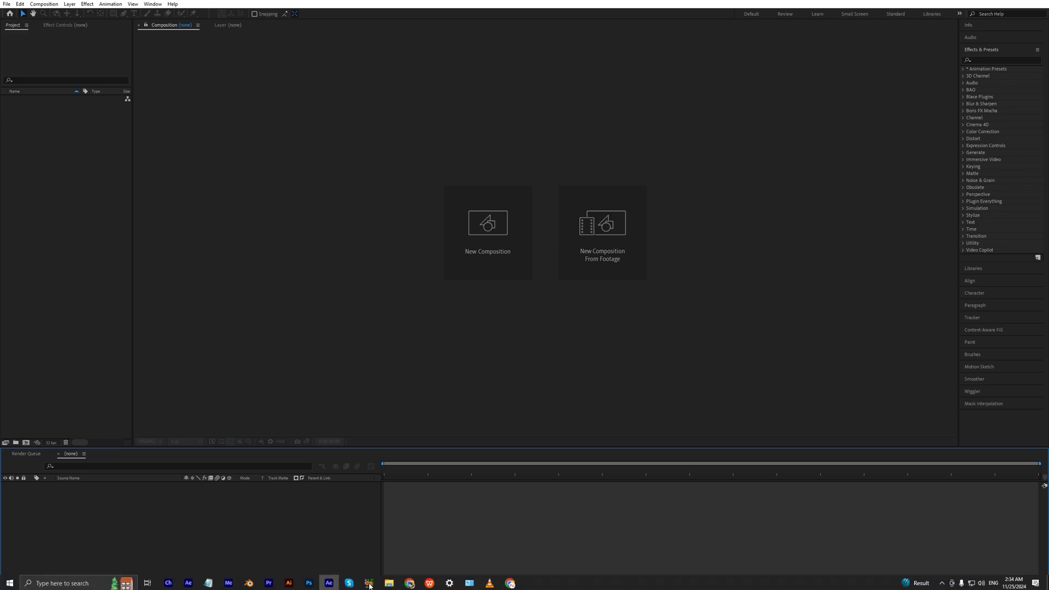
Import Can.psd as a composition that retains layer sizes with editable layer styles, and open the Can composition.
click(389, 582)
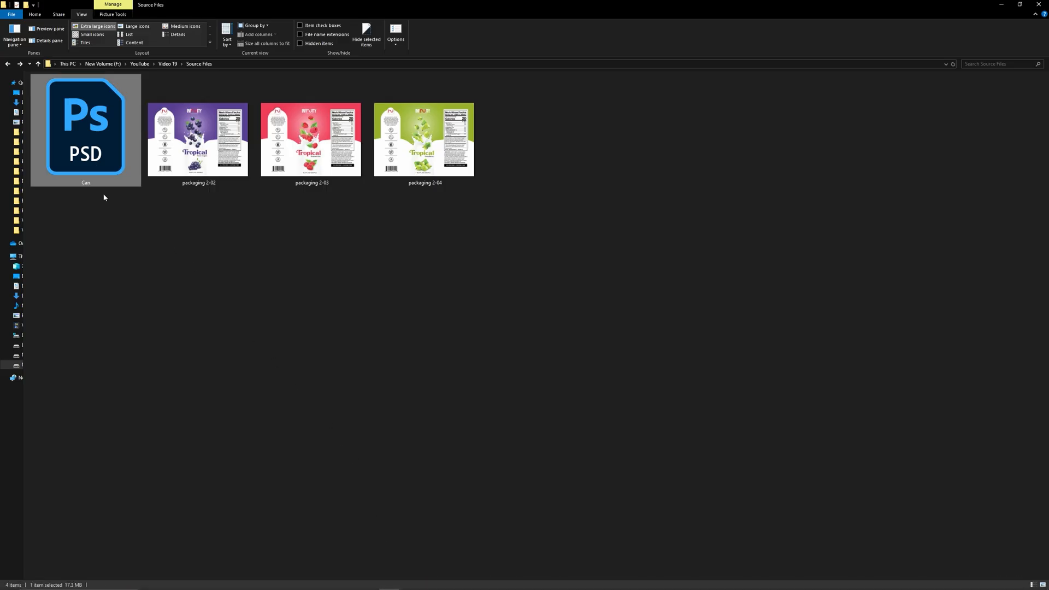
drag(97, 143, 106, 297)
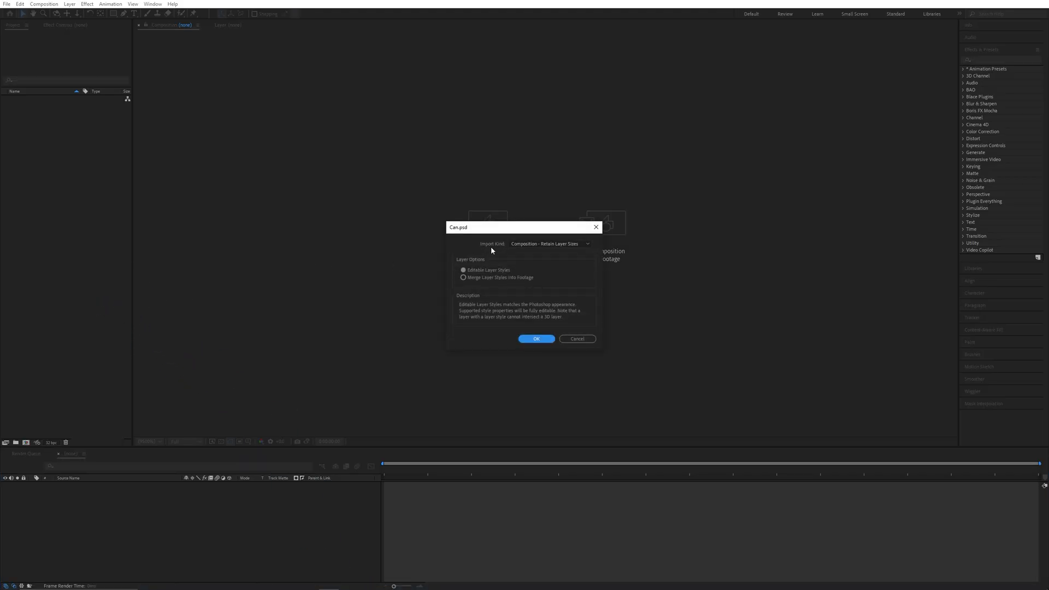
click(519, 244)
click(526, 271)
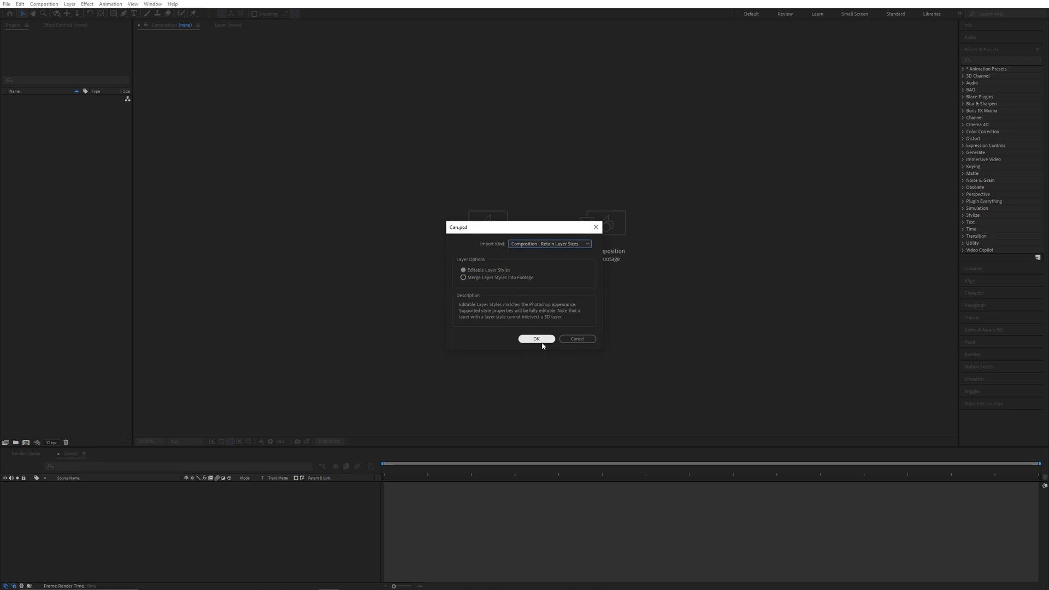
click(540, 340)
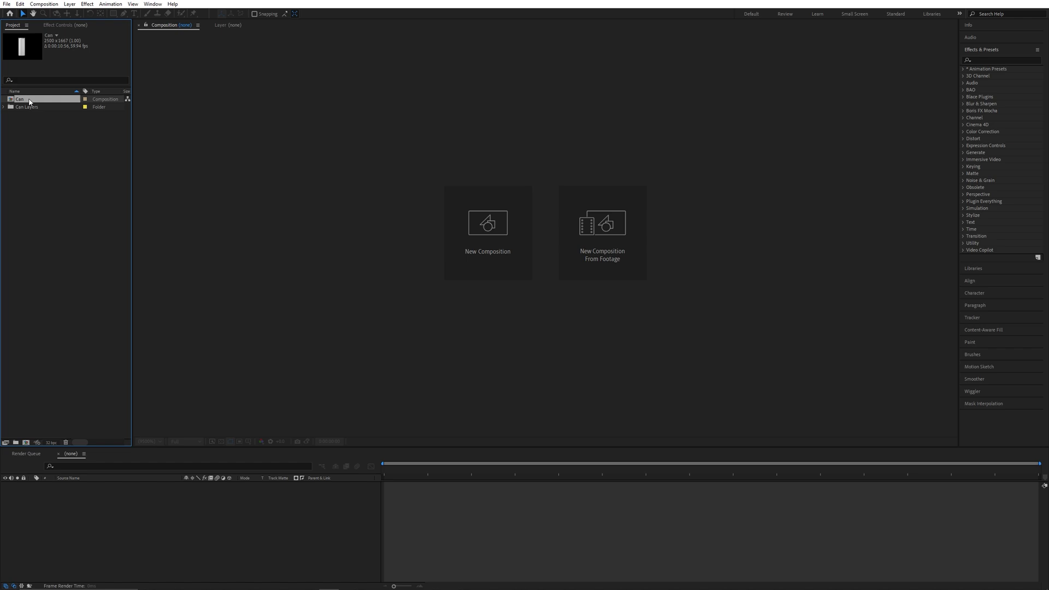
double_click(29, 100)
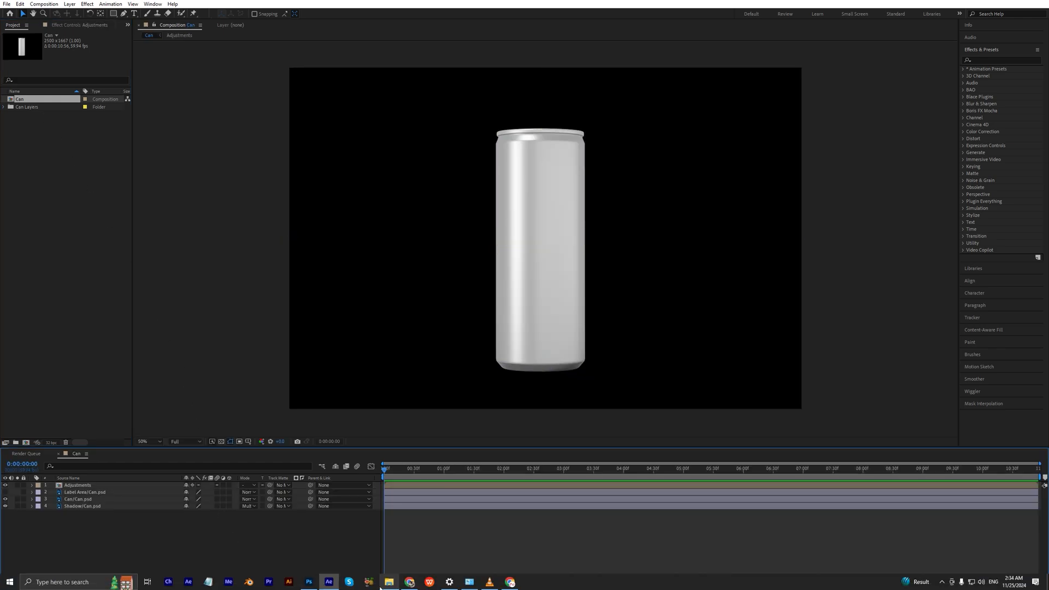
Add packaging 2-02.jpg to the Can composition as a layer and scale it down to about 57%.
click(388, 582)
drag(210, 159, 558, 258)
key(s)
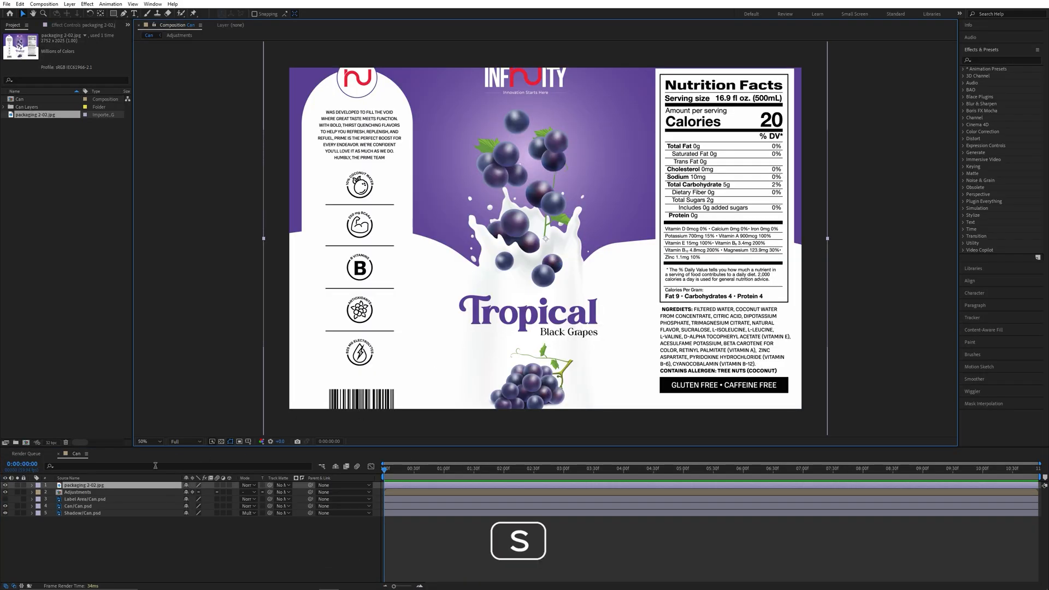
drag(201, 492, 179, 495)
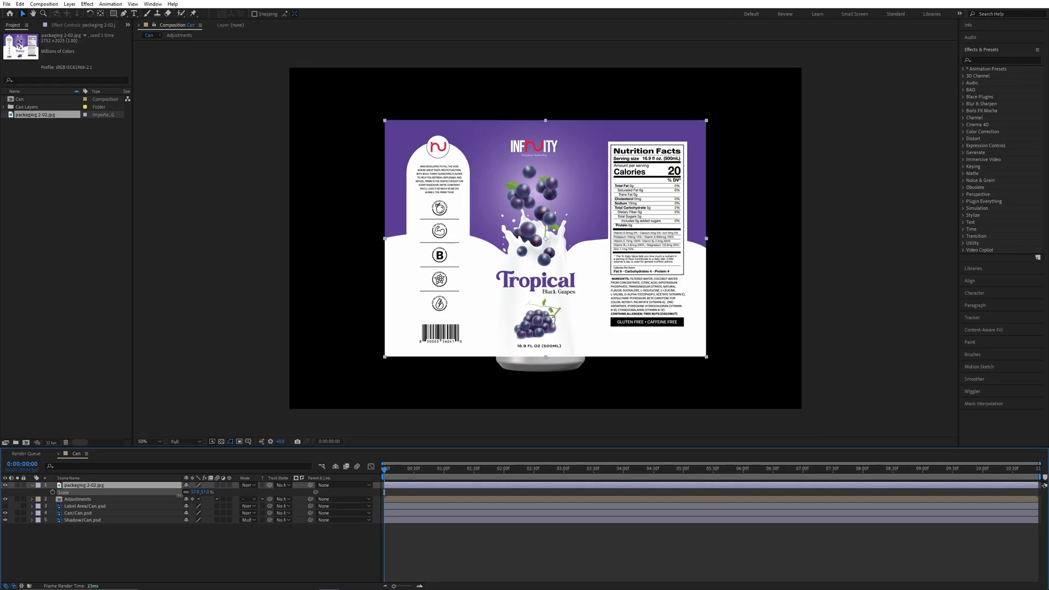
Align the packaging artwork vertically with the can body and move its layer directly below the Label Area layer.
drag(796, 154, 789, 177)
key(ctrl+z)
click(245, 249)
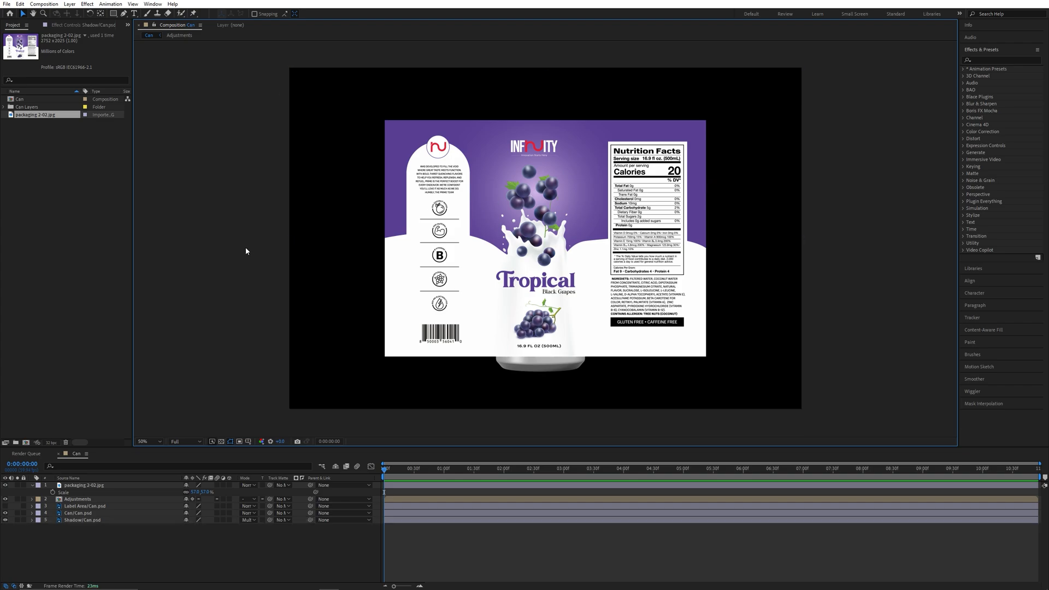
drag(483, 257, 483, 278)
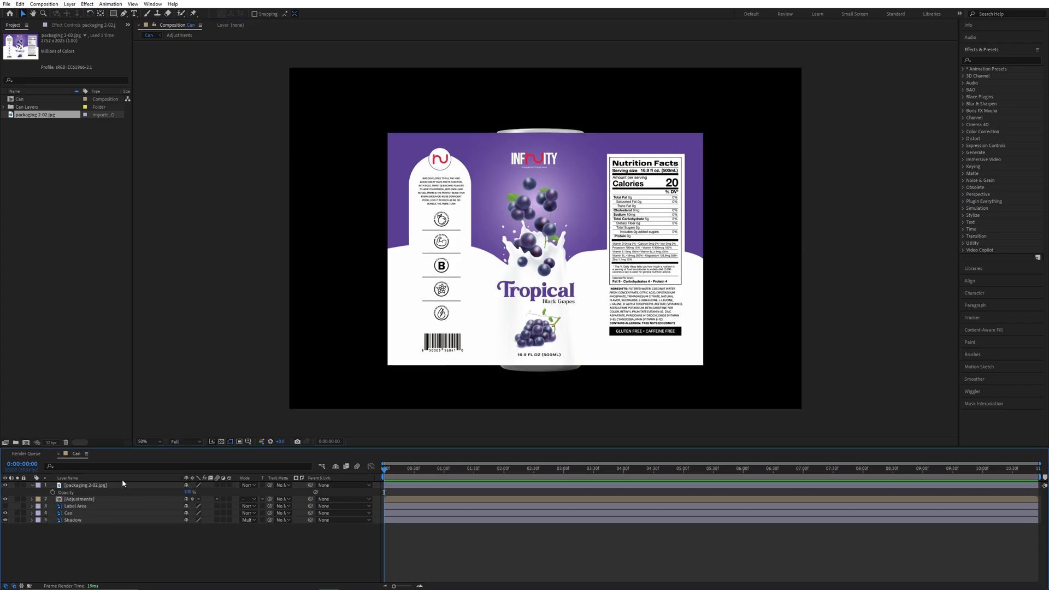
click(127, 486)
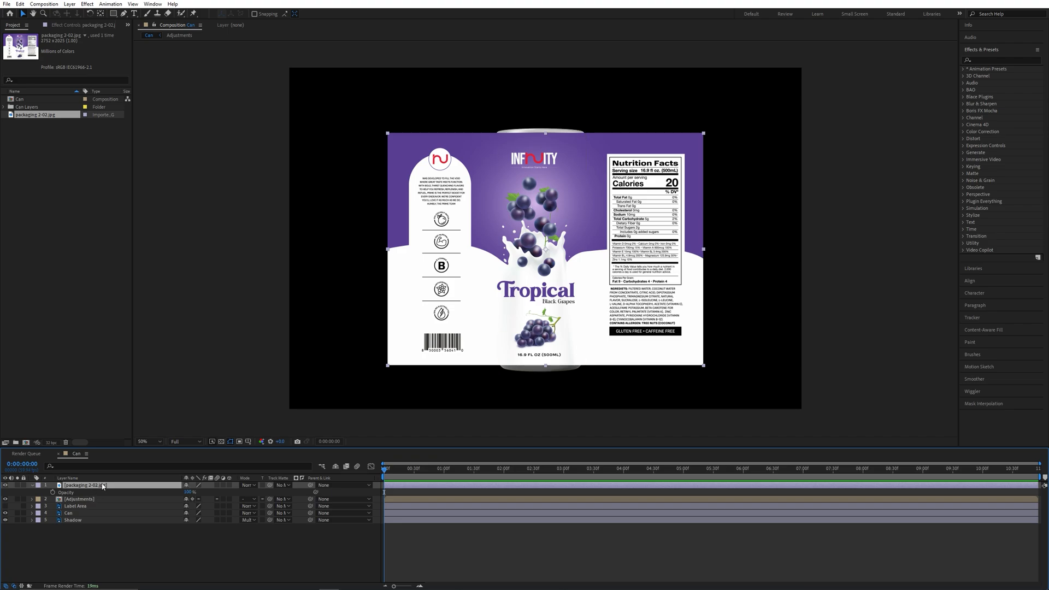
drag(103, 486, 116, 514)
click(33, 499)
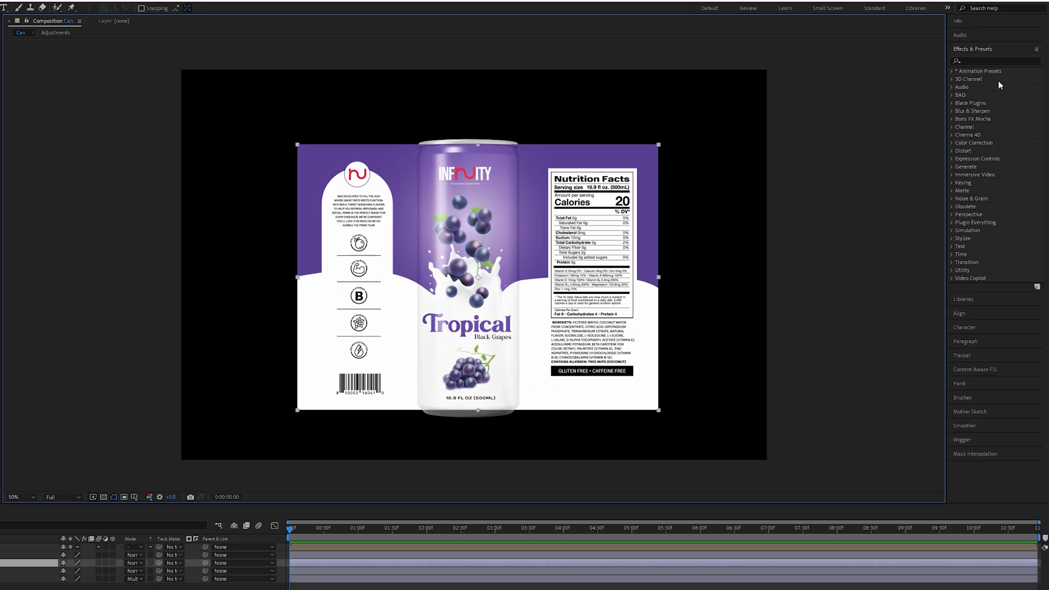
Apply the CC RepeTile effect to the packaging 2-02.jpg layer with Expand Right set to 5000.
click(983, 61)
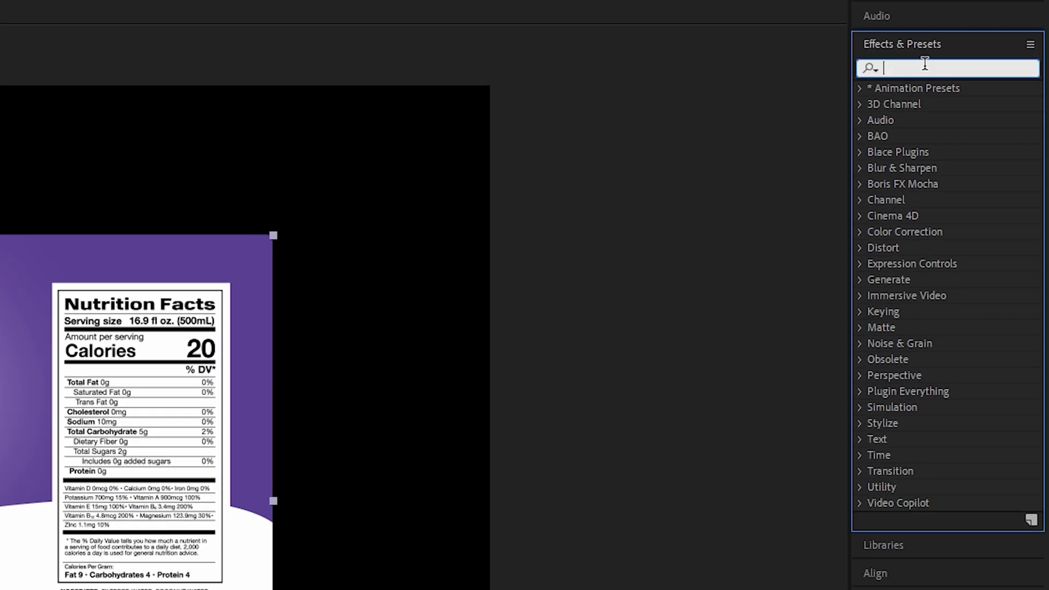
text(cc re)
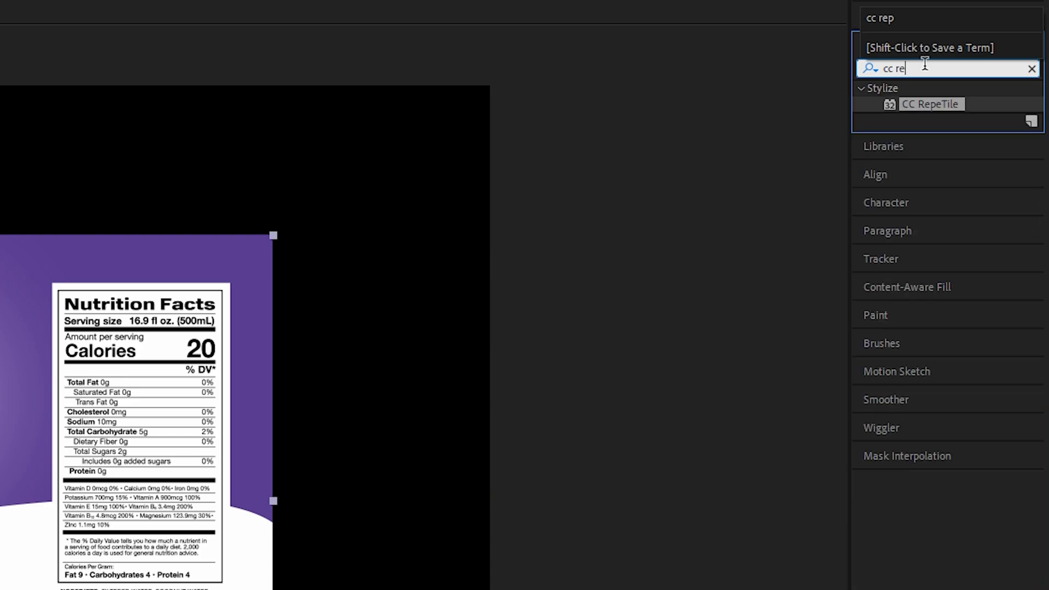
drag(930, 102, 198, 331)
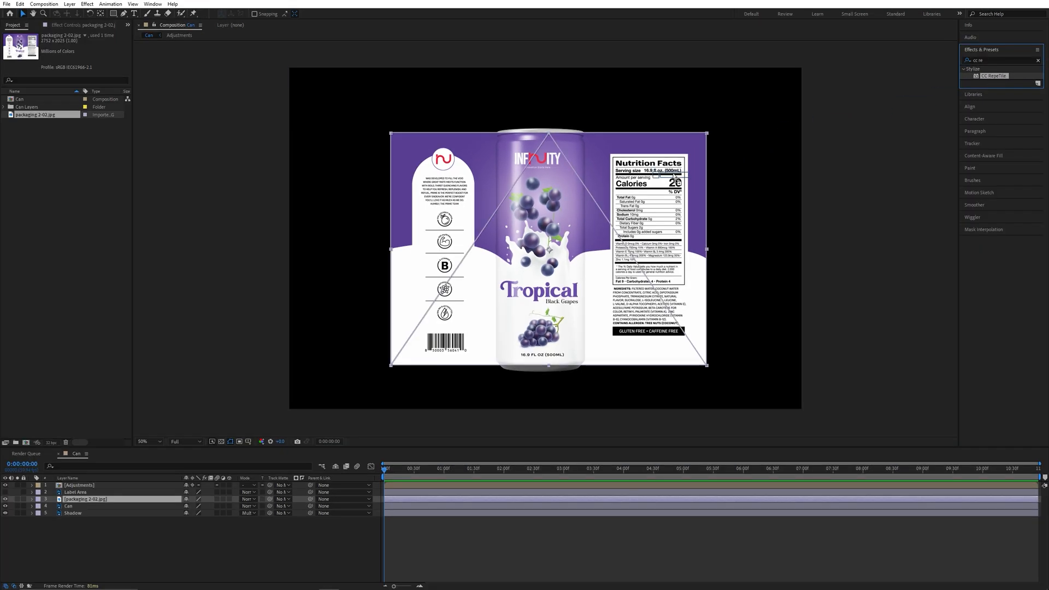
drag(675, 181, 676, 181)
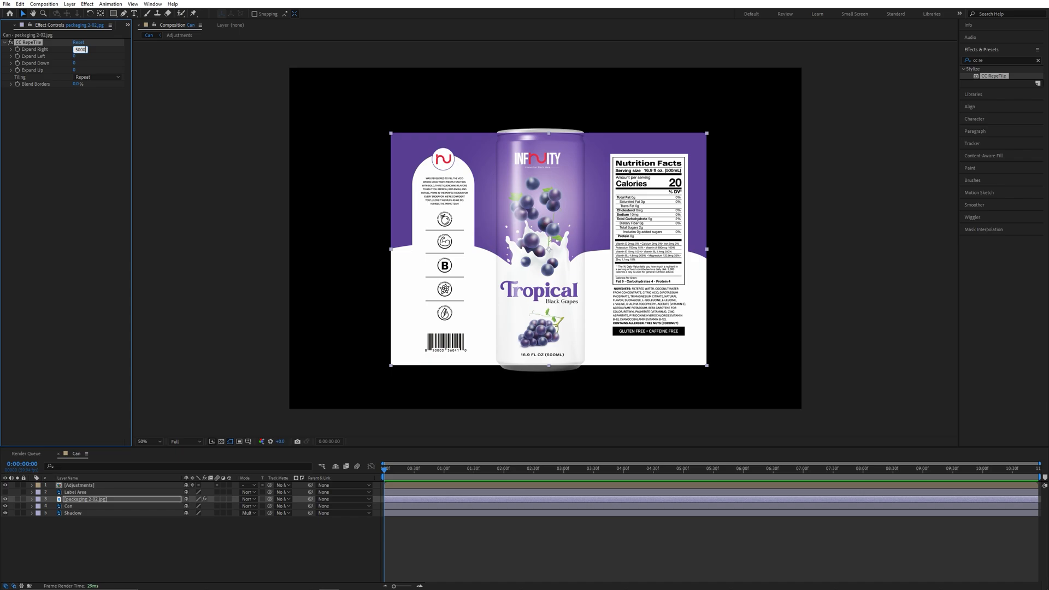
key(Return)
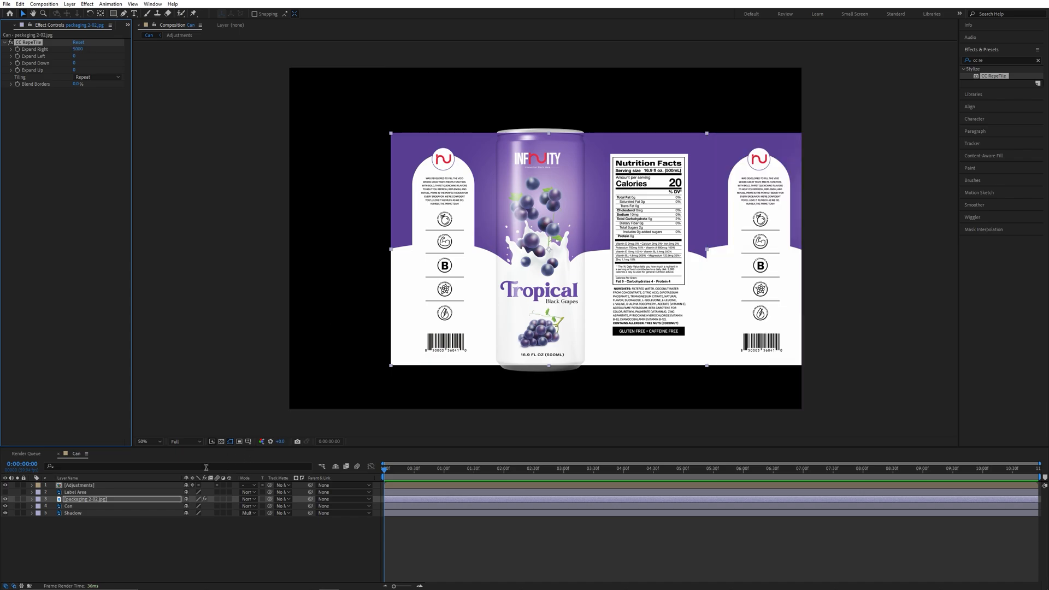
Keyframe the packaging layer's Position from the first frame to 0:00:04:59, shifting X to about -1811 at the second keyframe.
click(167, 500)
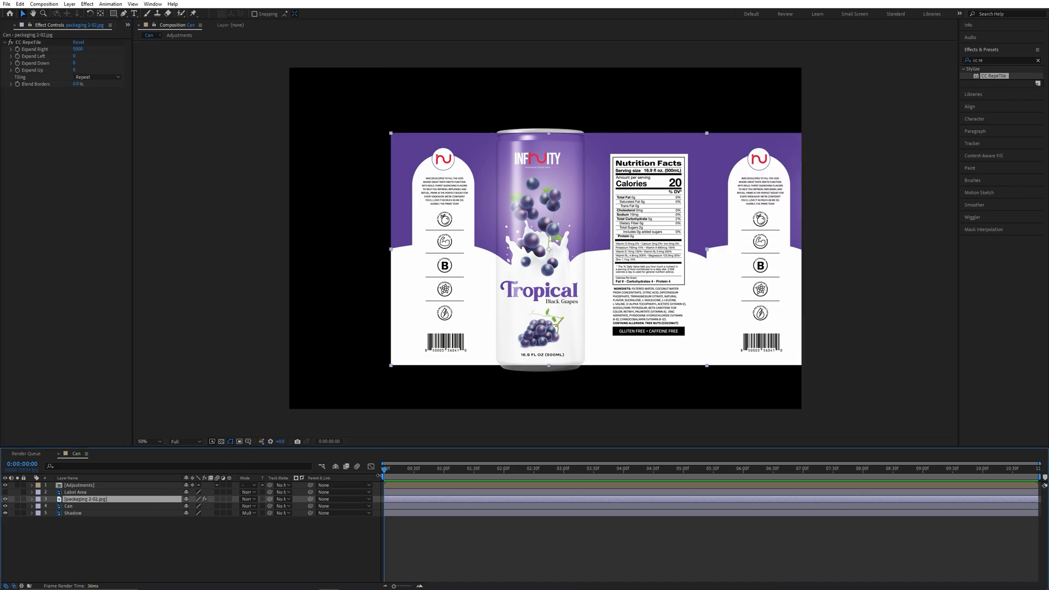
key(p)
click(32, 498)
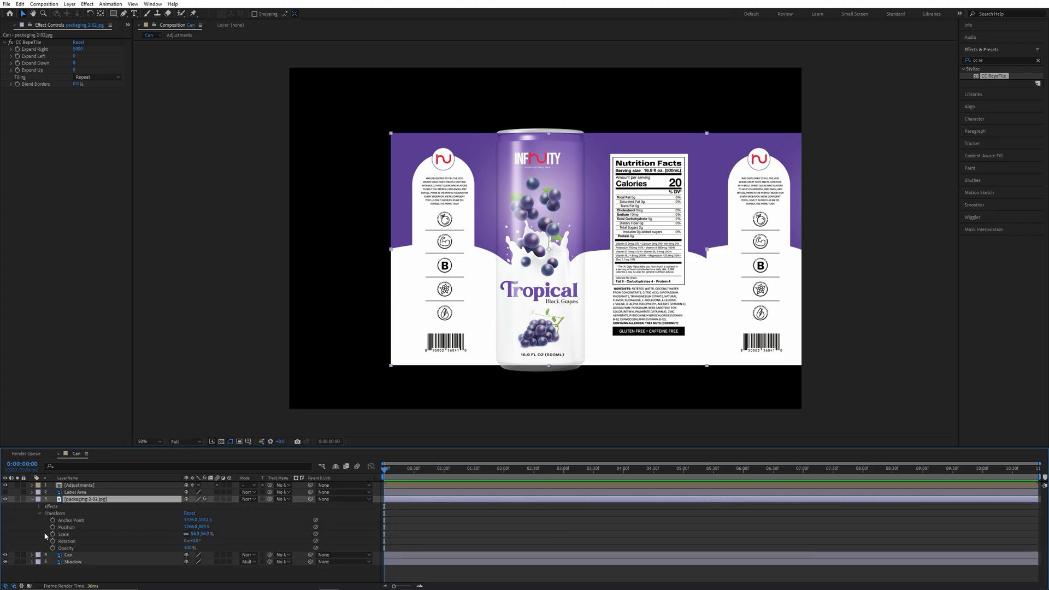
click(53, 527)
drag(385, 468, 683, 480)
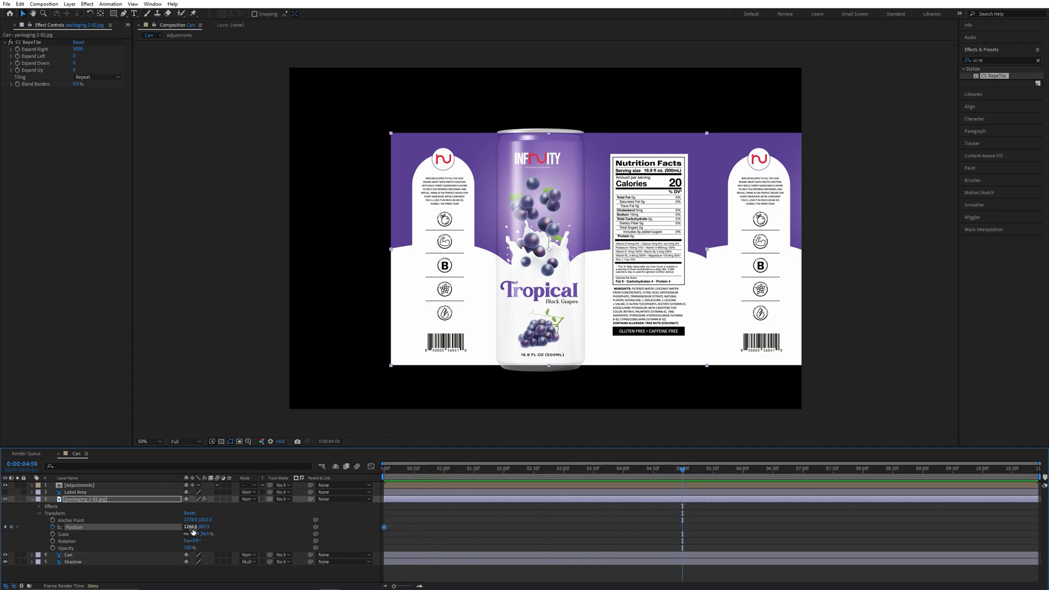
drag(192, 530, 43, 530)
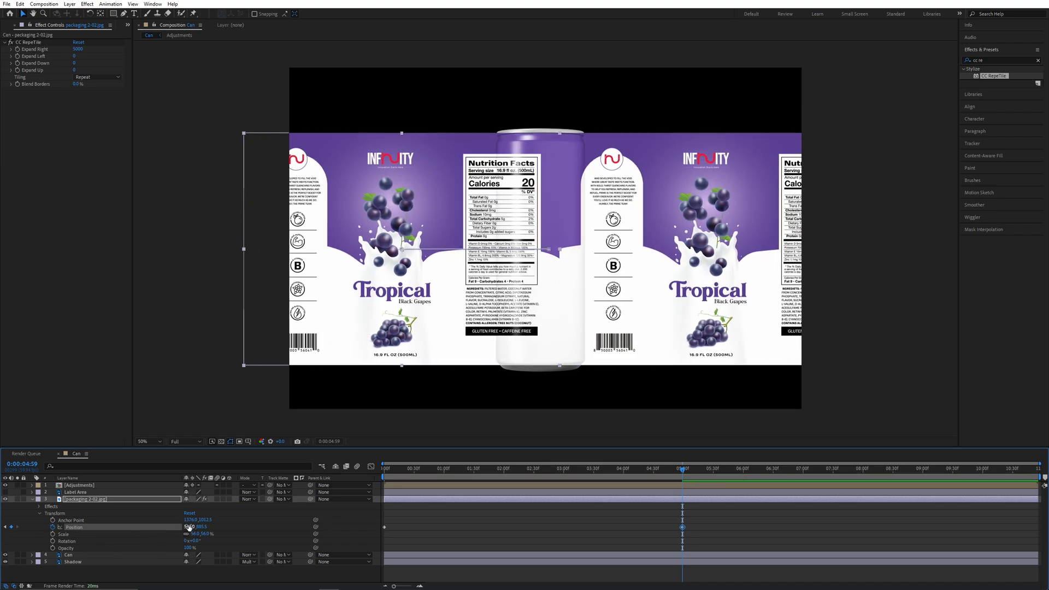
drag(188, 528, 60, 519)
drag(191, 527, 43, 530)
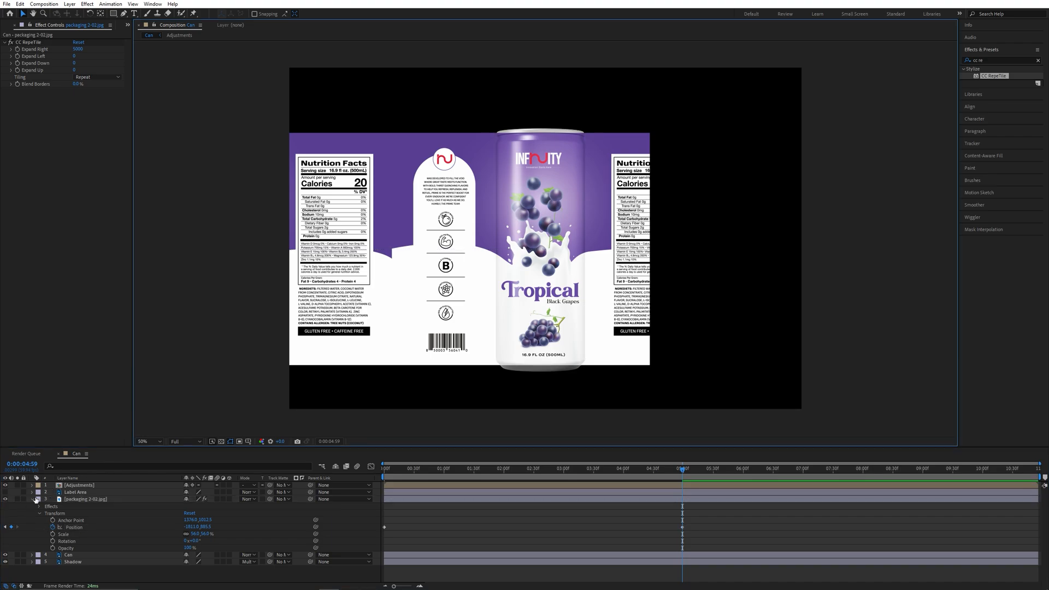
click(36, 499)
Preview the sliding label animation from the first frame.
click(380, 477)
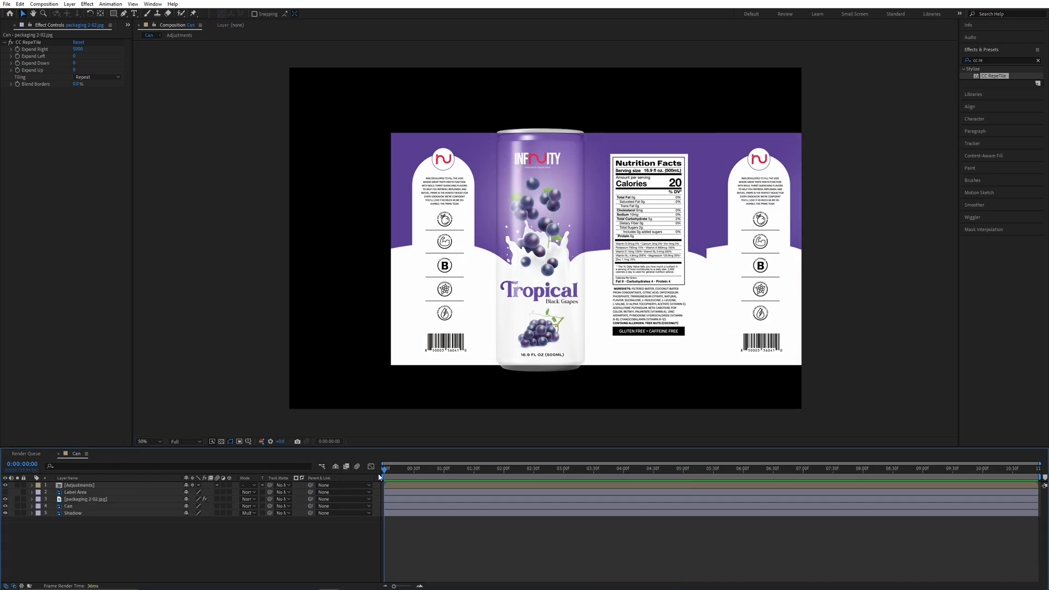
key(space)
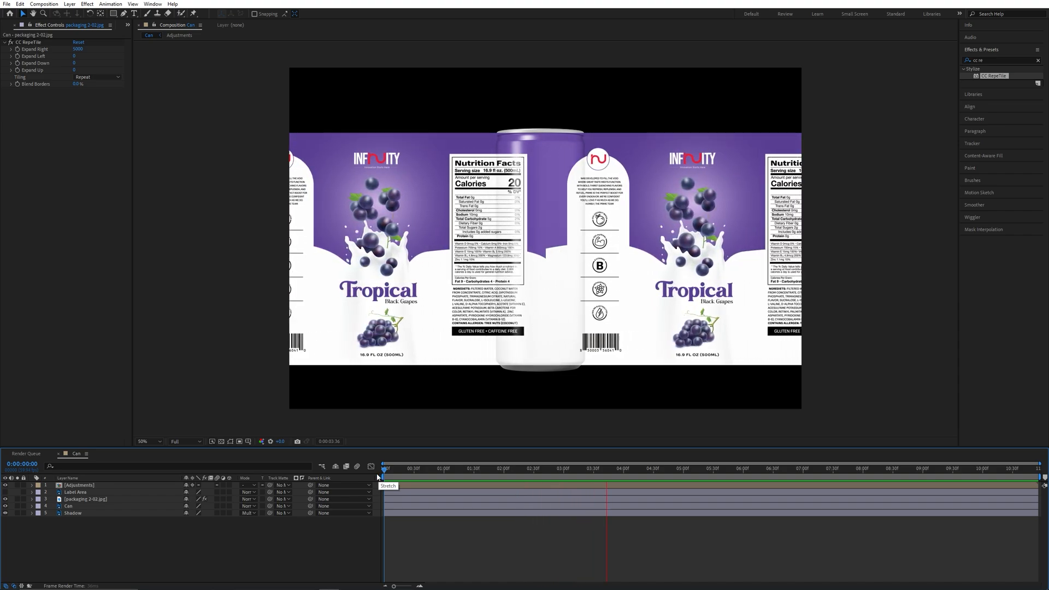
key(space)
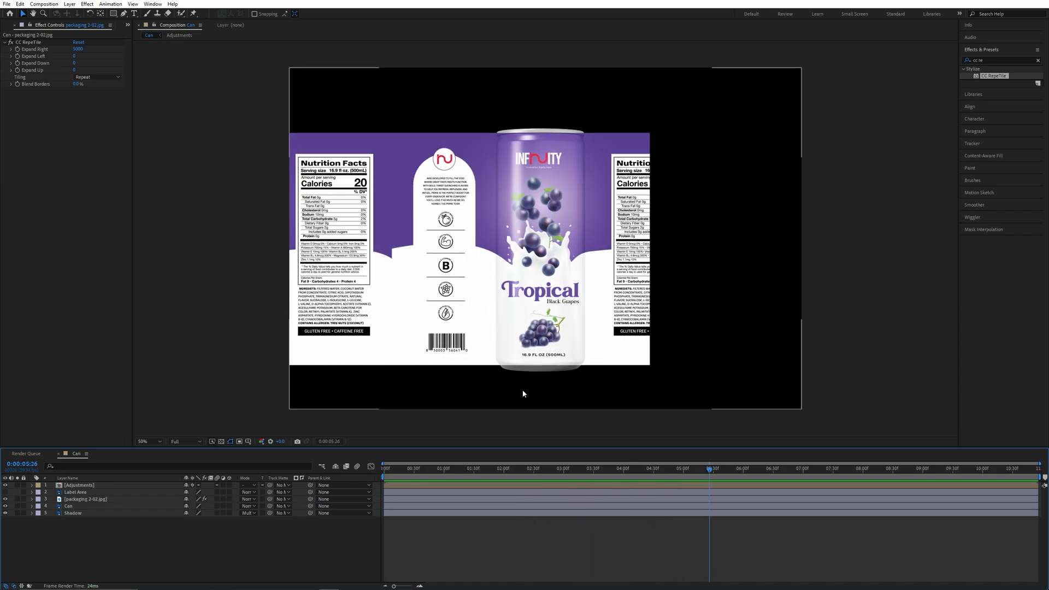
Set the Label Area layer as the track matte of the packaging 2-02.jpg layer.
click(112, 500)
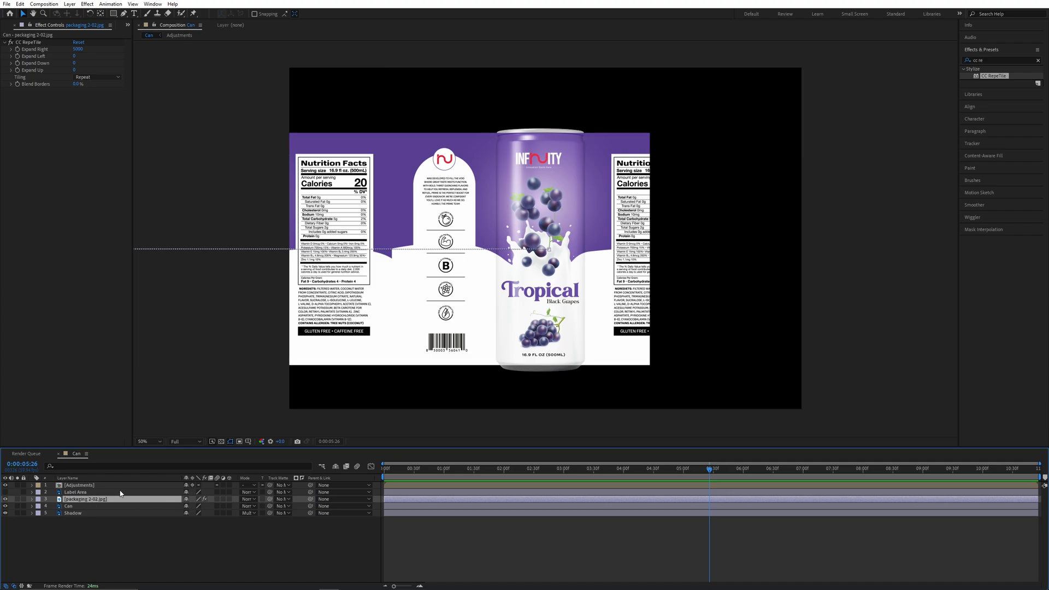
click(283, 500)
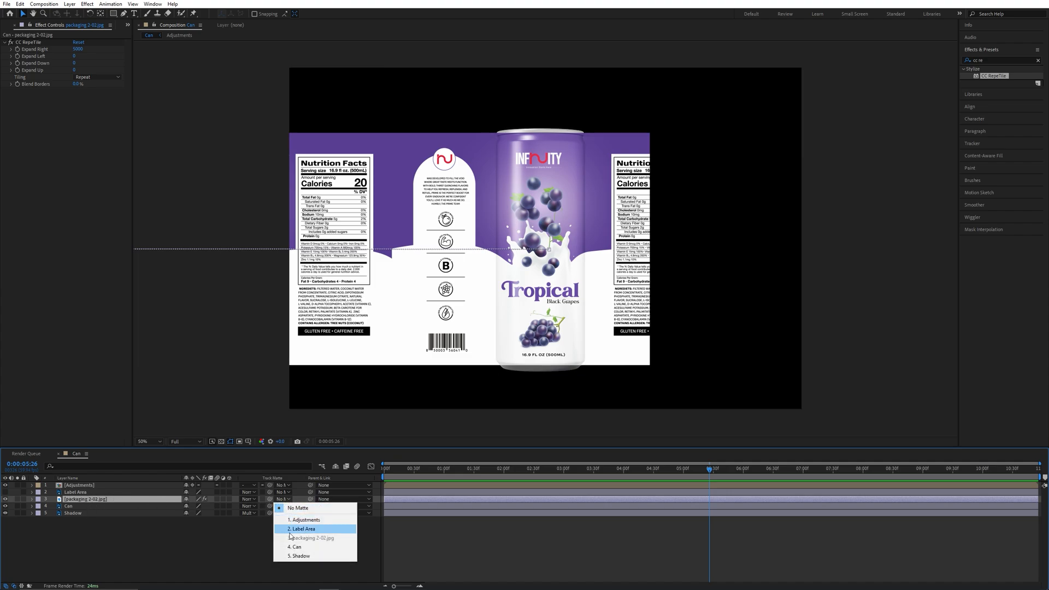
click(309, 530)
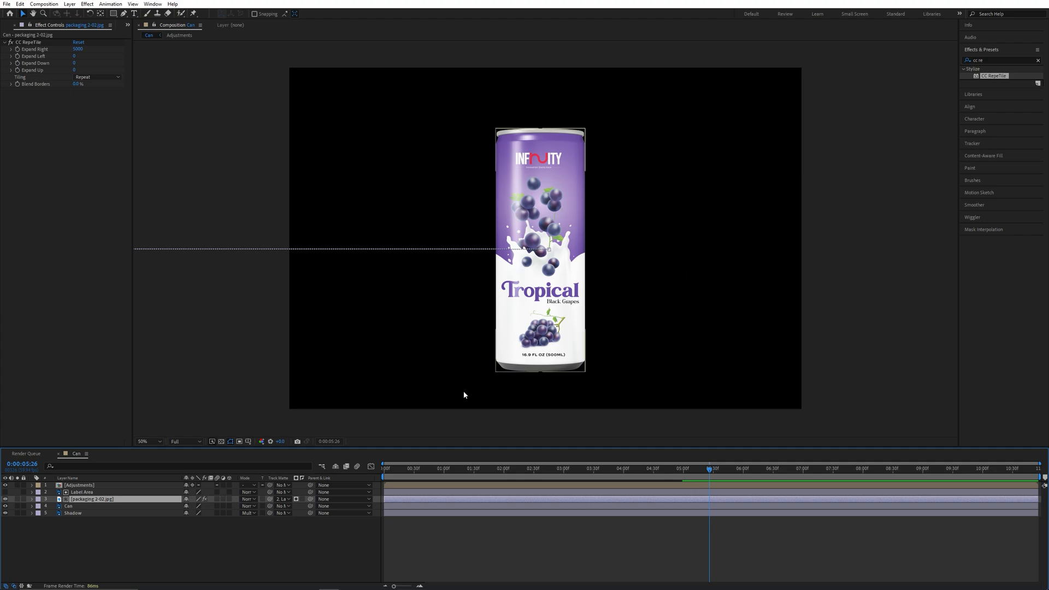
Delete the Shadow layer and set the packaging layer's blending mode to Multiply.
click(72, 513)
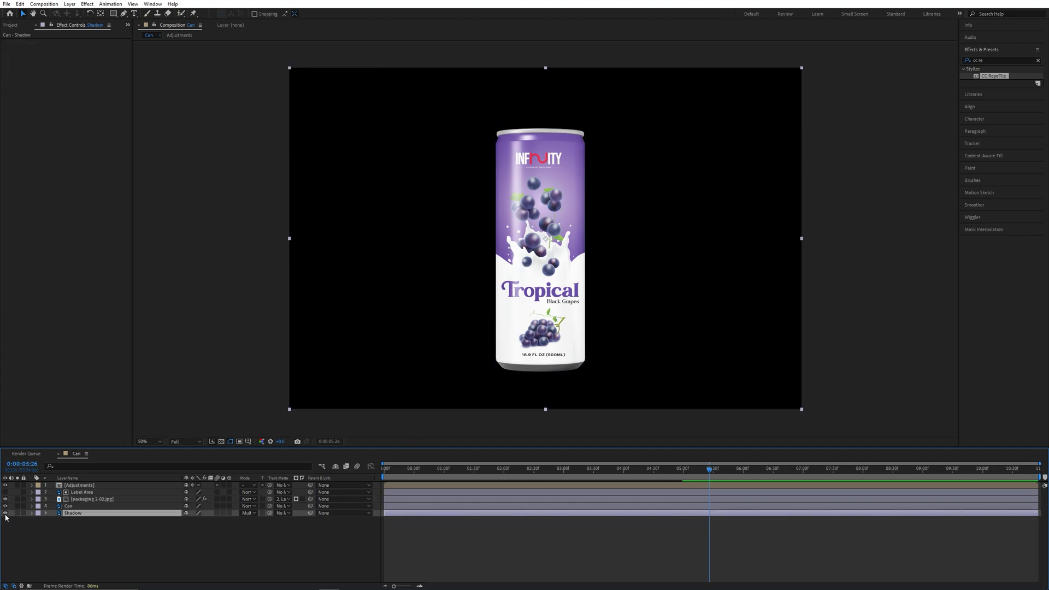
key(Delete)
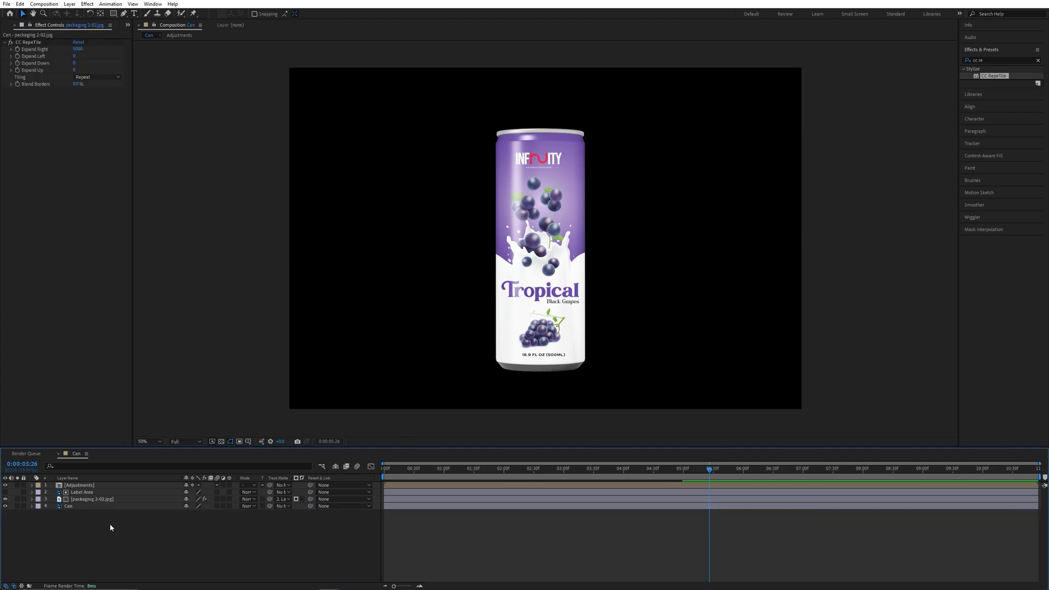
click(104, 498)
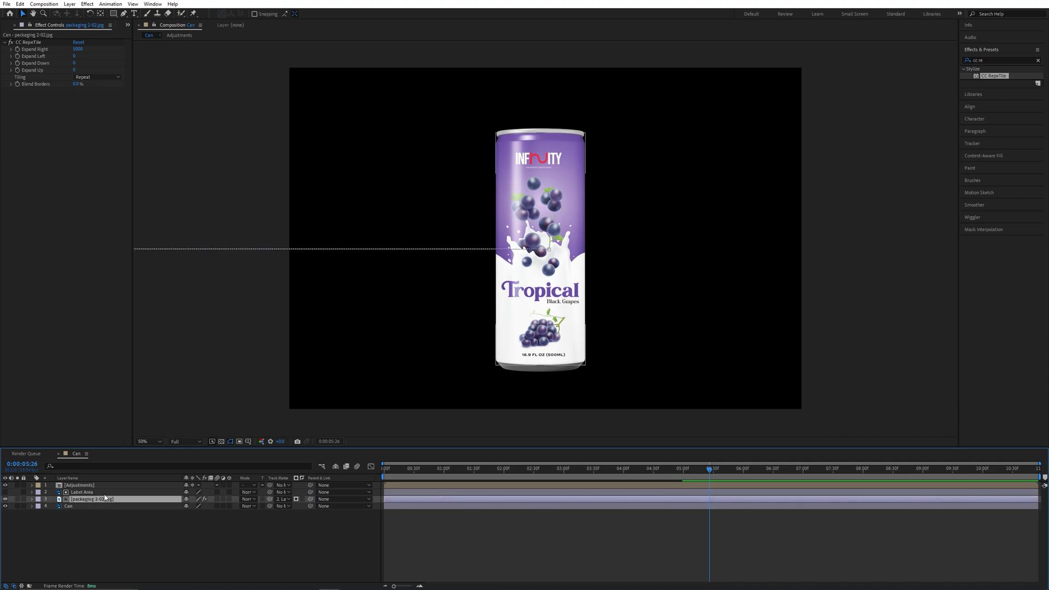
click(250, 501)
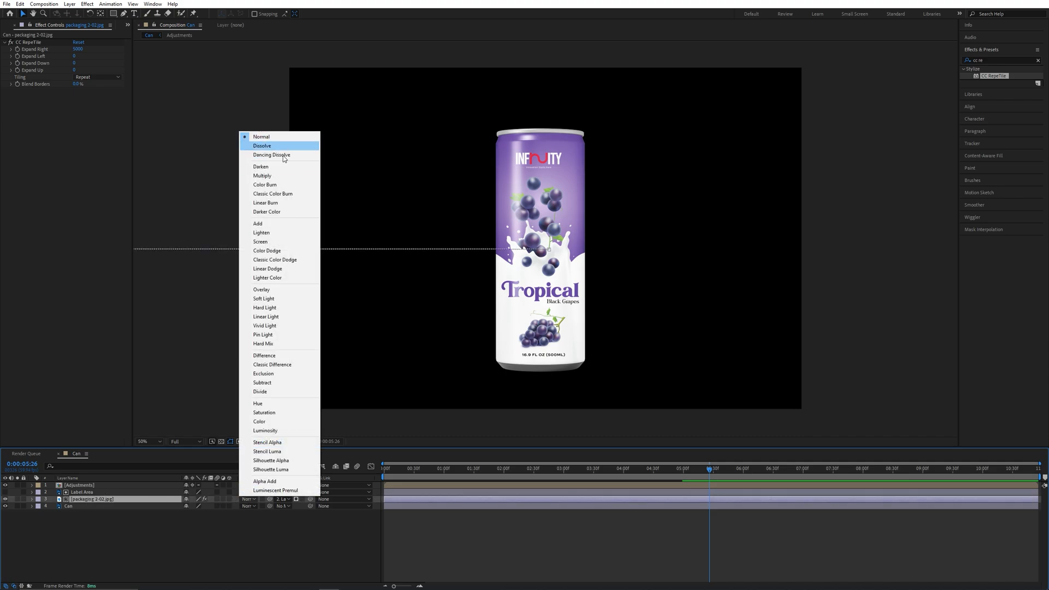
click(275, 179)
key(F2)
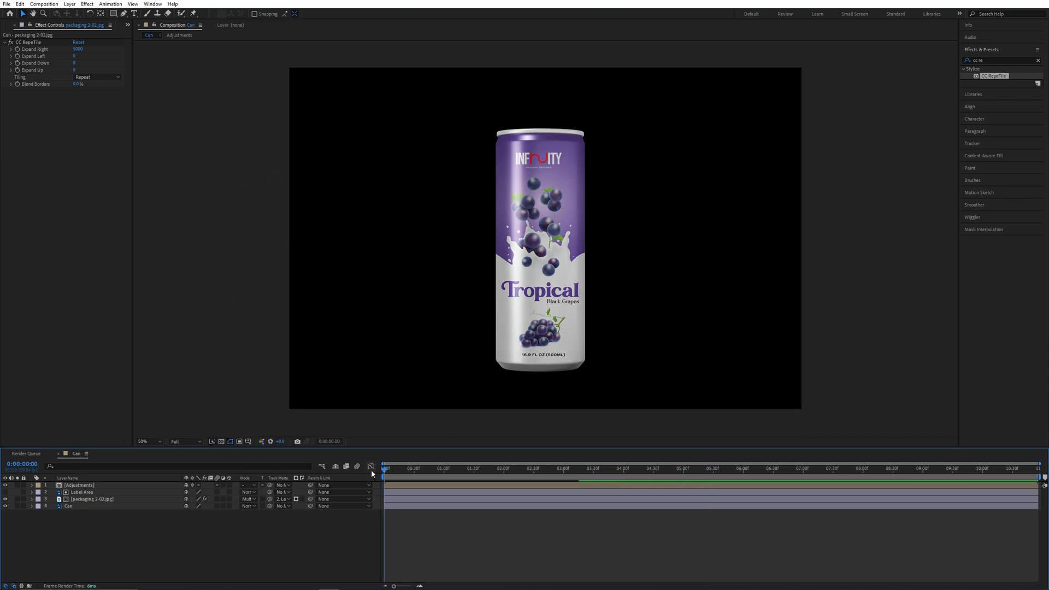
Play the composition from the start to check the label rotating around the can.
key(Home)
key(space)
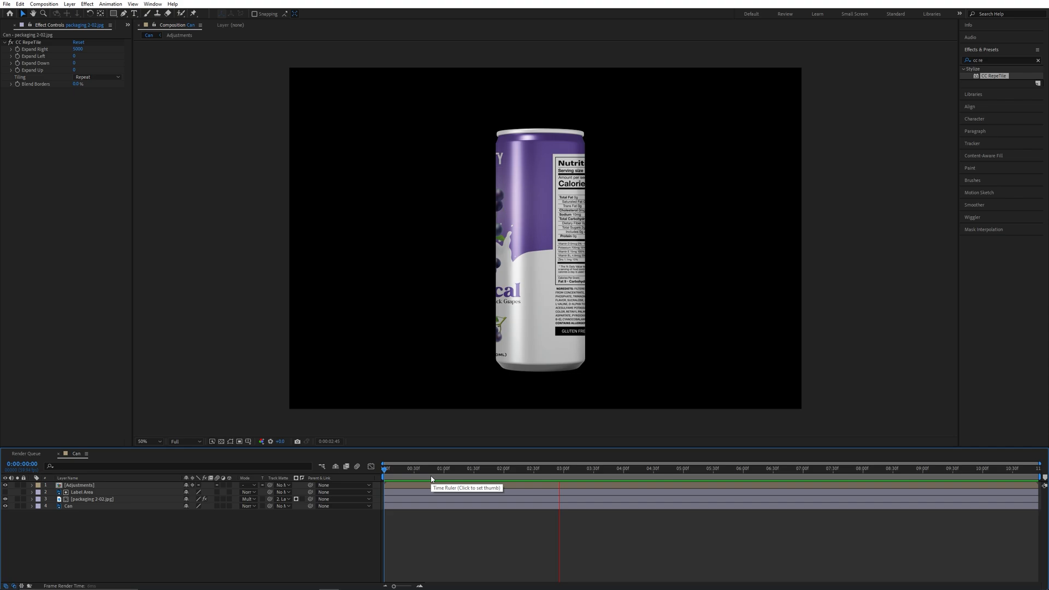
key(space)
Rename the Can composition in the project as Black Grapes.
click(6, 26)
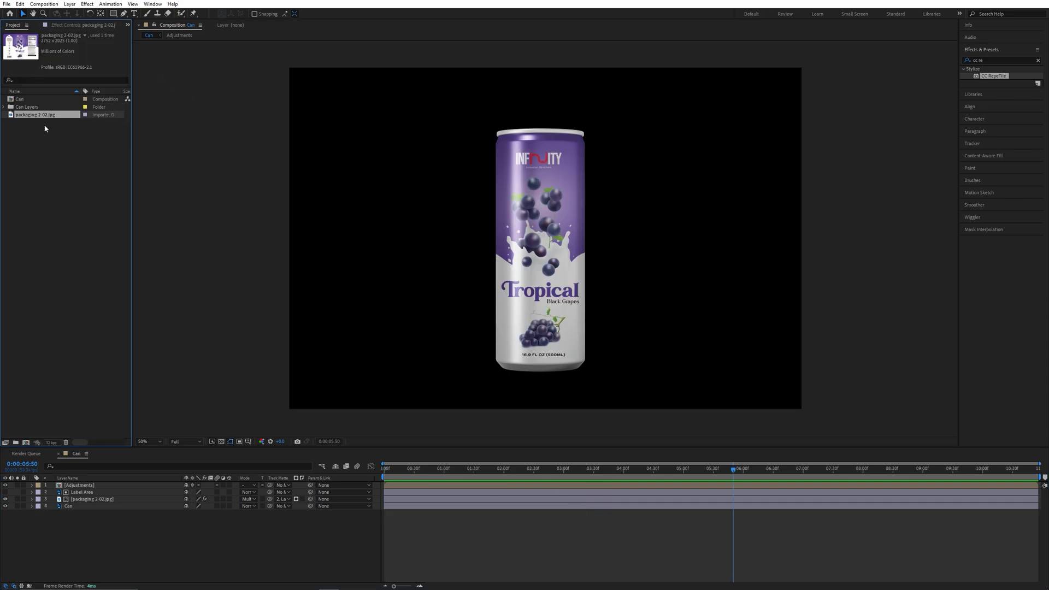
click(33, 114)
key(Return)
text(b)
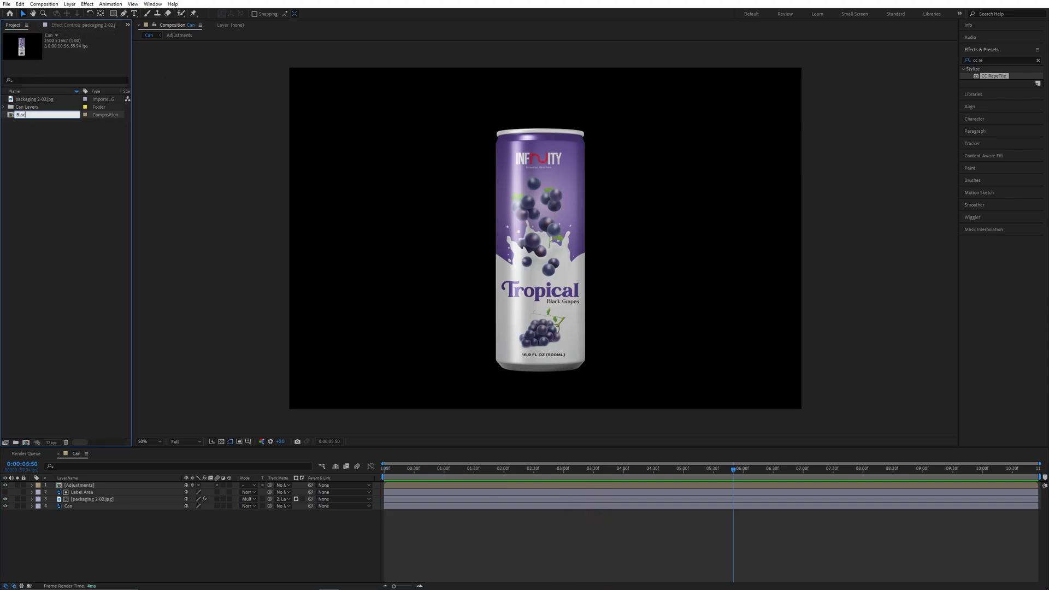
text(lack Grapes)
key(Return)
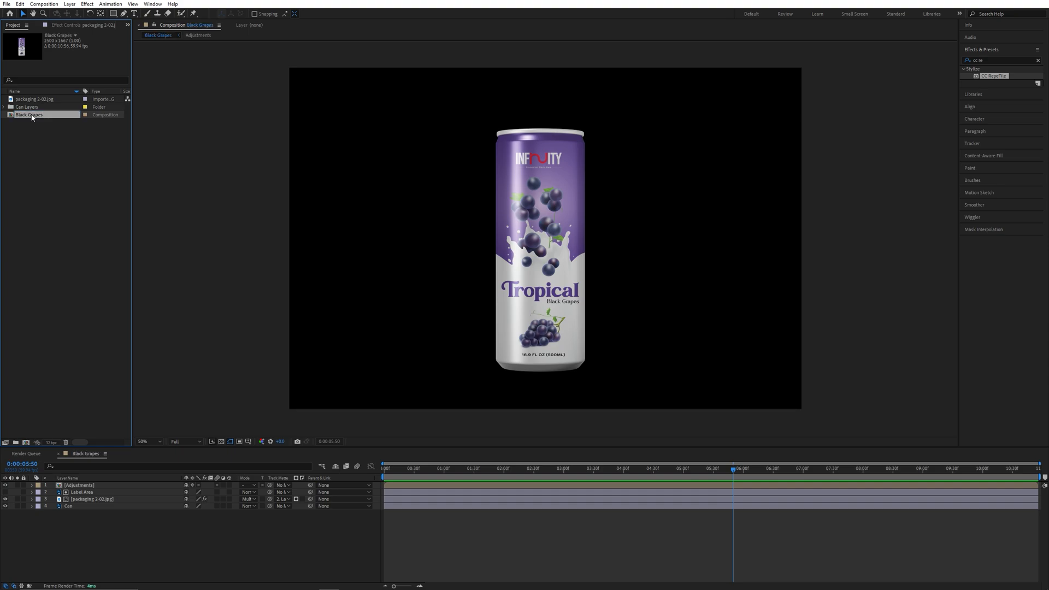
click(69, 201)
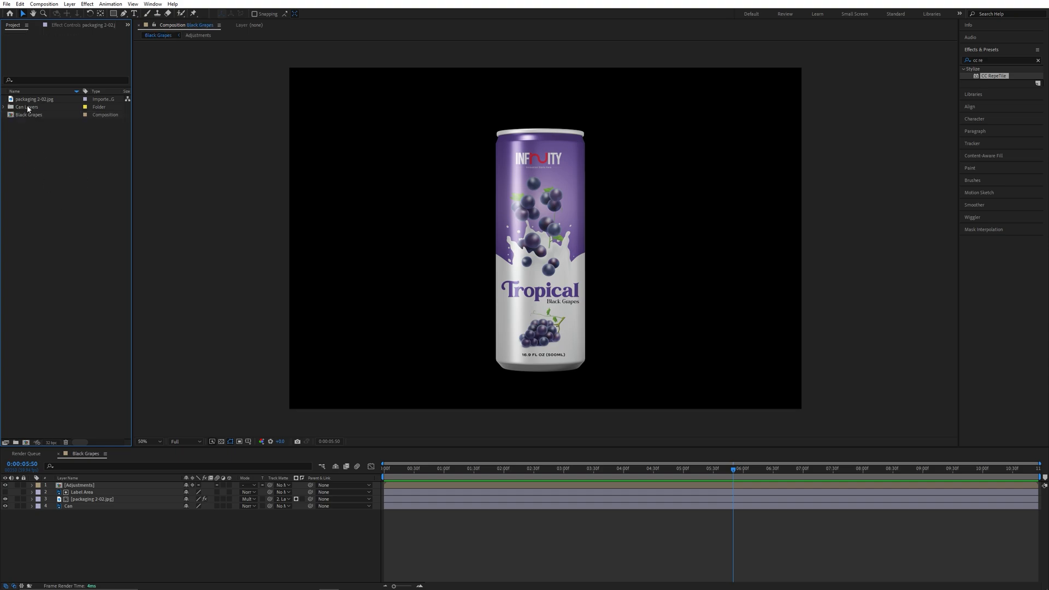
Duplicate the Black Grapes composition and open the copy.
click(44, 116)
key(ctrl+d)
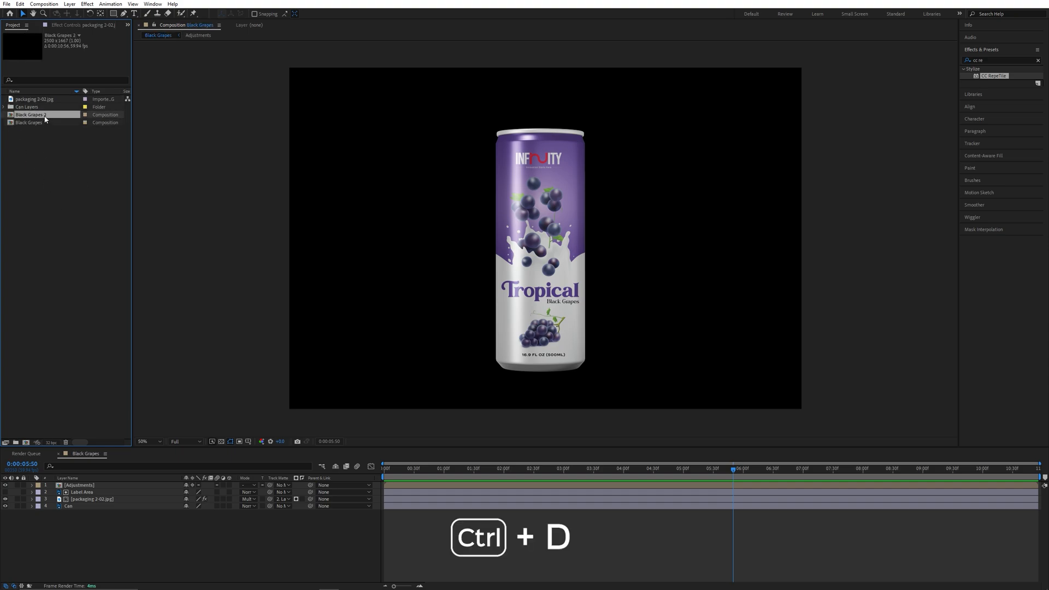
double_click(45, 116)
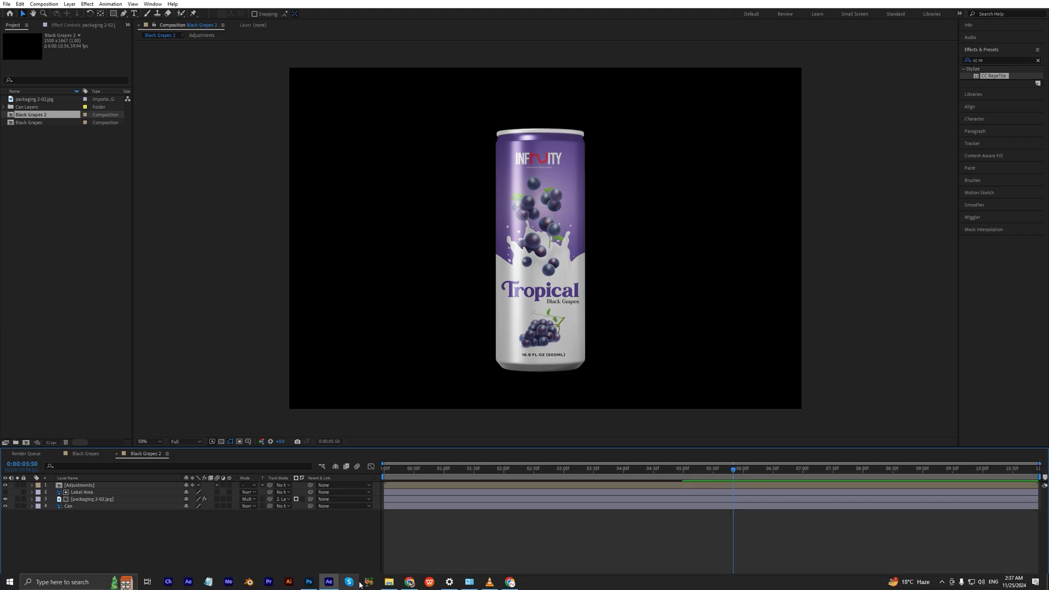
Import packaging 2-03.jpg and replace the packaging 2-02.jpg layer's source with it in the Black Grapes 2 composition.
click(389, 582)
drag(311, 142, 74, 438)
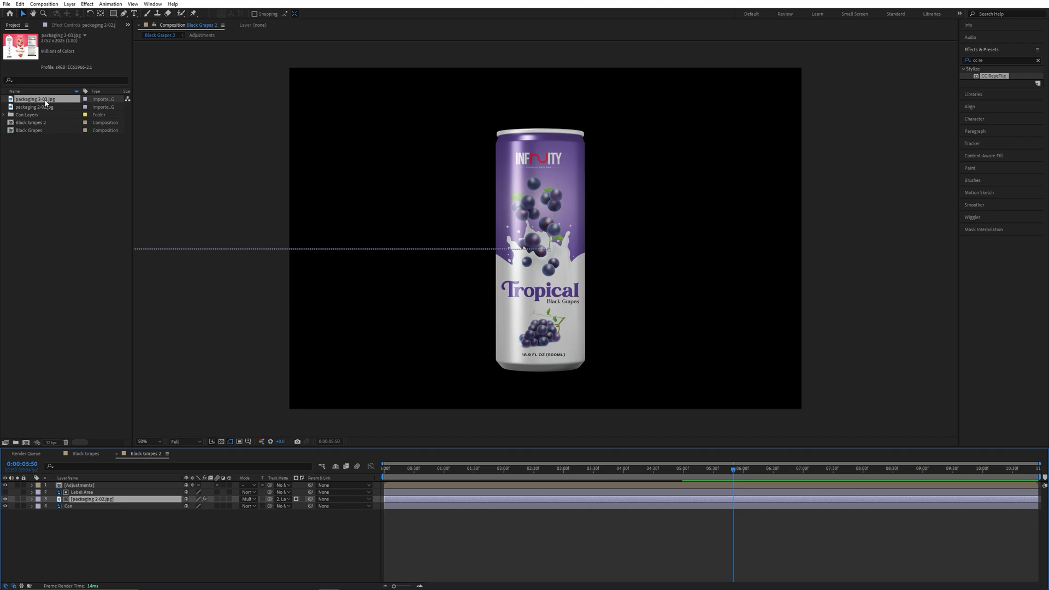
drag(51, 101, 100, 499)
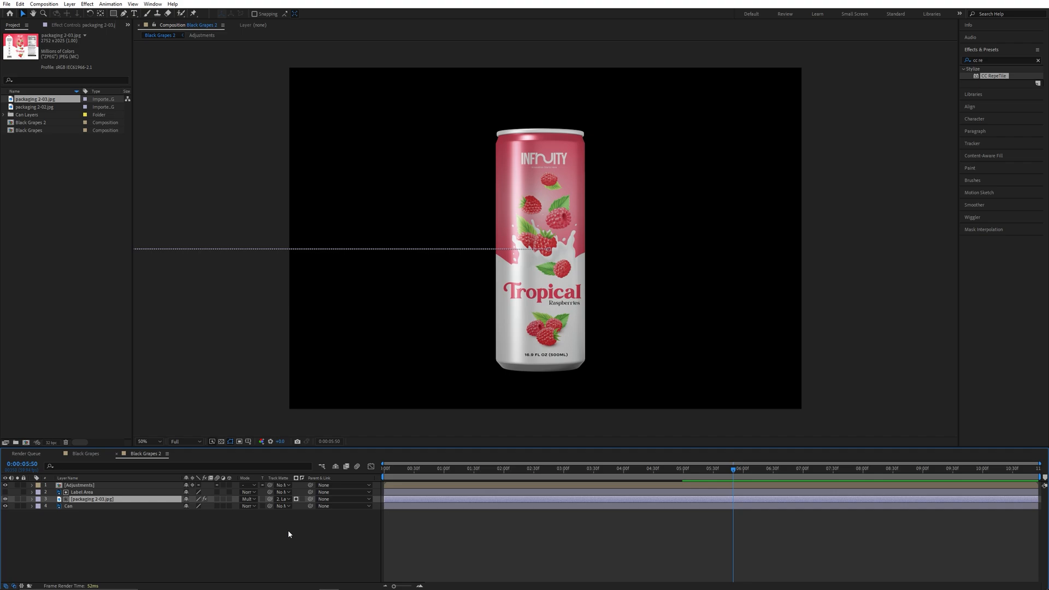
Return to the first frame and remove the track matte from the packaging 2-03.jpg layer.
drag(387, 470, 338, 487)
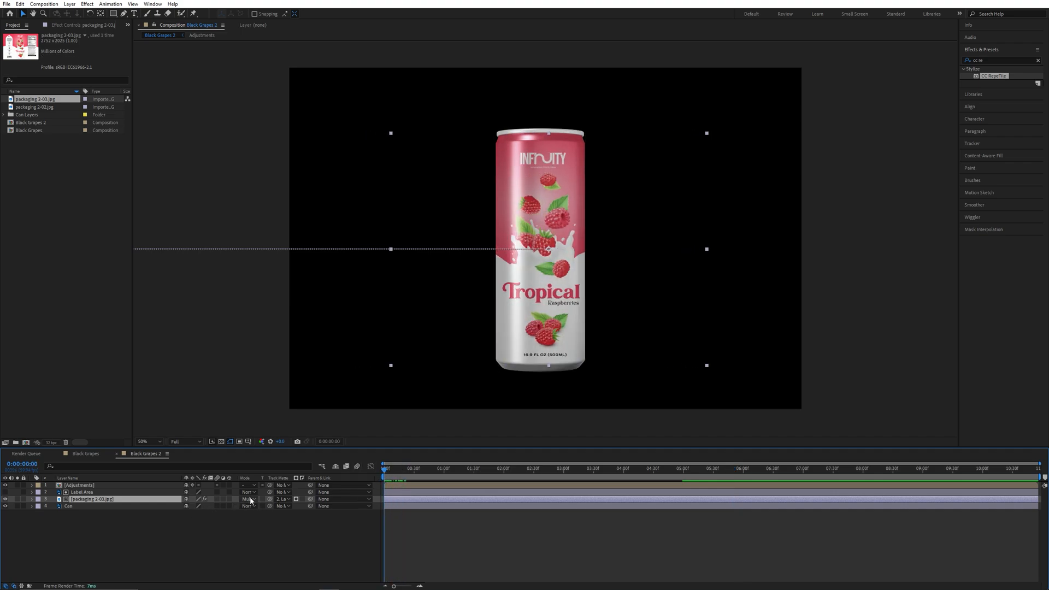
click(283, 500)
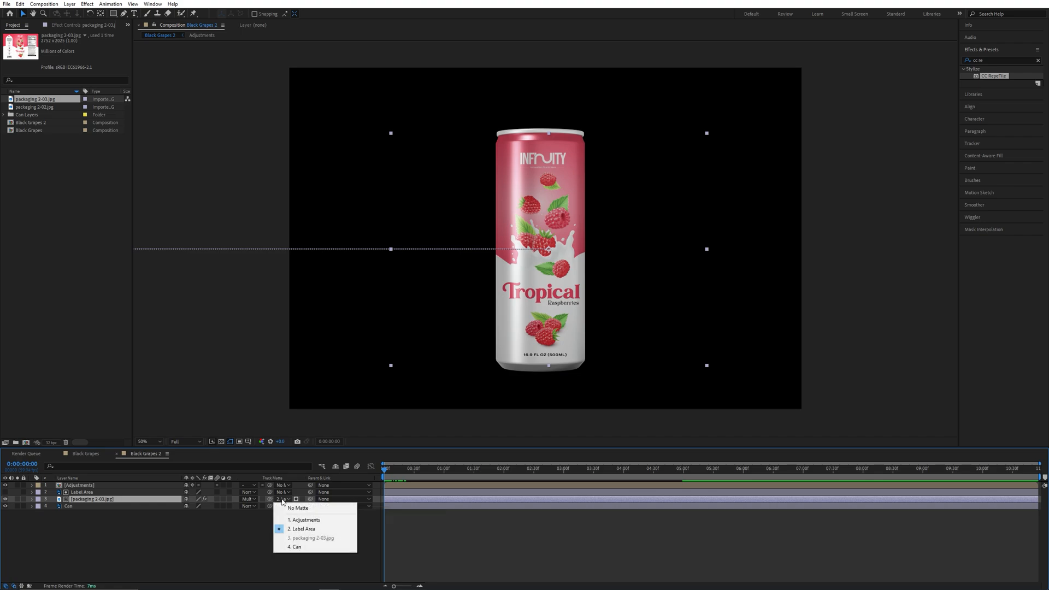
click(300, 508)
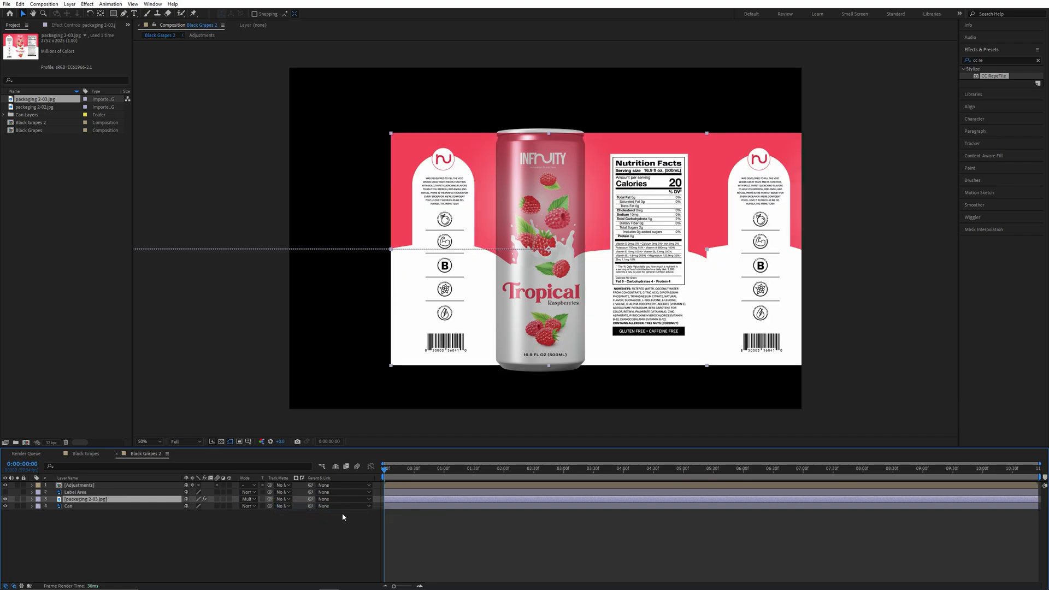
Set the label's CC RepeTile Expand Right to 0 and Expand Left to 5000.
click(78, 25)
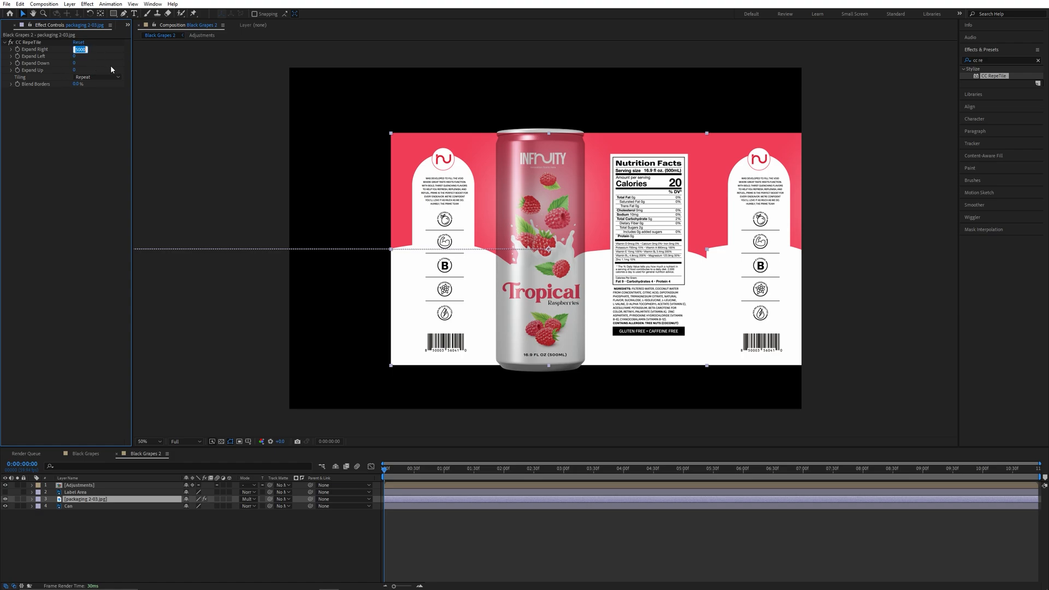
text(0)
key(Return)
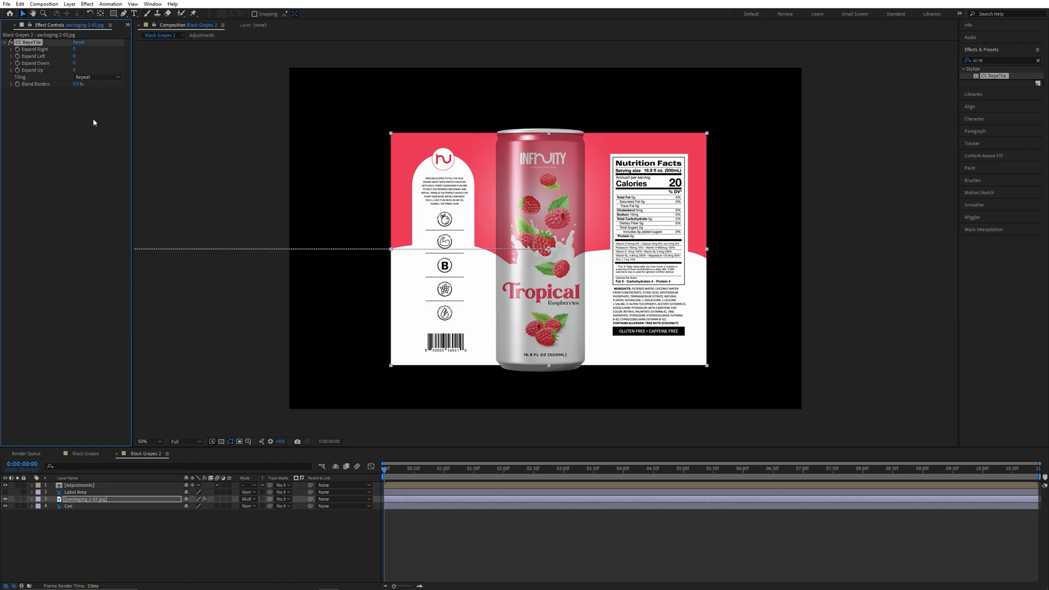
click(74, 55)
key(Return)
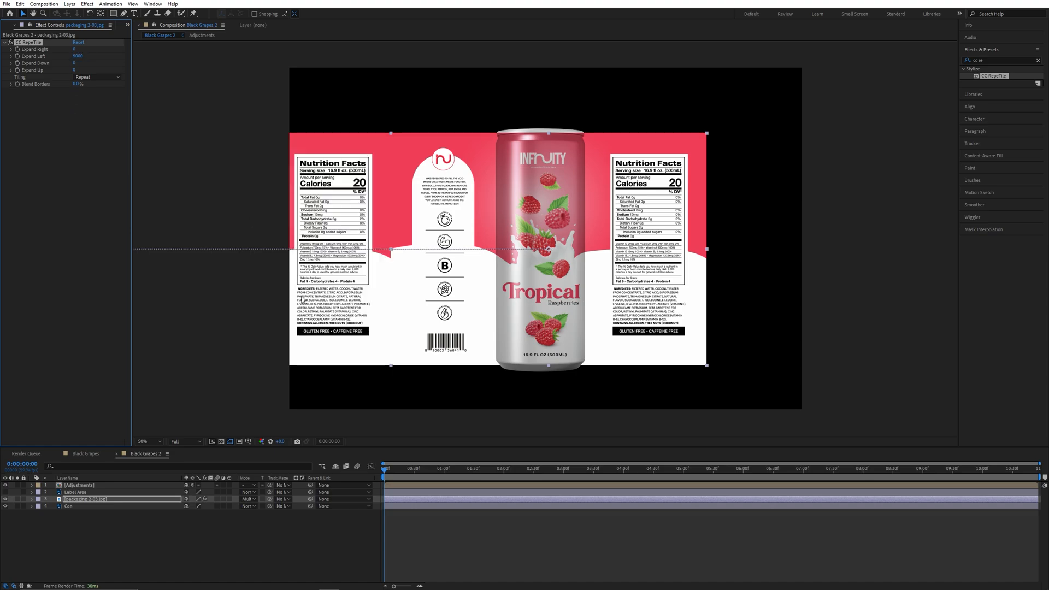
Reveal the packaging 2-03.jpg layer's Position and remove its existing keyframes.
click(87, 499)
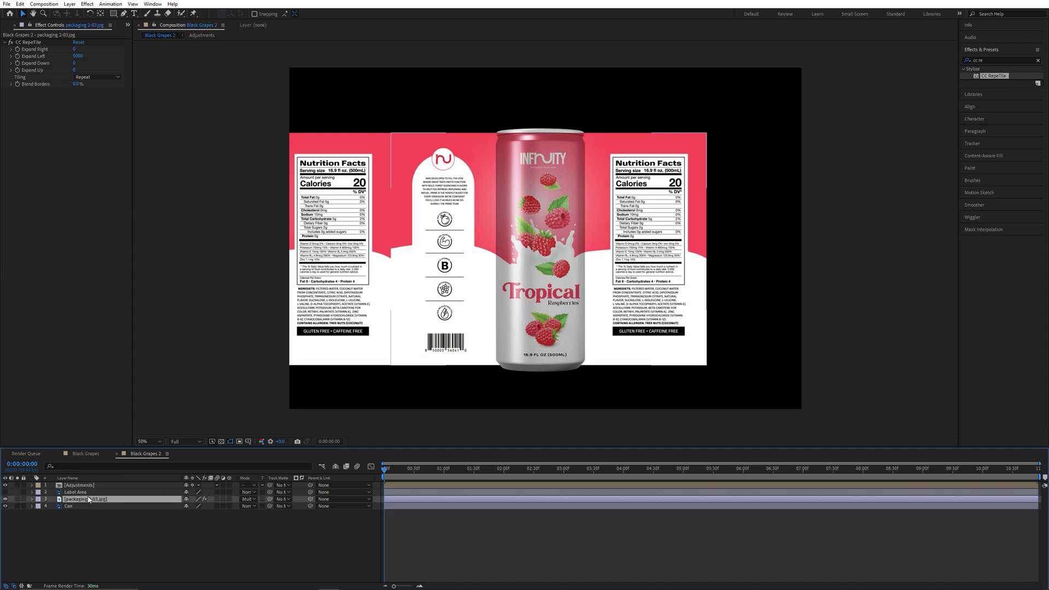
key(p)
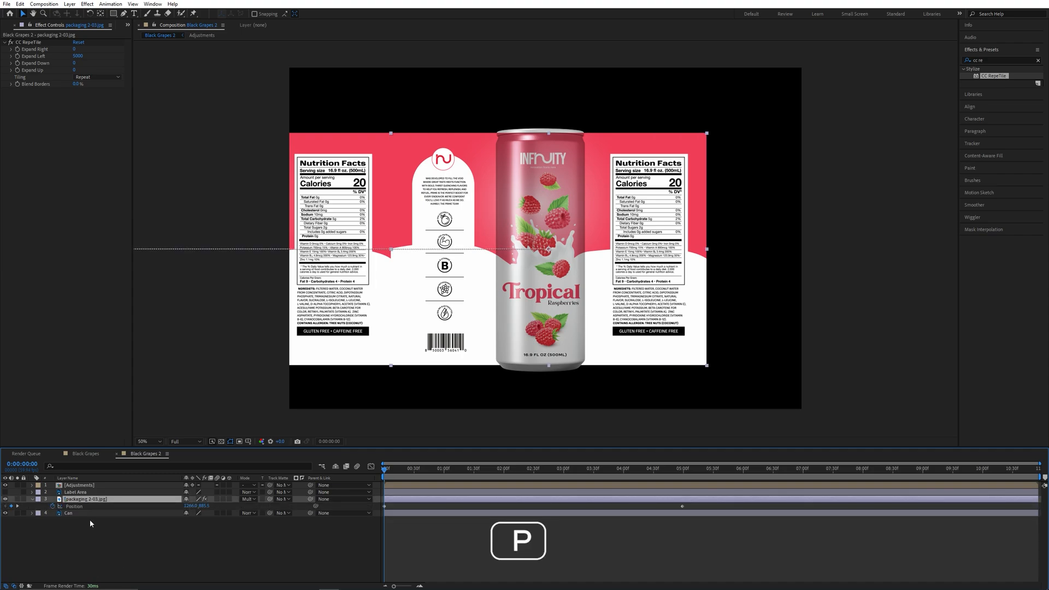
click(53, 506)
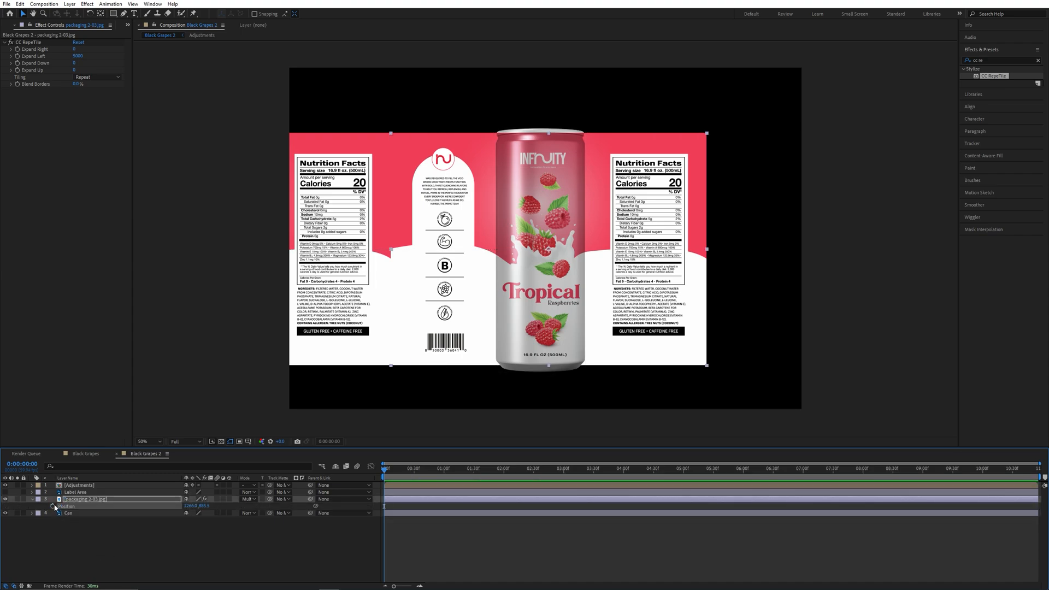
Keyframe the label's Position from the first frame to 0:00:05:01, sliding it rightward until the front artwork is on the can again.
drag(385, 469, 685, 473)
click(272, 540)
drag(189, 506, 464, 506)
drag(1043, 510, 1047, 509)
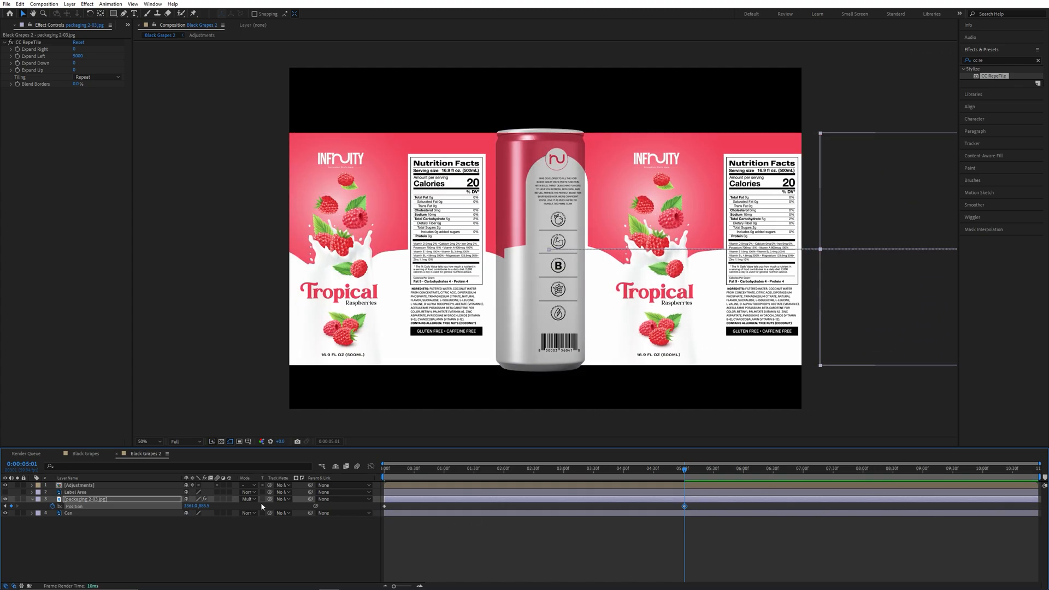
drag(190, 508, 288, 508)
drag(494, 506, 590, 507)
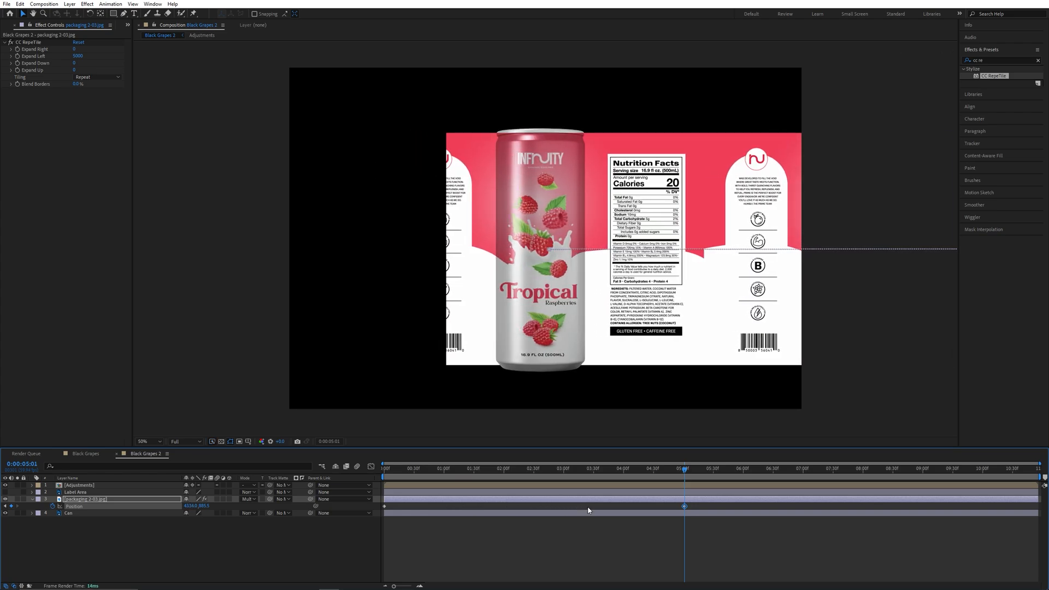
click(350, 550)
Play the composition from the first frame to check the rightward label movement.
drag(398, 467, 366, 475)
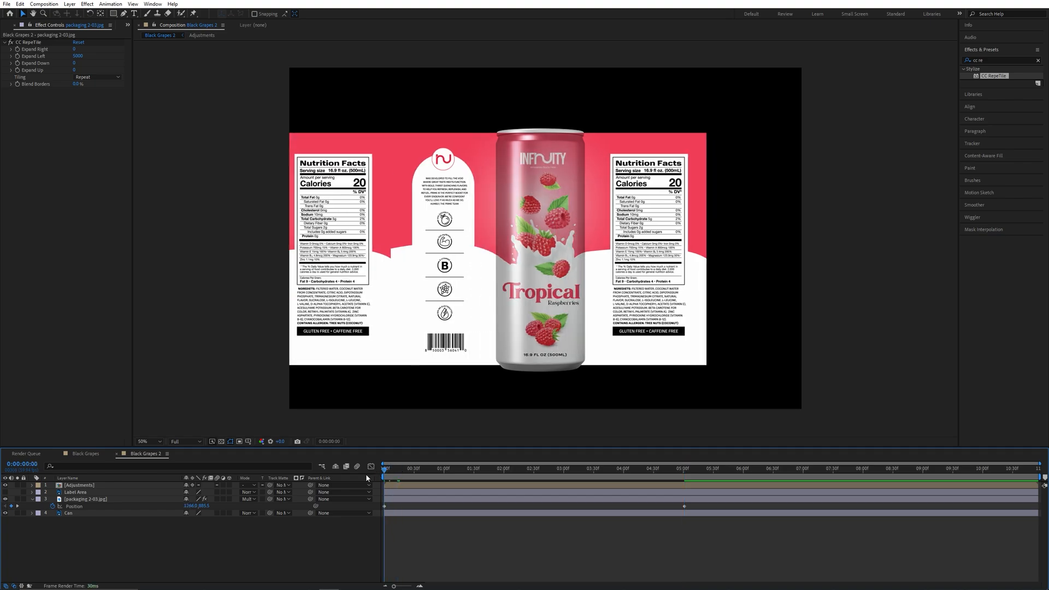
key(space)
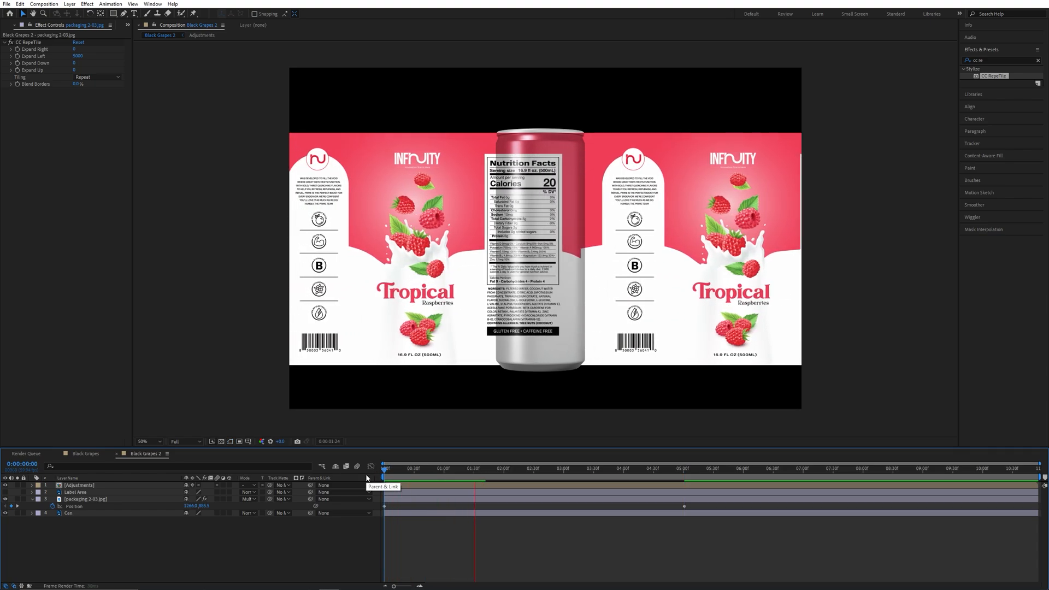
click(137, 499)
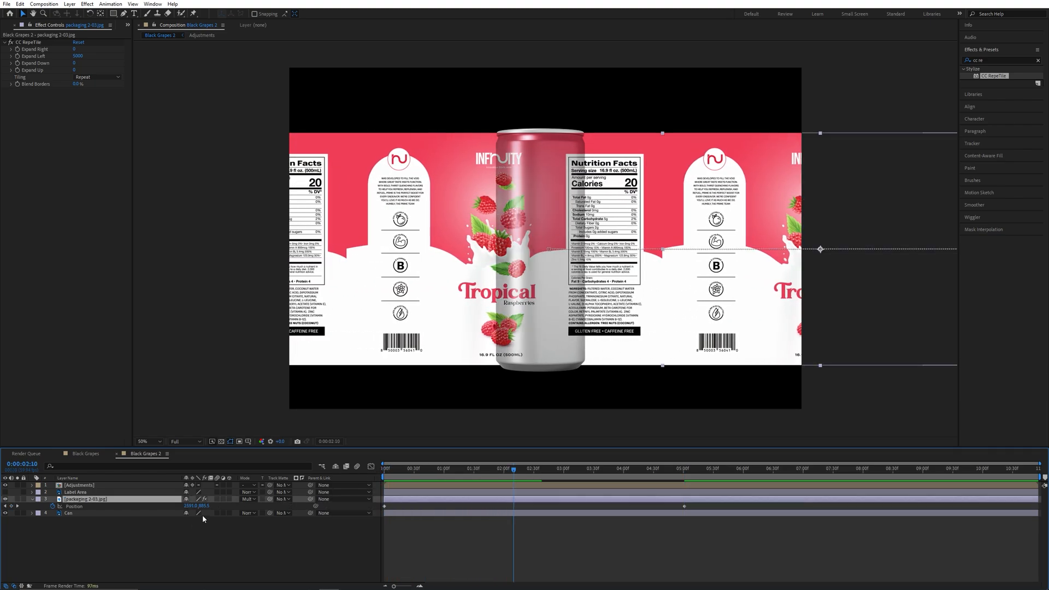
Set Label Area as the track matte of the packaging 2-03.jpg layer and review the motion from the first frame.
drag(396, 468, 382, 470)
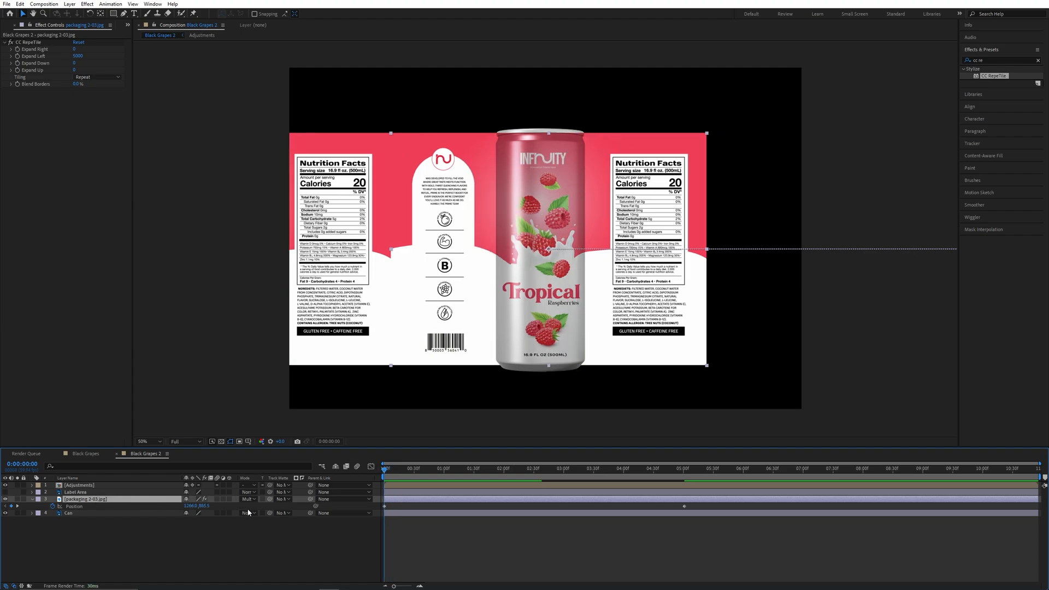
click(288, 500)
click(308, 529)
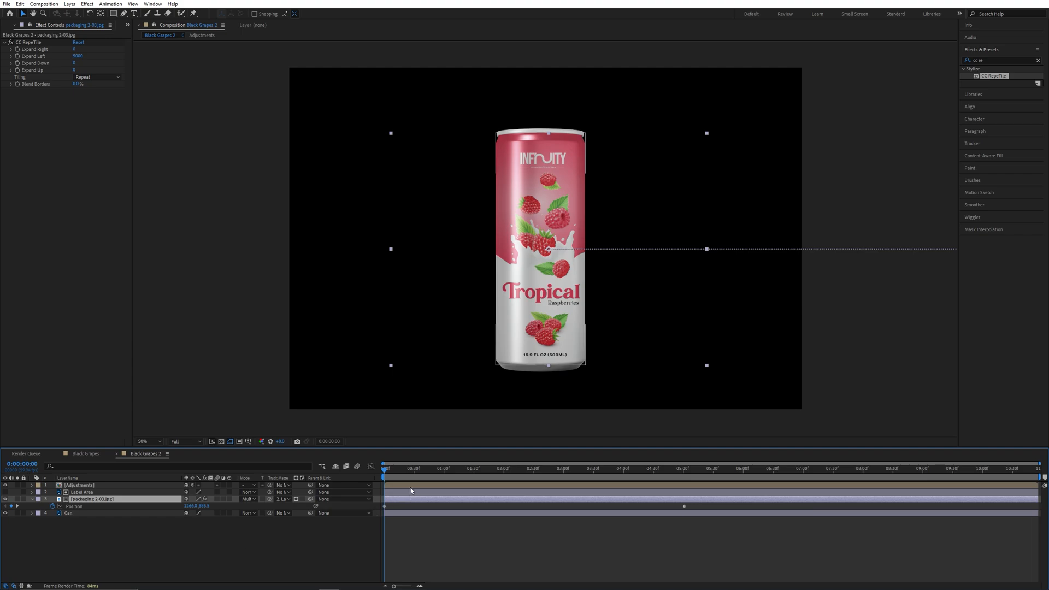
drag(431, 474, 381, 476)
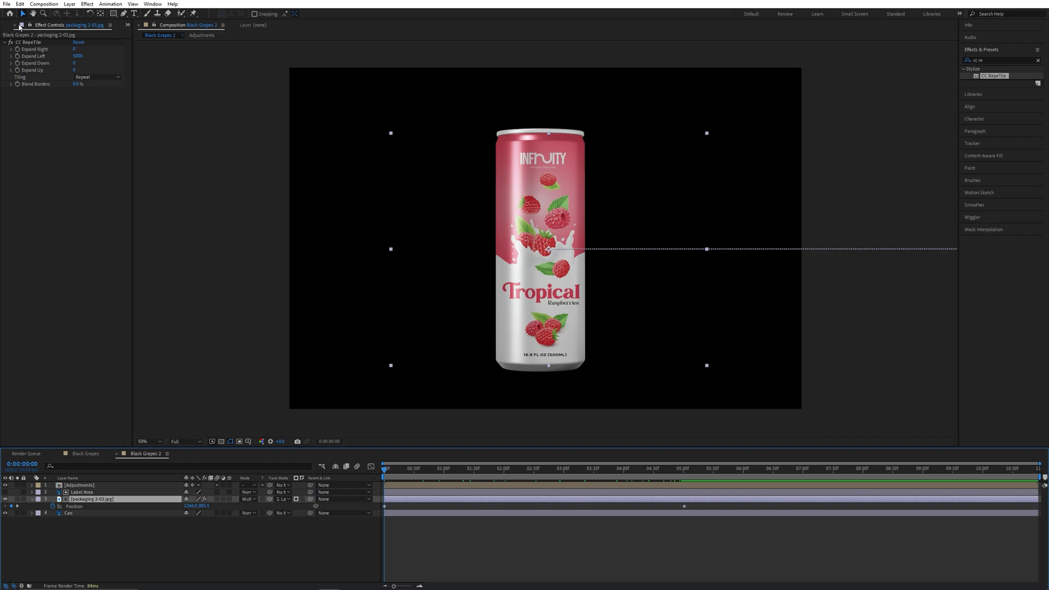
Rename the Black Grapes 2 composition as Raspberries.
click(18, 26)
click(36, 130)
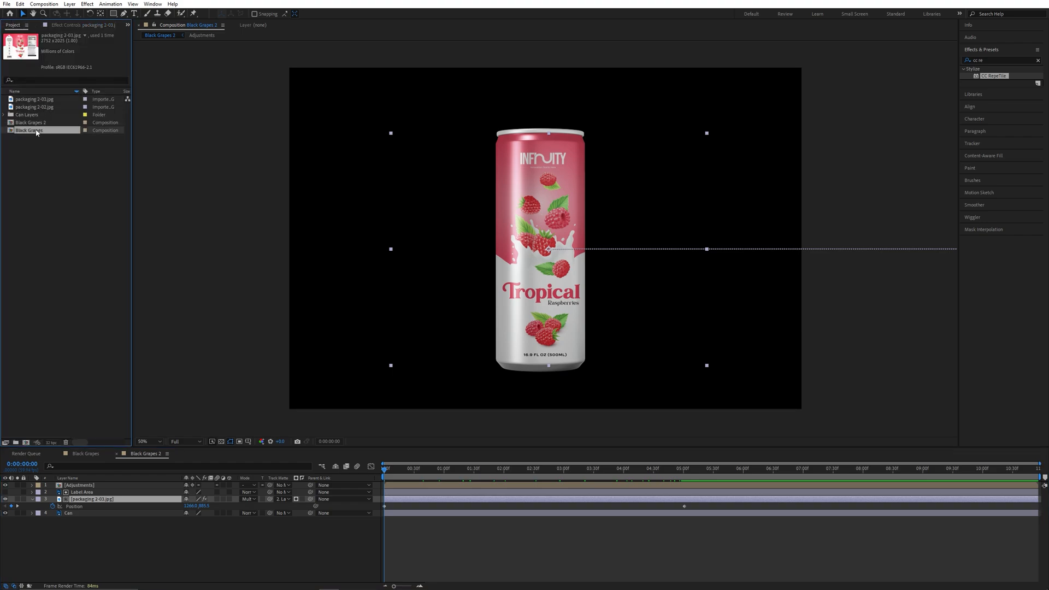
click(33, 122)
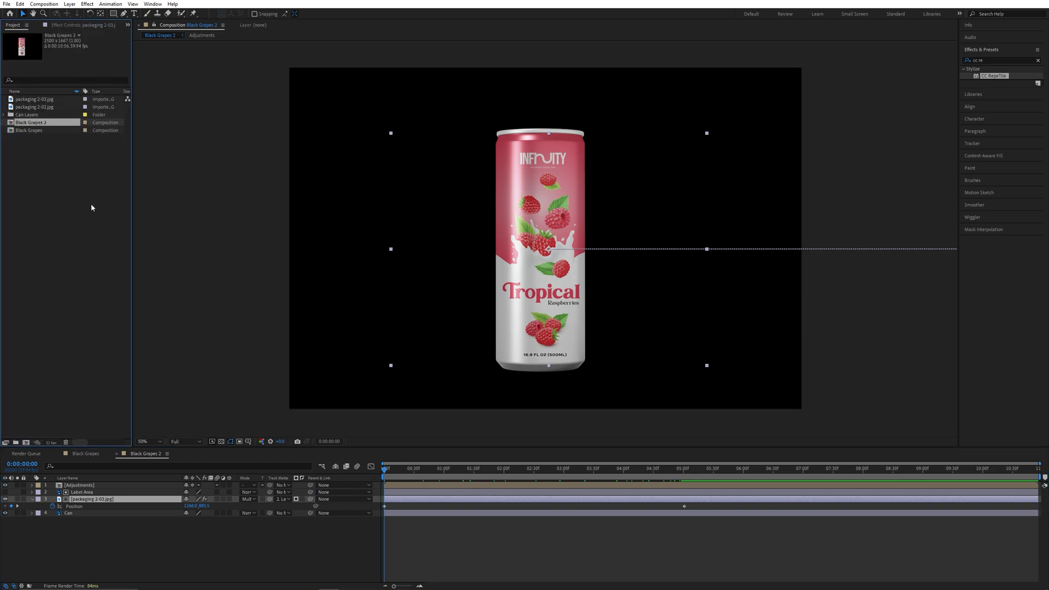
key(Return)
text(RASP)
key(BackSpace)
key(BackSpace)
key(BackSpace)
text(aspberries)
key(Return)
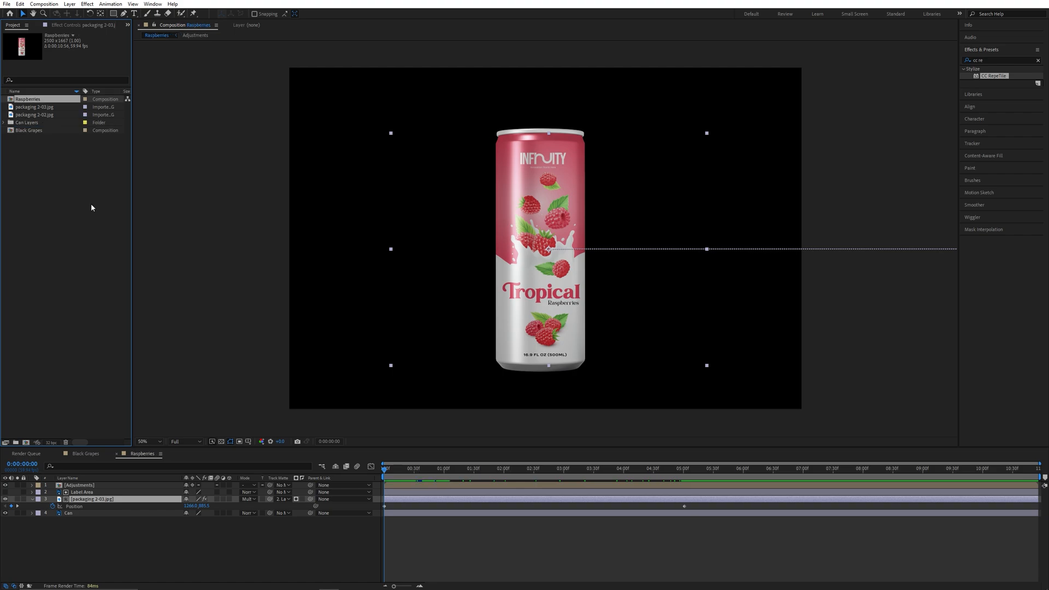
Sort the project items by name in ascending order, duplicate the Raspberries composition and open the copy.
click(57, 91)
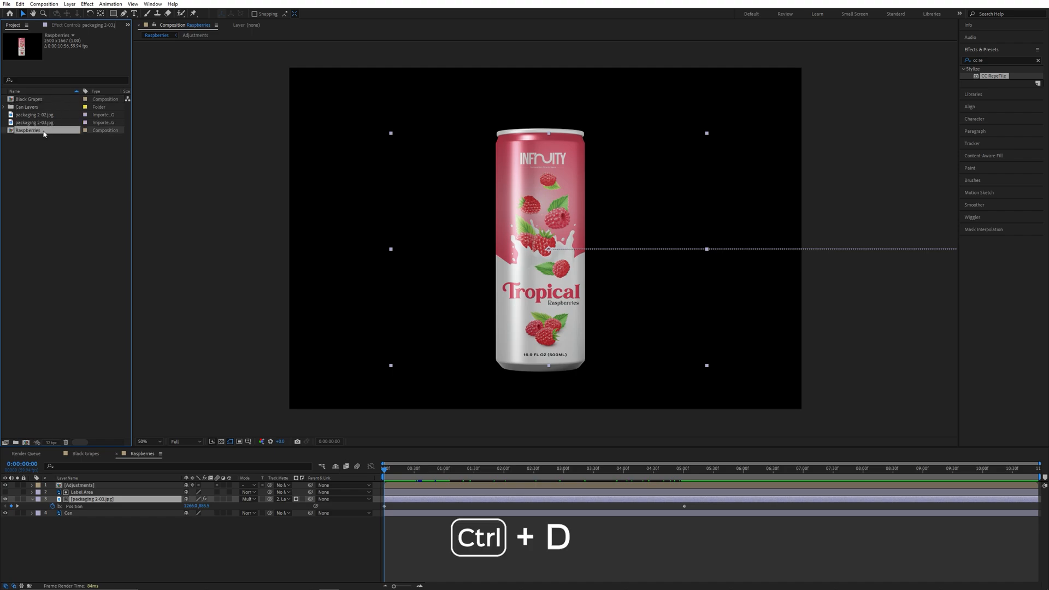
key(ctrl+d)
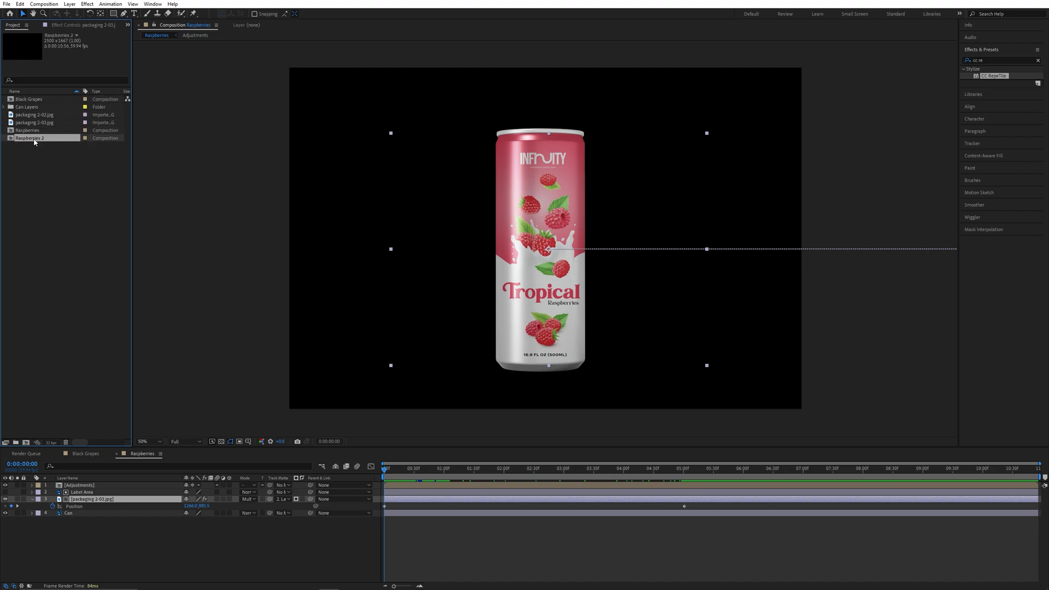
double_click(34, 140)
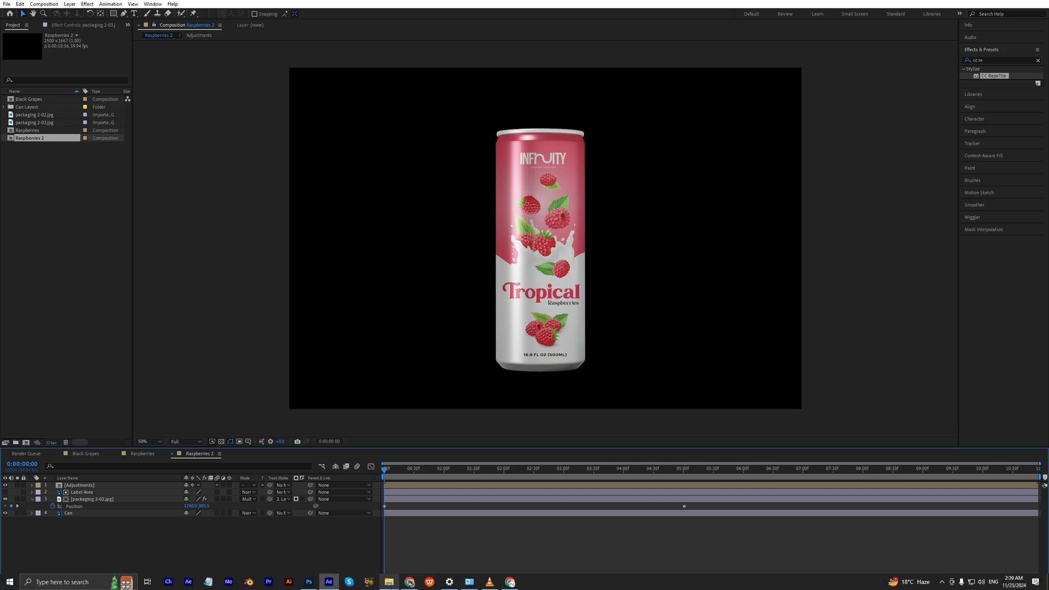
Import packaging 2-04.jpg and replace the packaging 2-03.jpg layer's source with it in the Raspberries 2 composition.
click(389, 582)
drag(412, 161, 65, 298)
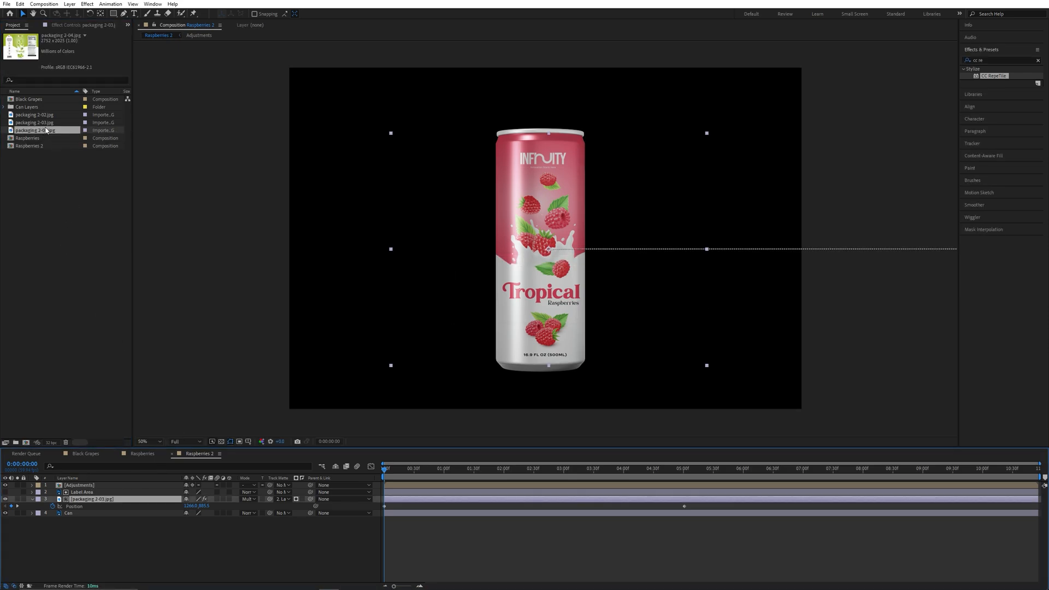
drag(47, 131, 108, 503)
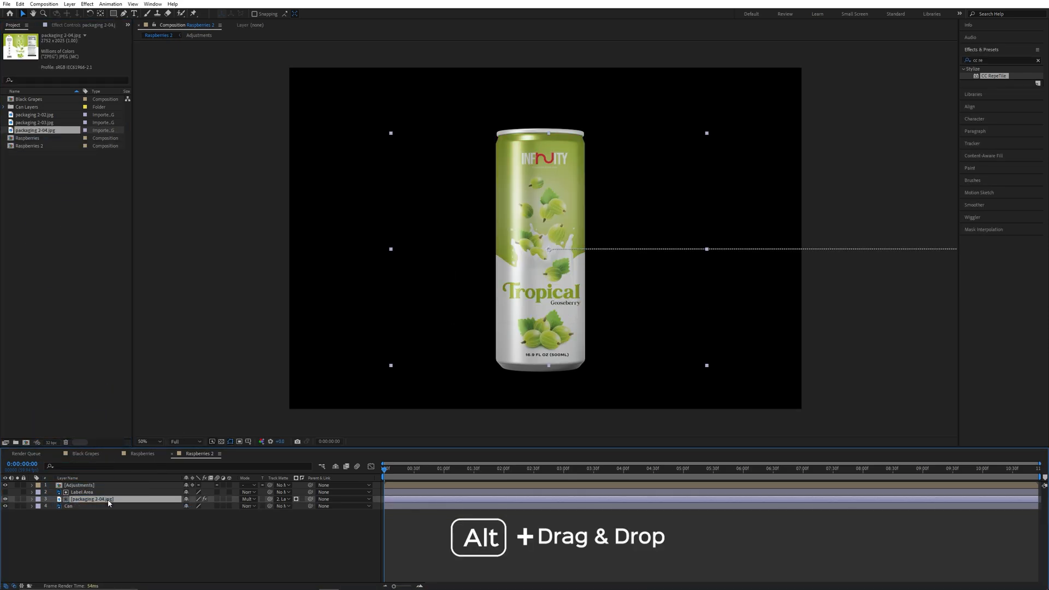
click(164, 550)
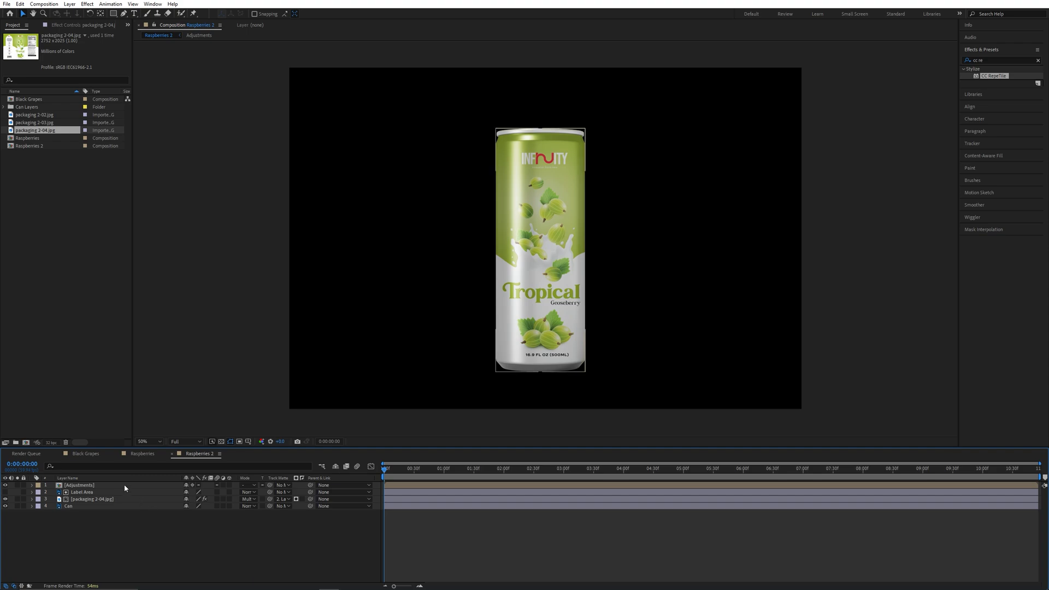
Rename the Raspberries 2 composition as Gooseberry.
click(44, 144)
key(Return)
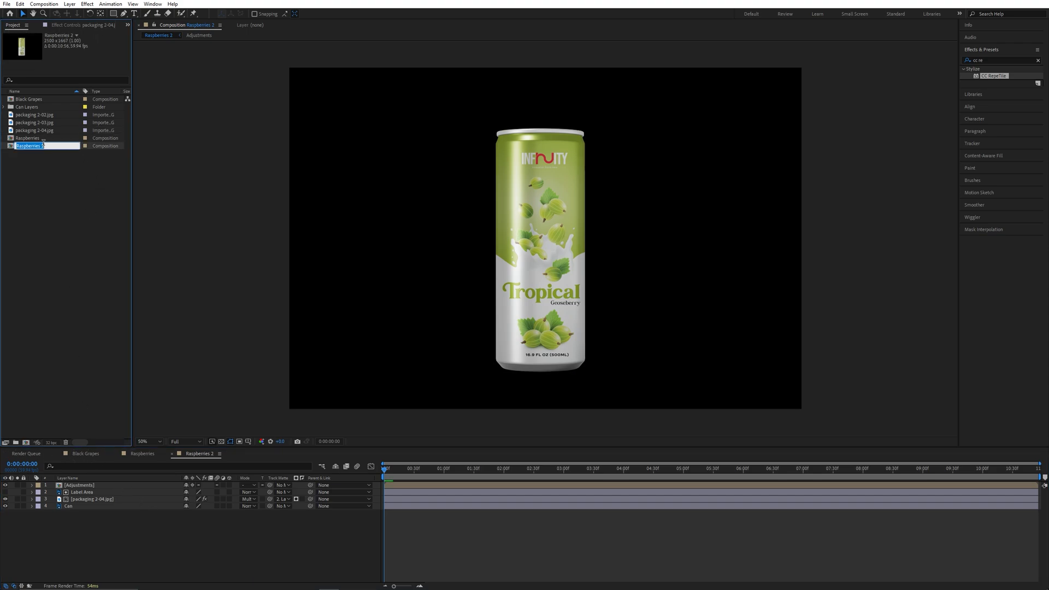
text(Gooseberry)
key(Return)
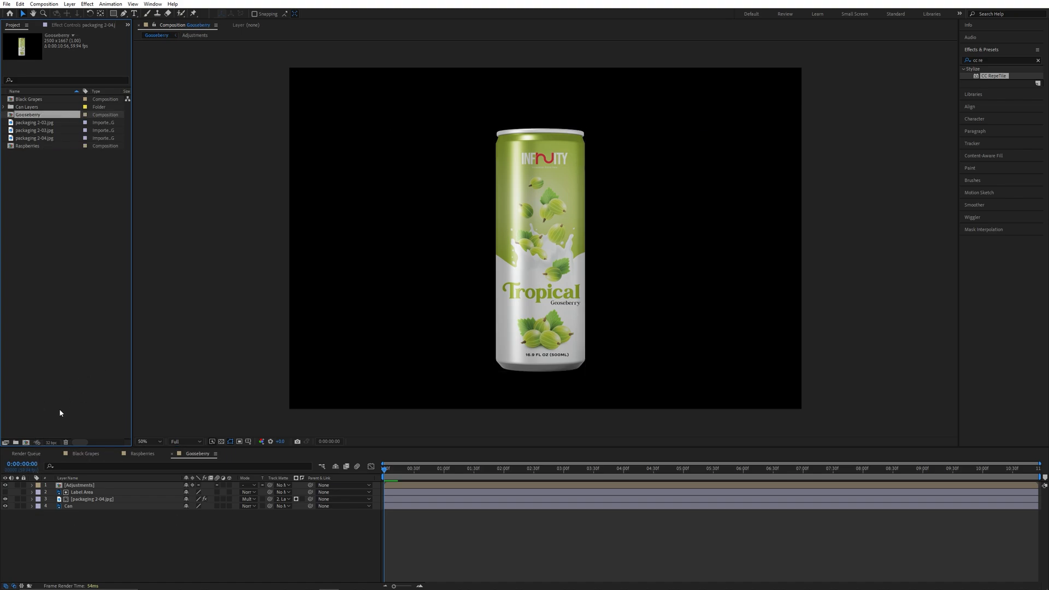
Create a 1920 x 1080 composition named Main at 30 frames per second and fit it in the viewer.
click(25, 443)
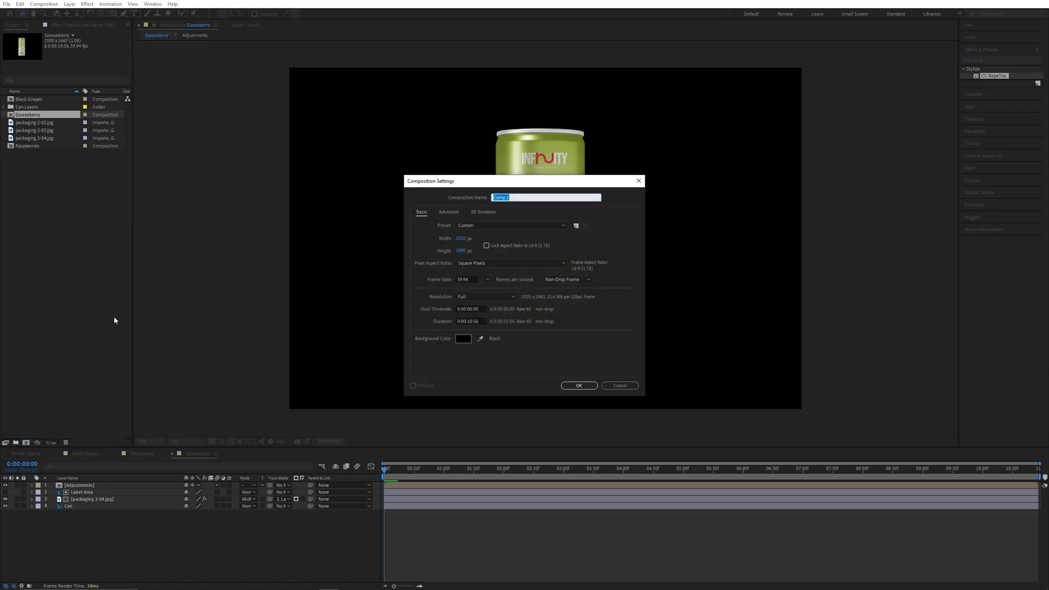
text(Main)
click(488, 279)
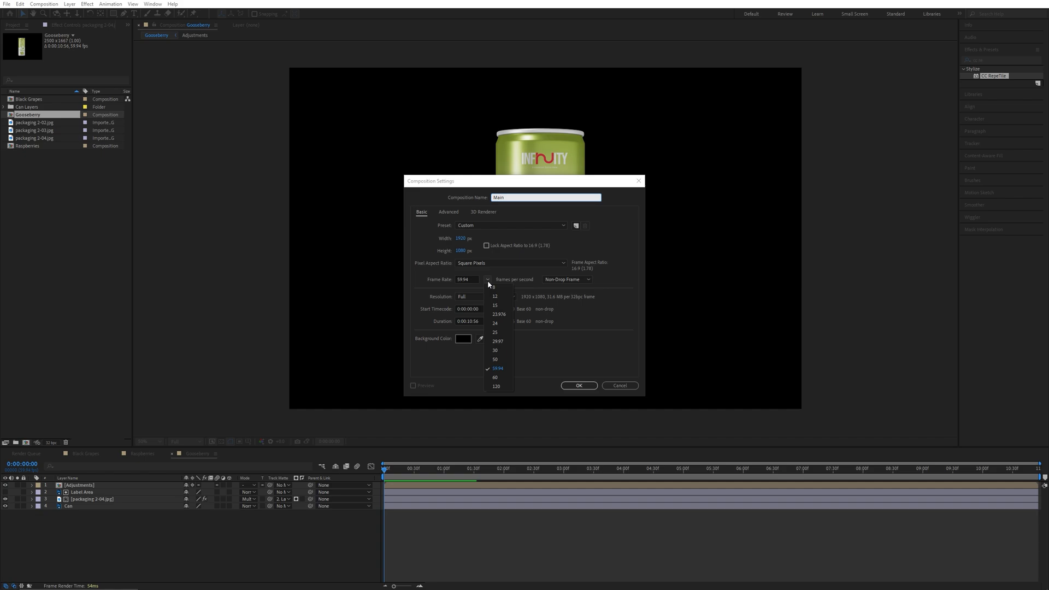
click(501, 352)
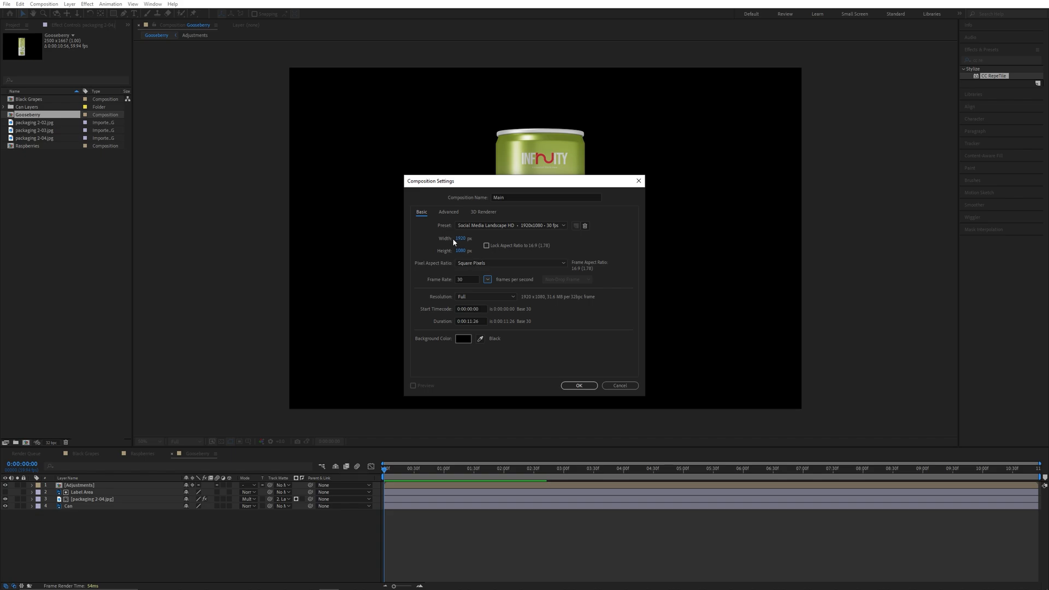
click(578, 385)
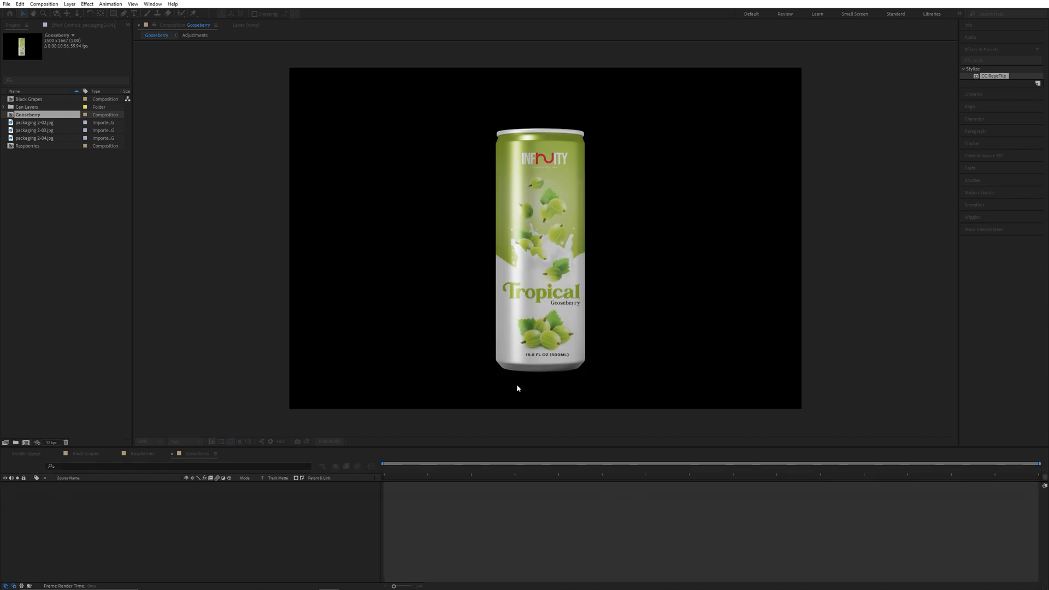
click(149, 441)
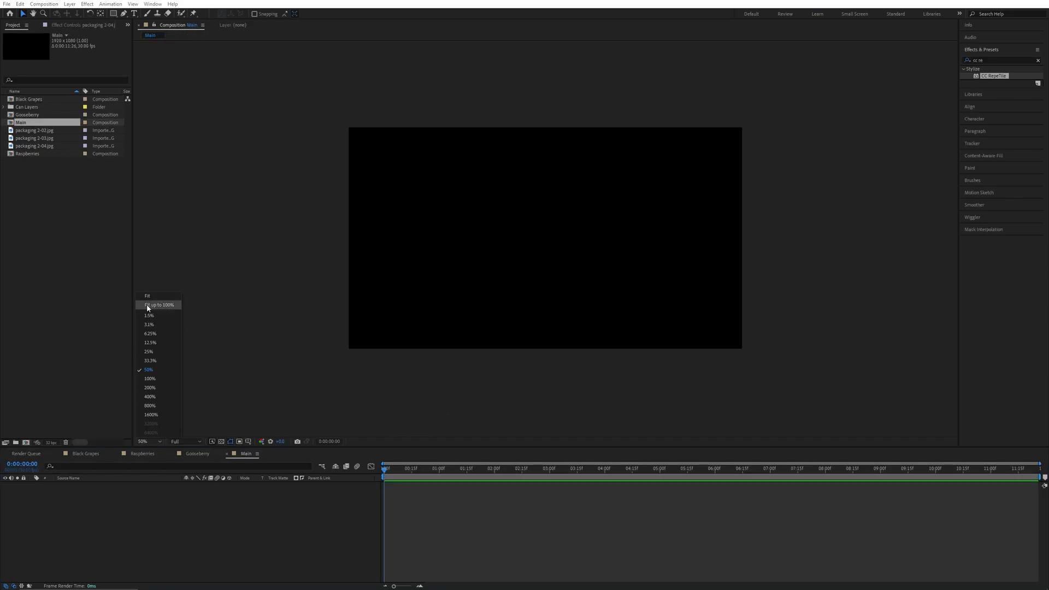
click(150, 299)
click(174, 515)
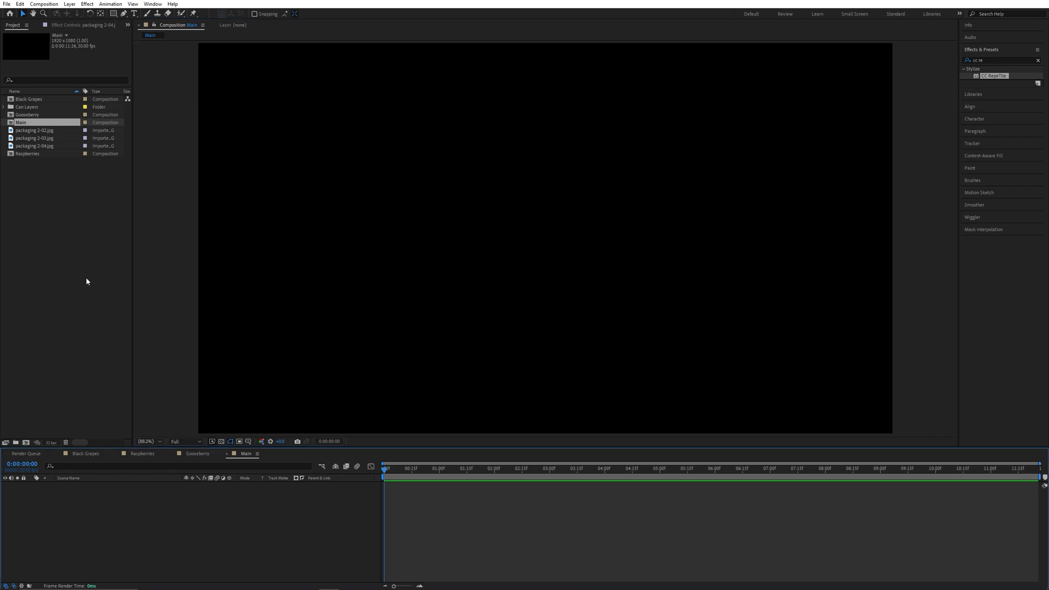
Add the Gooseberry, Black Grapes and Raspberries compositions together as layers in Main.
click(28, 114)
ctrl+click(29, 99)
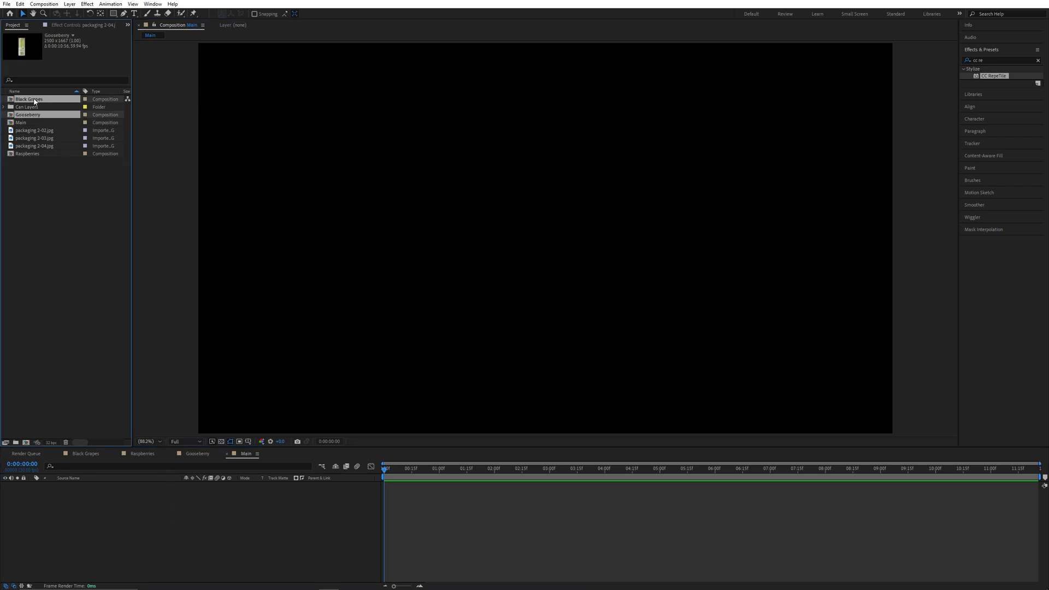
ctrl+click(31, 153)
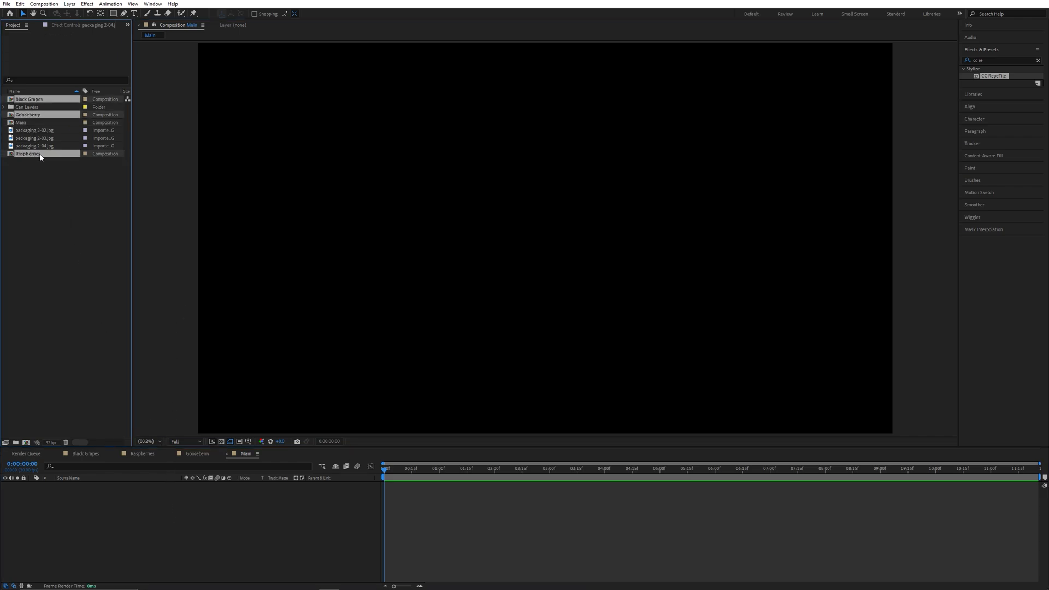
drag(40, 158, 103, 546)
Scale all three can layers in Main to 60% and move them slightly upward together.
key(s)
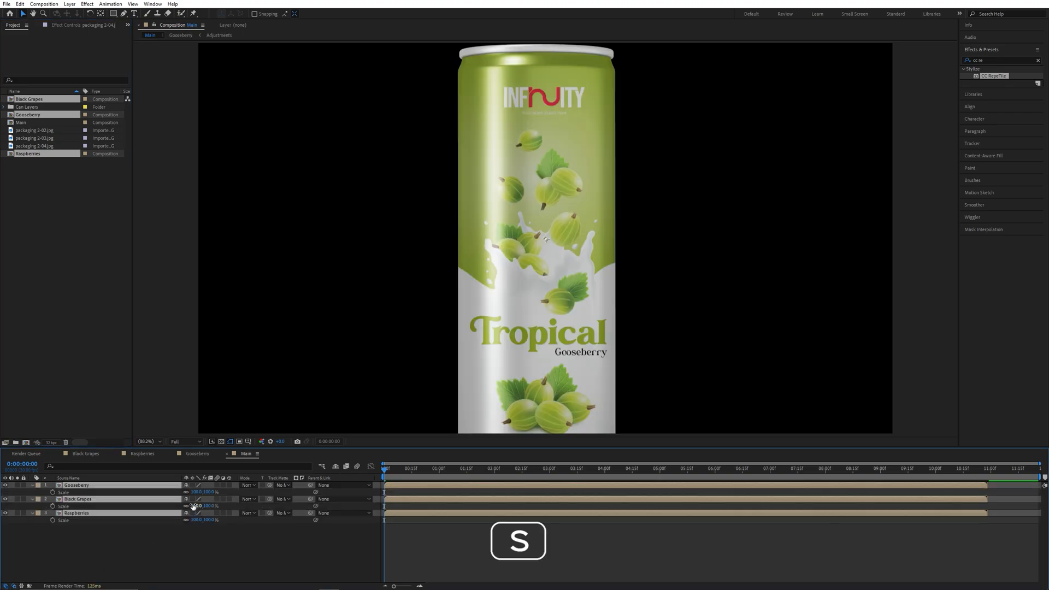
mouse_move(195, 491)
mouse_down()
mouse_move(173, 491)
mouse_move(180, 495)
mouse_up()
click(569, 317)
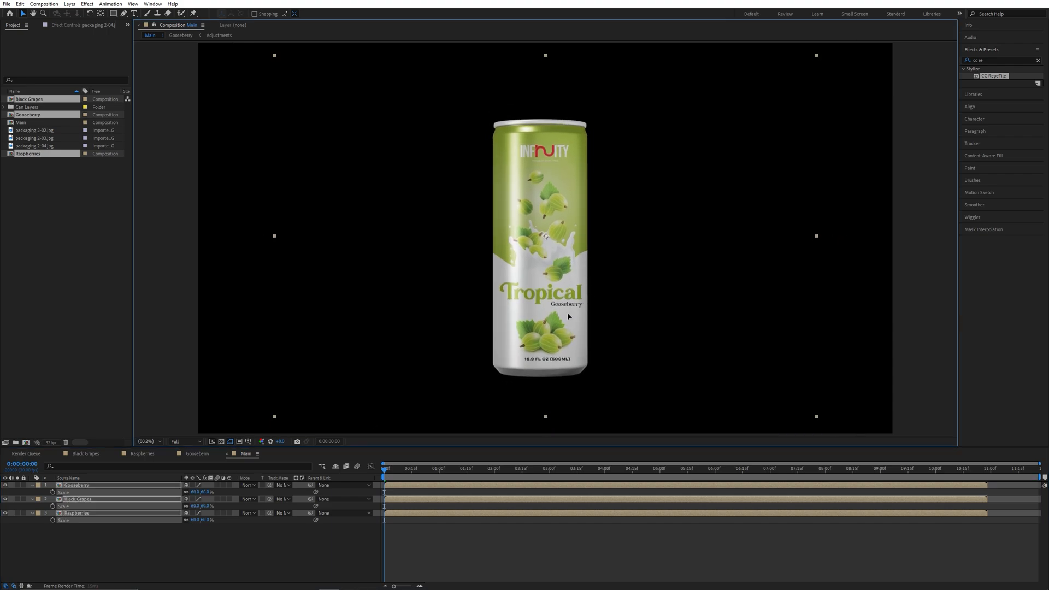
drag(568, 314, 568, 296)
click(220, 553)
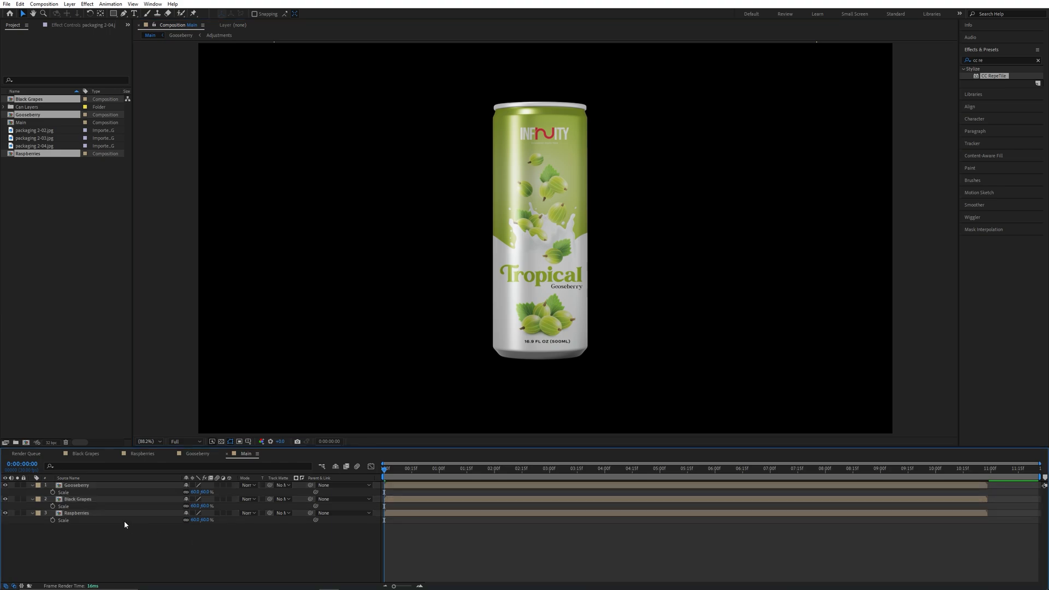
drag(74, 554, 117, 459)
click(32, 486)
click(67, 533)
Arrange the cans in an evenly spaced row, with Raspberries left and Gooseberry right of the central Black Grapes can.
click(82, 499)
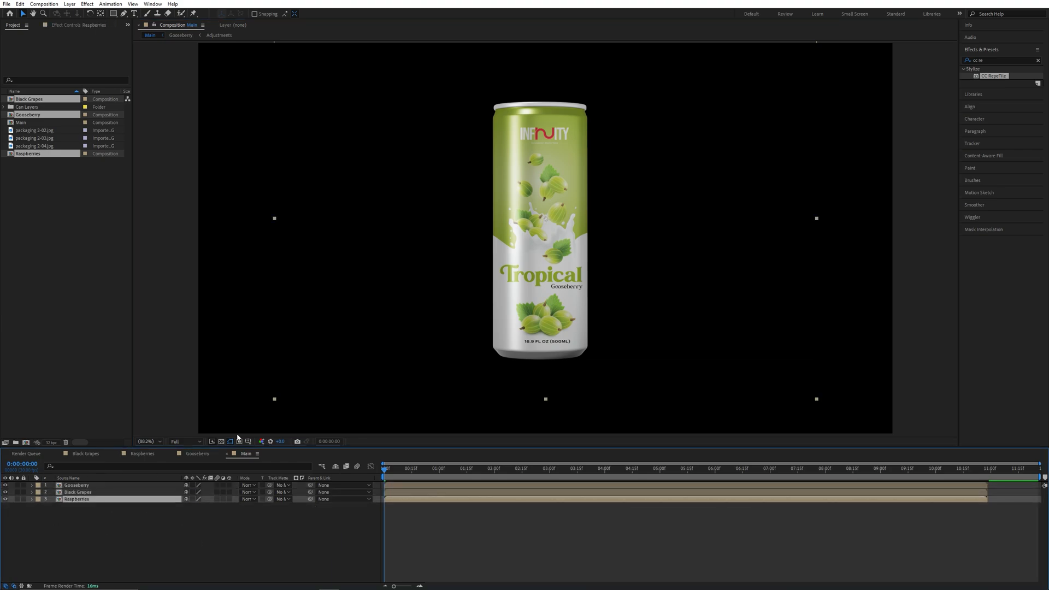
drag(526, 295, 435, 290)
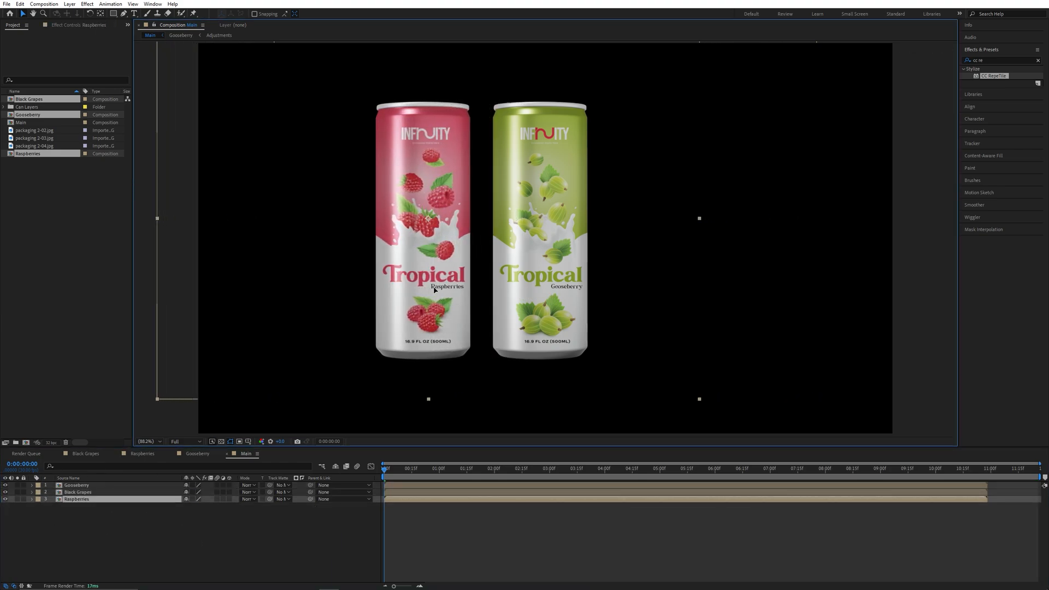
key(Return)
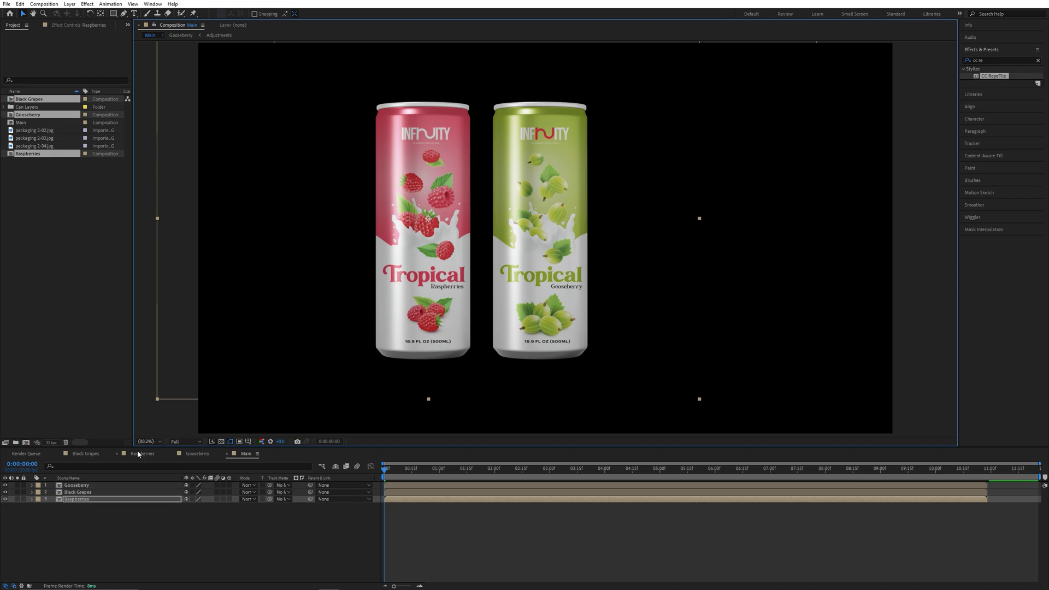
click(98, 492)
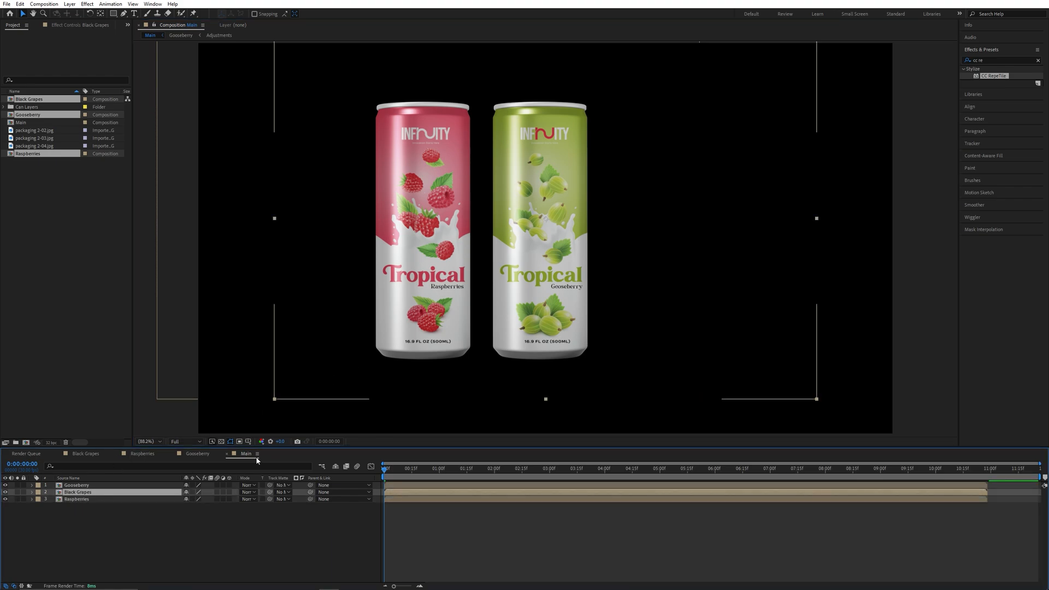
click(569, 253)
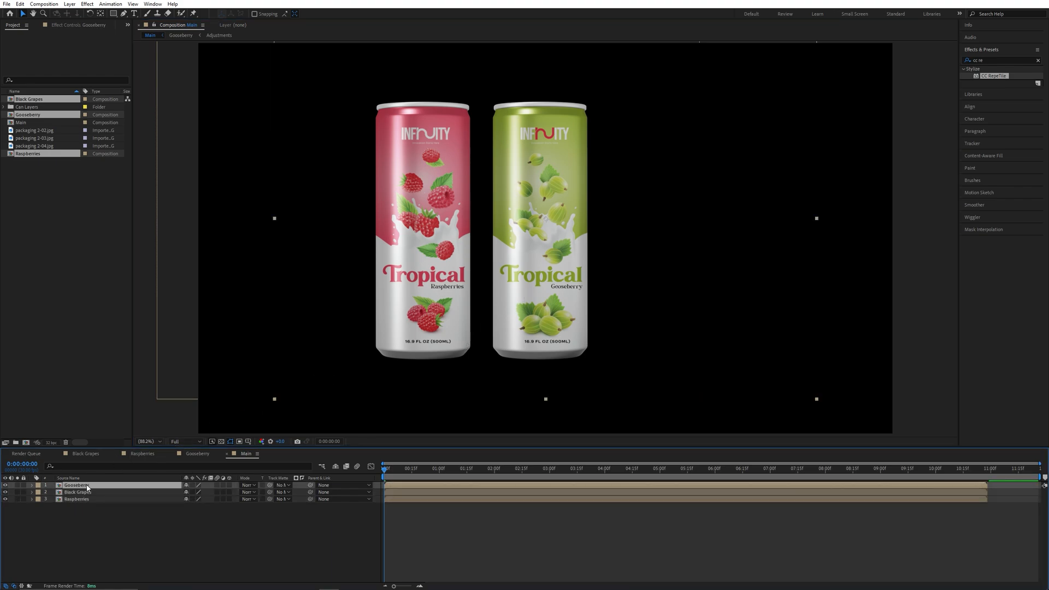
drag(570, 253, 663, 254)
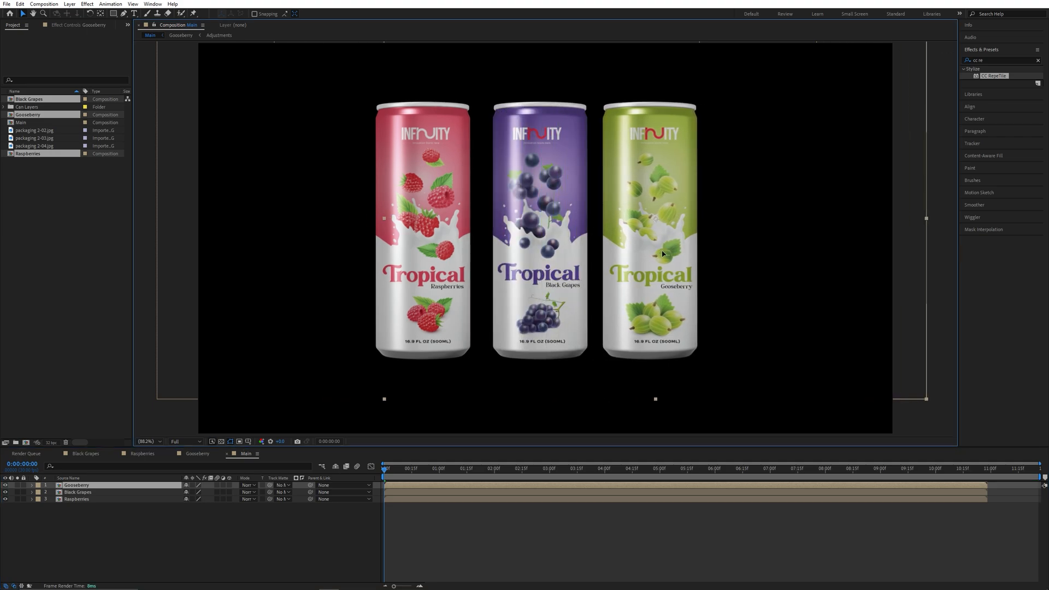
click(85, 499)
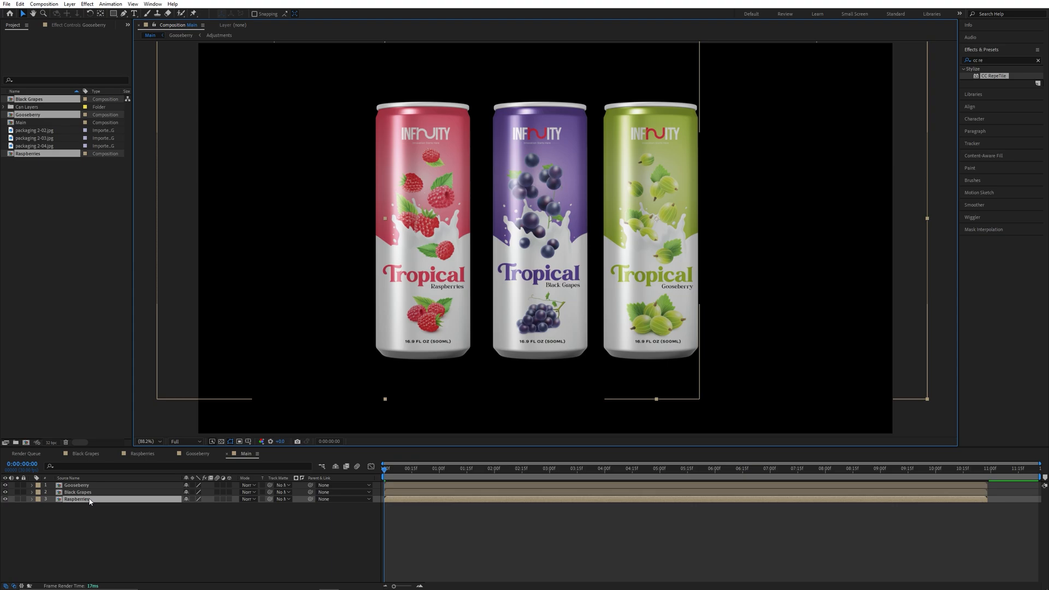
drag(424, 323, 431, 319)
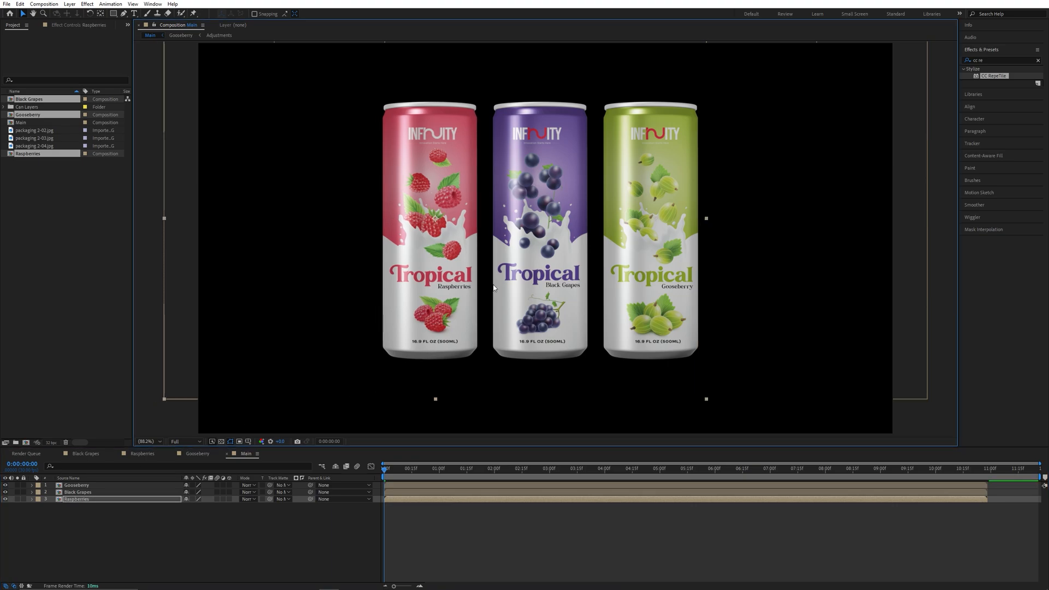
Pre-compose the three can layers into a new composition named Can Animation.
drag(87, 529, 125, 455)
right_click(135, 487)
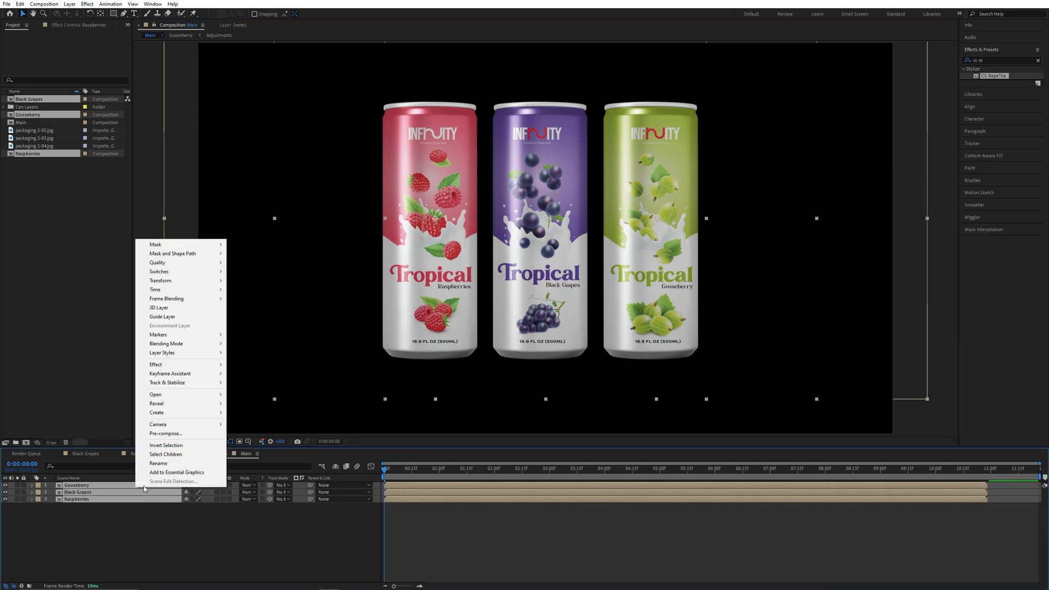
click(170, 434)
text(Can)
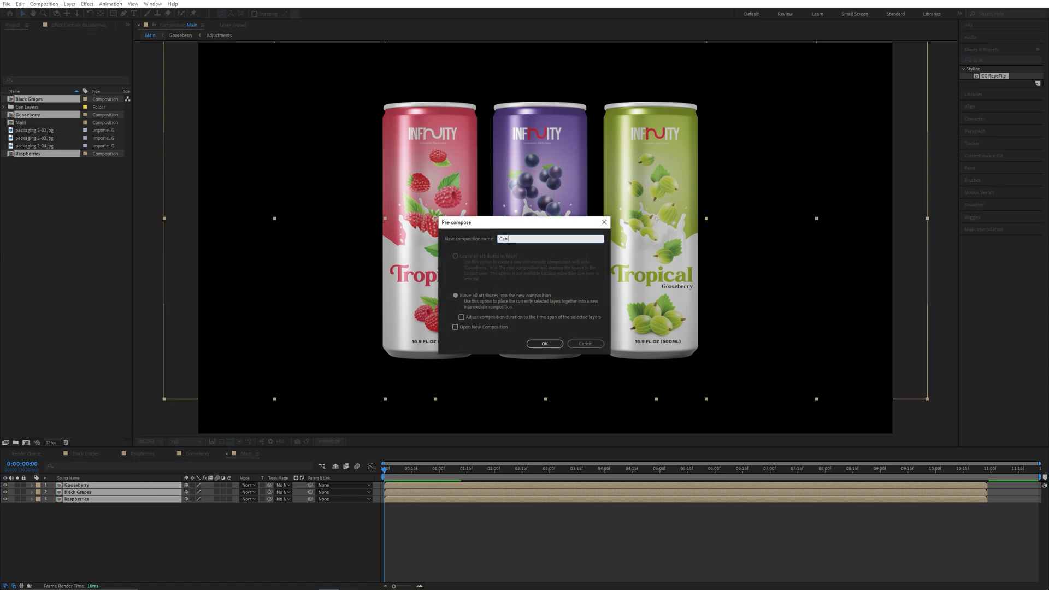
text( Animation)
key(Return)
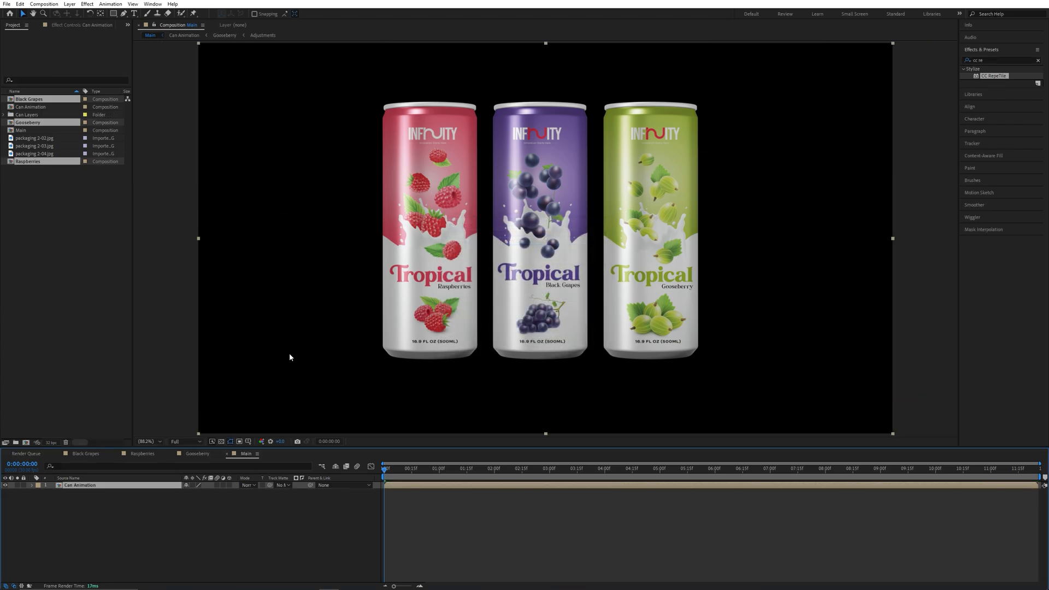
Open the Can Animation composition and crop it to a region of interest framed closely around the three cans.
double_click(92, 487)
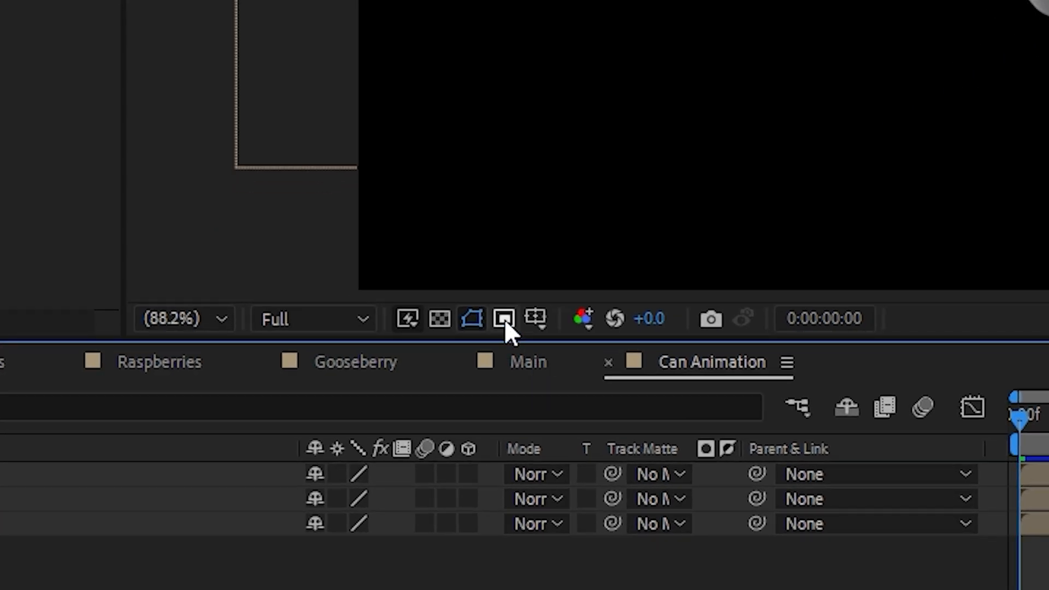
click(239, 442)
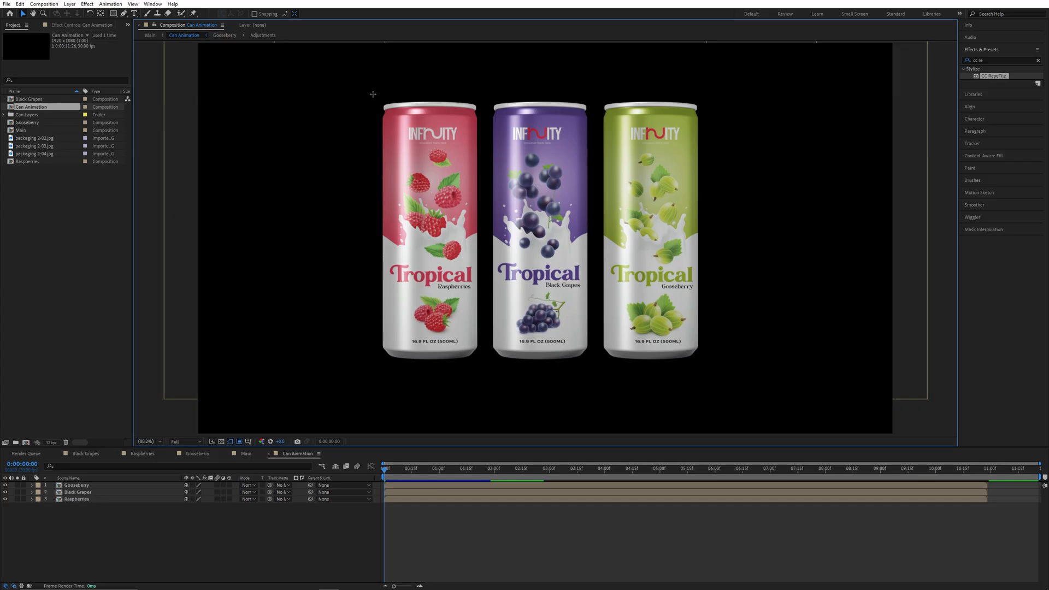
drag(375, 94, 704, 367)
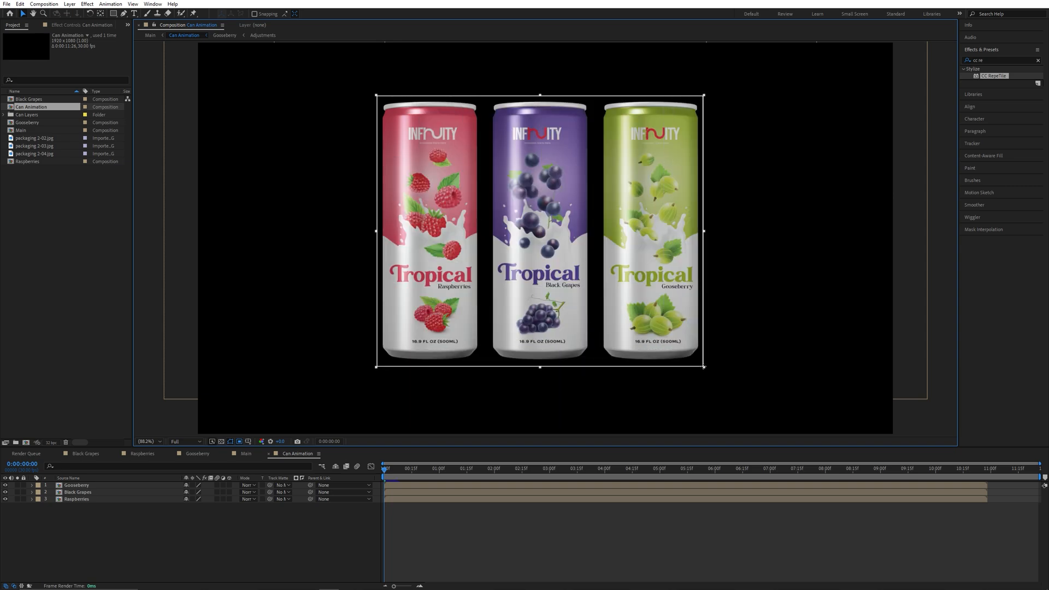
click(44, 4)
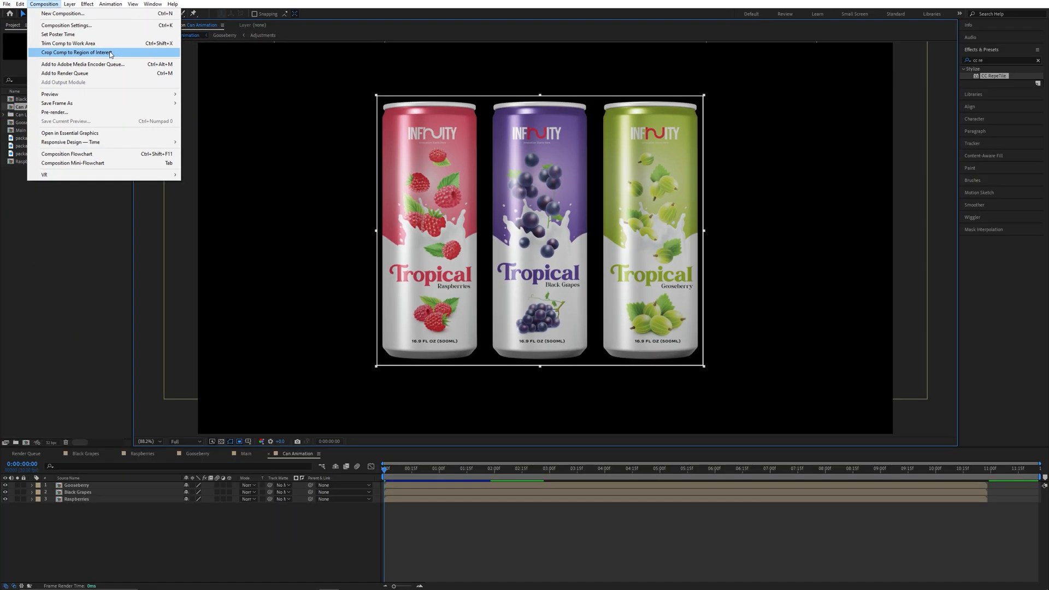
click(183, 101)
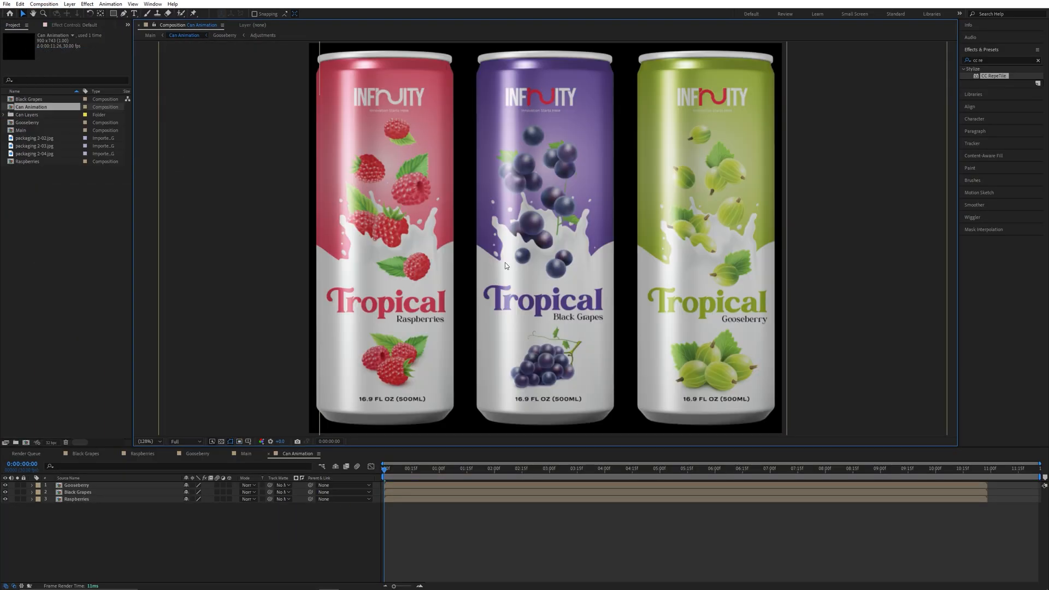
Preview the can rotation, trim all three layers to end at 0:00:05:00, and go to the frame just before that.
key(space)
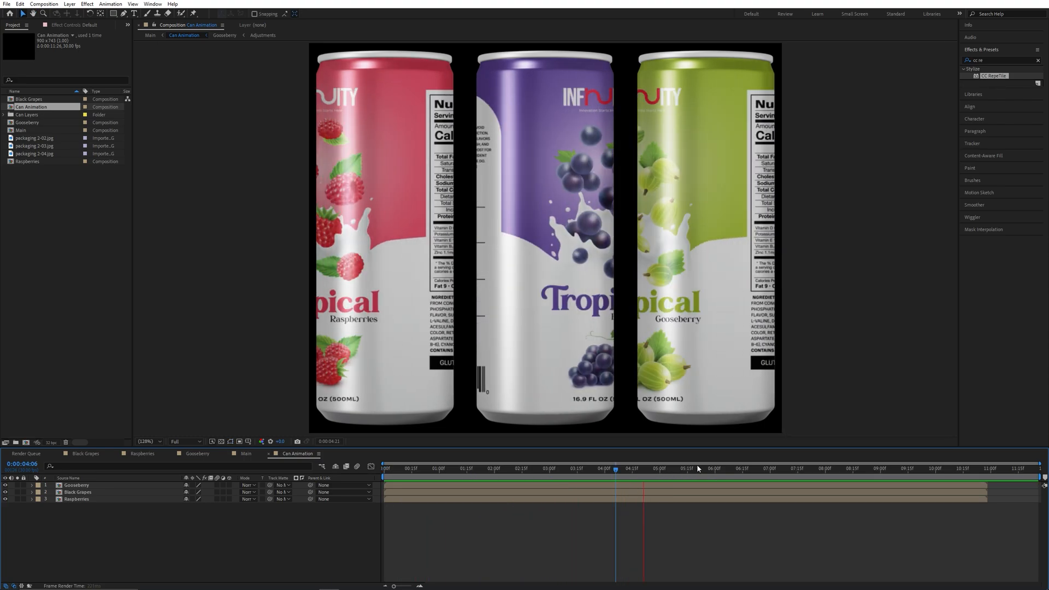
click(651, 469)
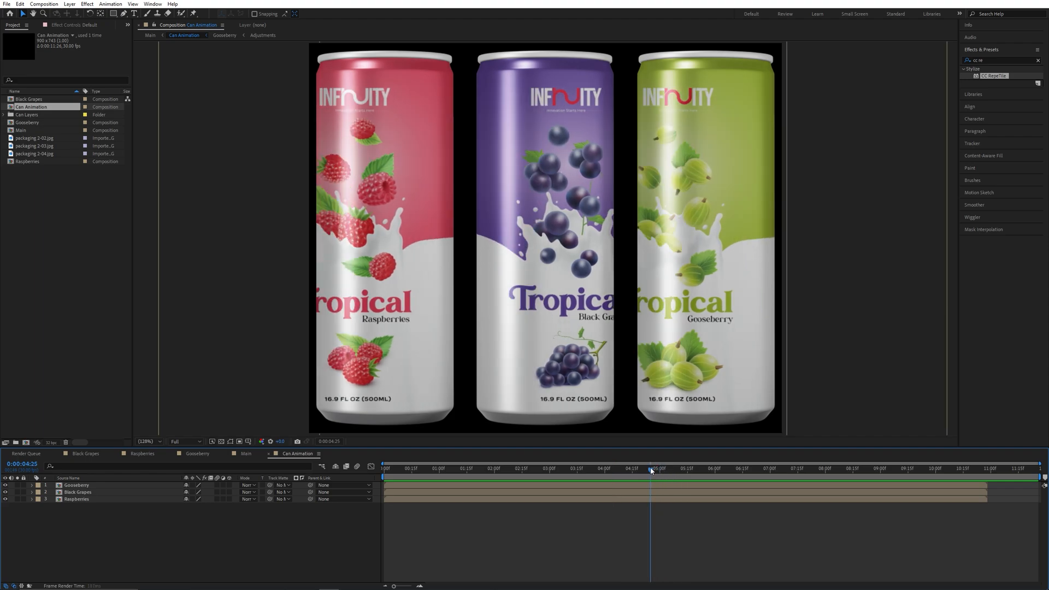
mouse_move(651, 470)
mouse_down()
mouse_move(639, 468)
mouse_move(660, 474)
mouse_up()
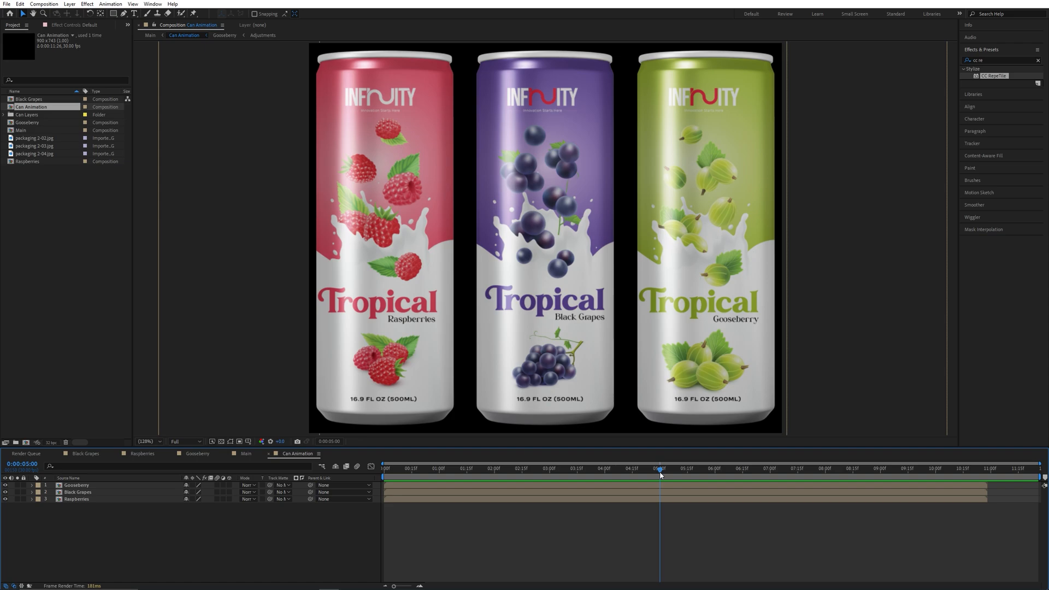
click(675, 485)
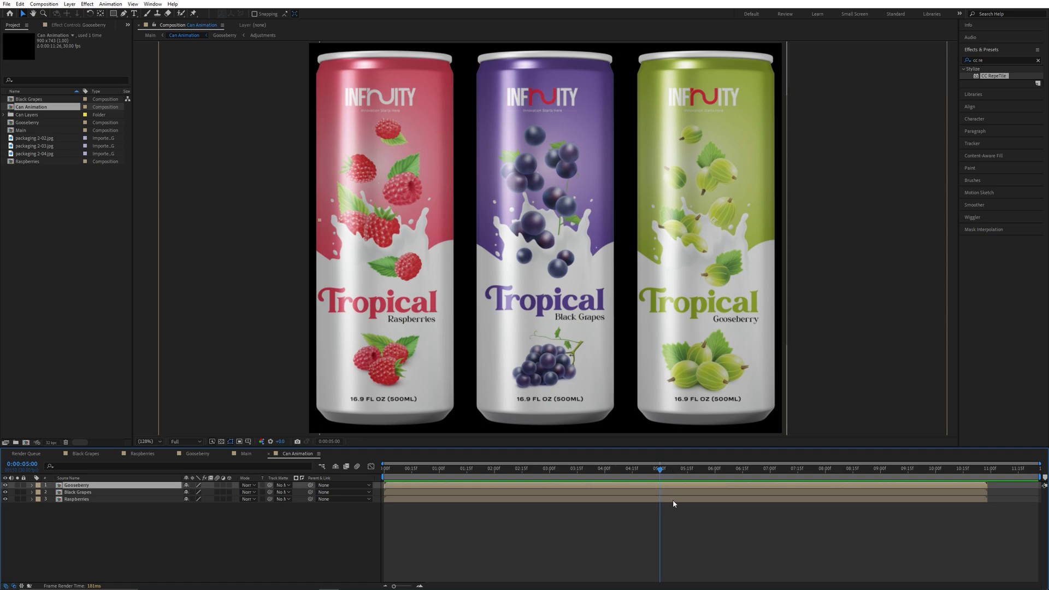
key(ctrl+a)
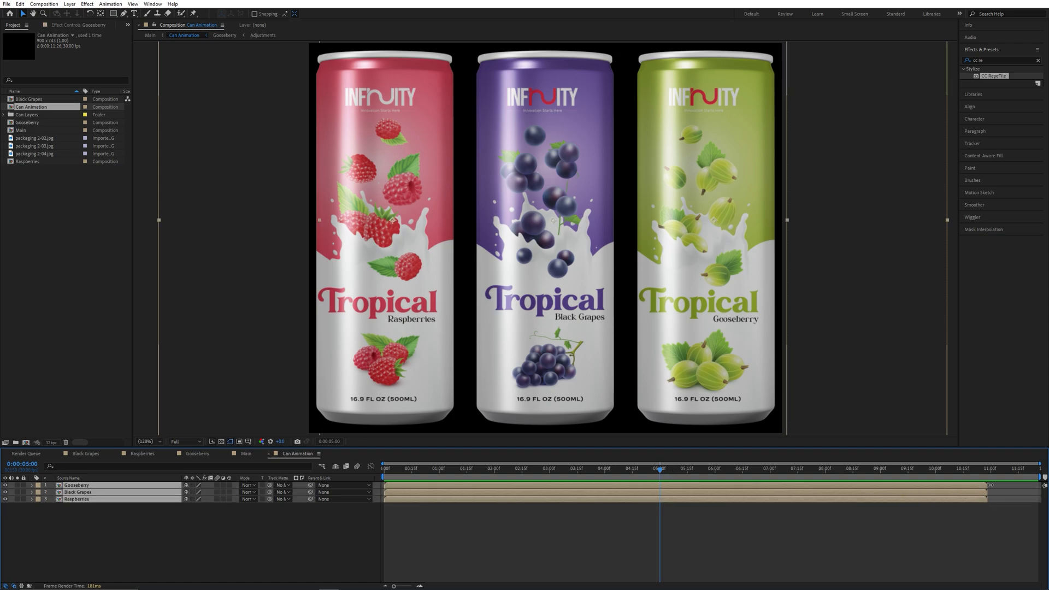
drag(986, 485, 663, 529)
key(Page_Up)
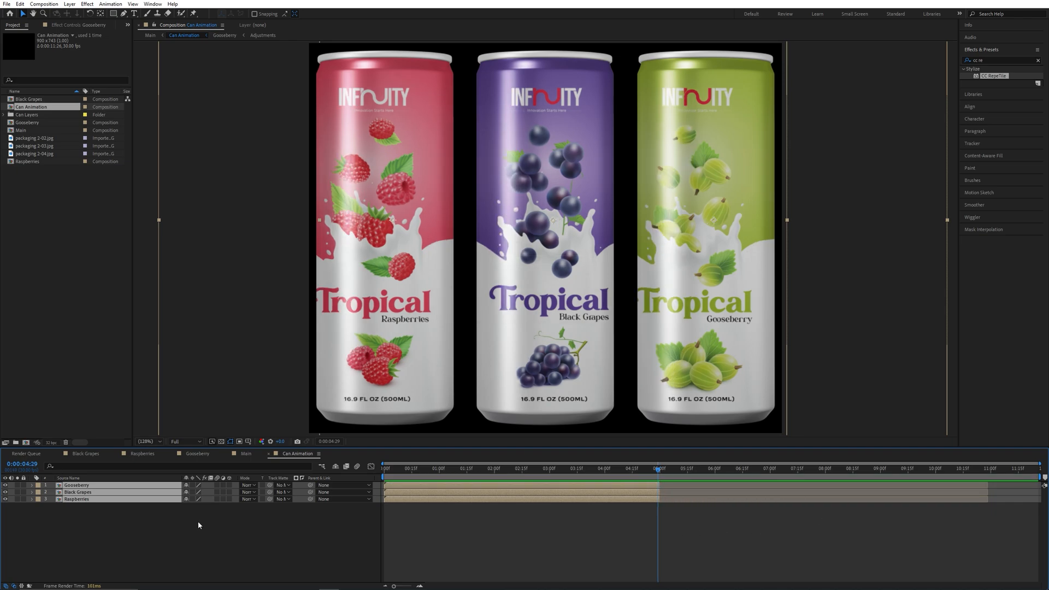
Enable time remapping on the Gooseberry layer only.
click(175, 532)
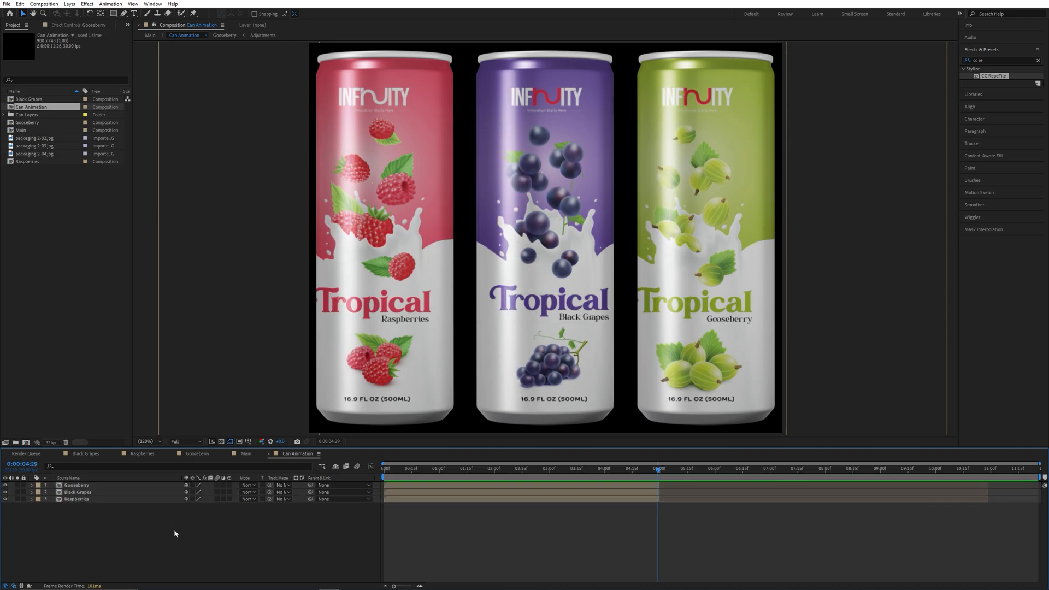
click(100, 491)
key(ctrl+Up)
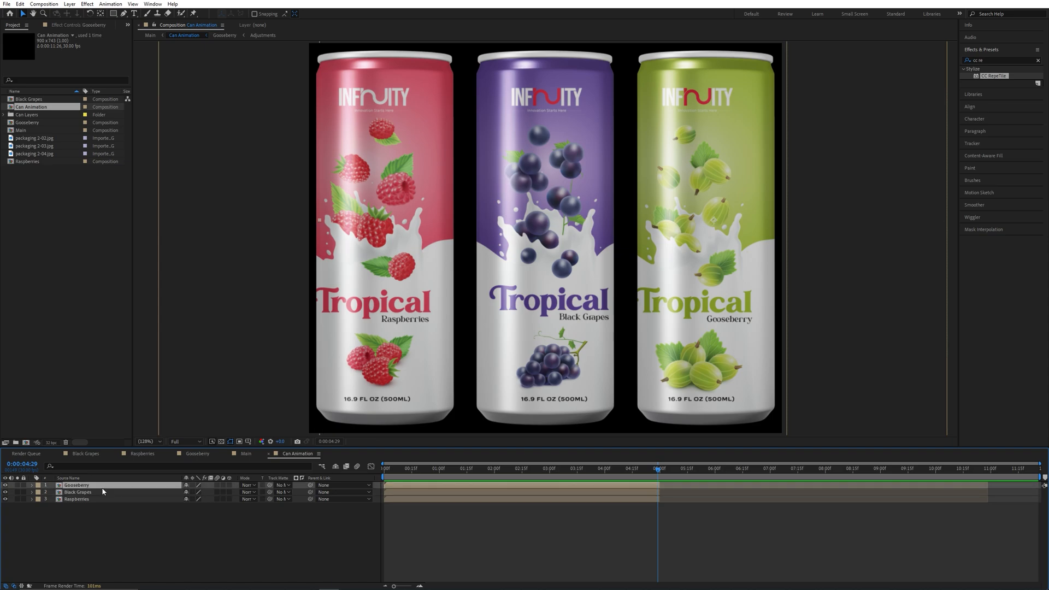
right_click(102, 487)
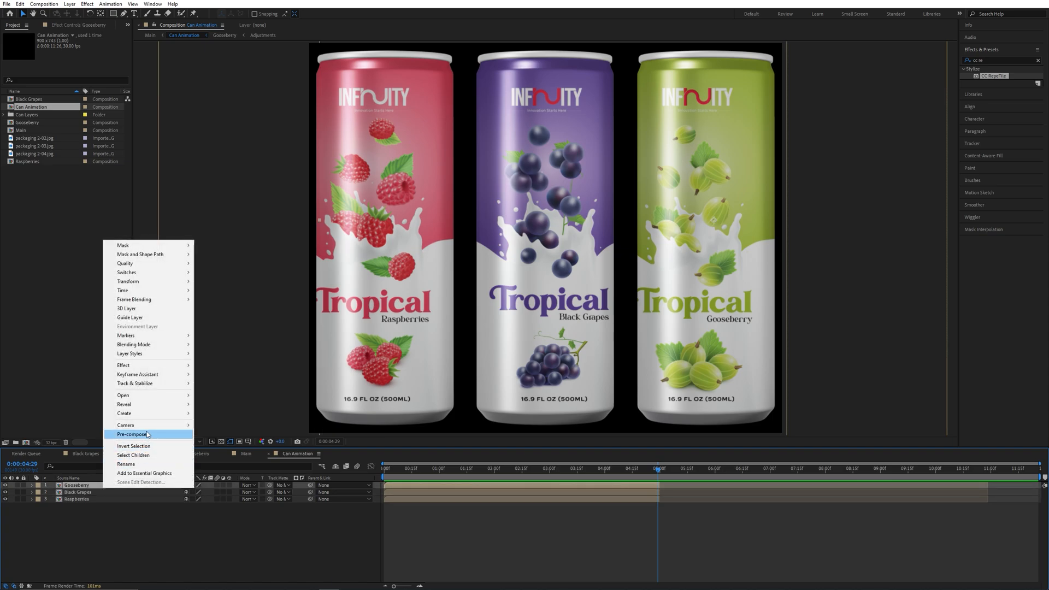
mouse_move(151, 292)
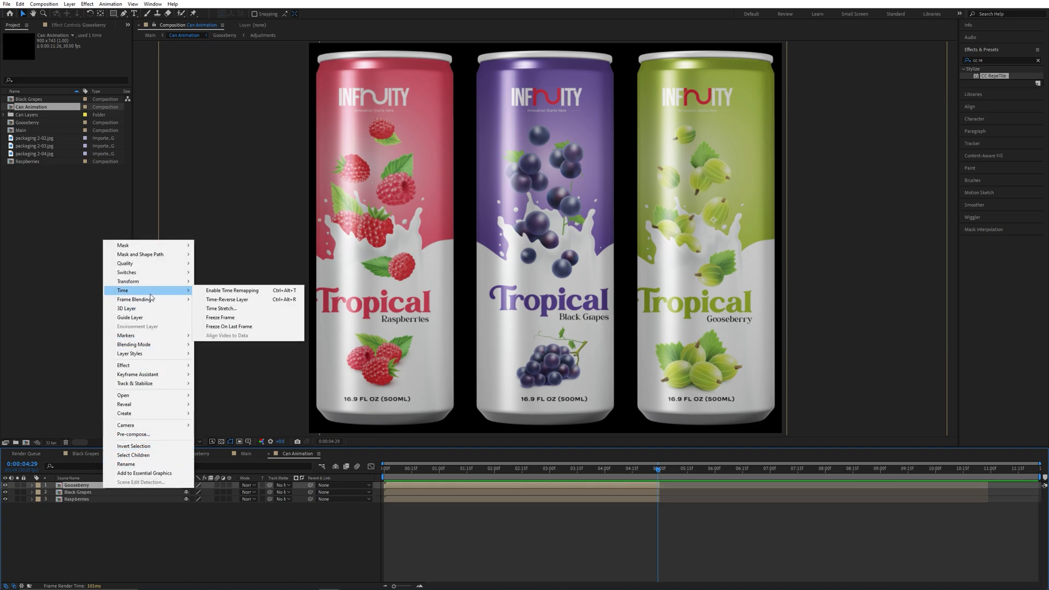
click(265, 292)
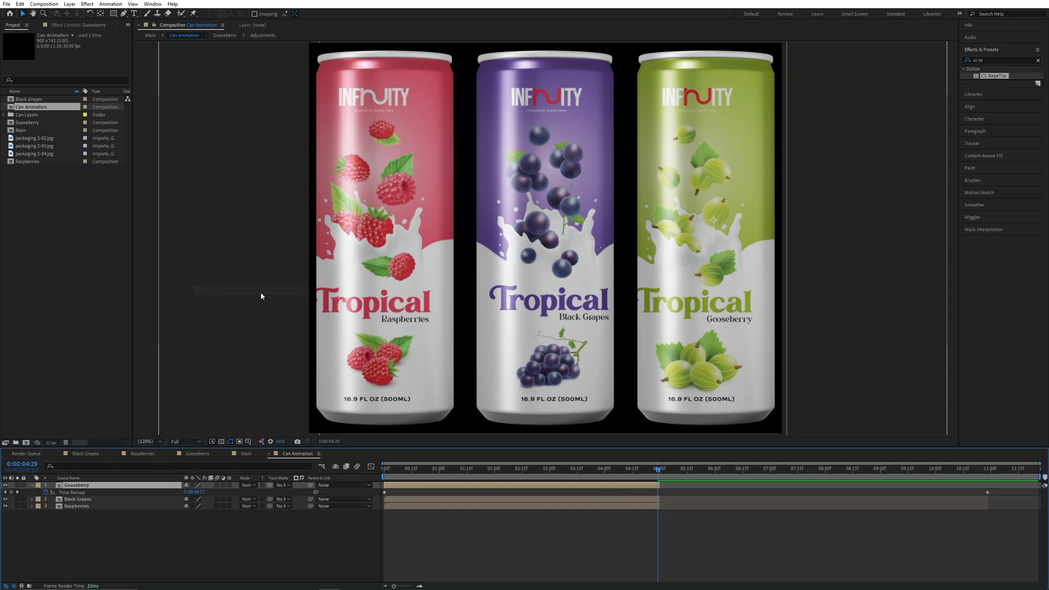
Add a Time Remap keyframe to Gooseberry at 0:00:04:29 and delete its original end keyframe.
drag(415, 471, 657, 497)
drag(656, 537, 657, 538)
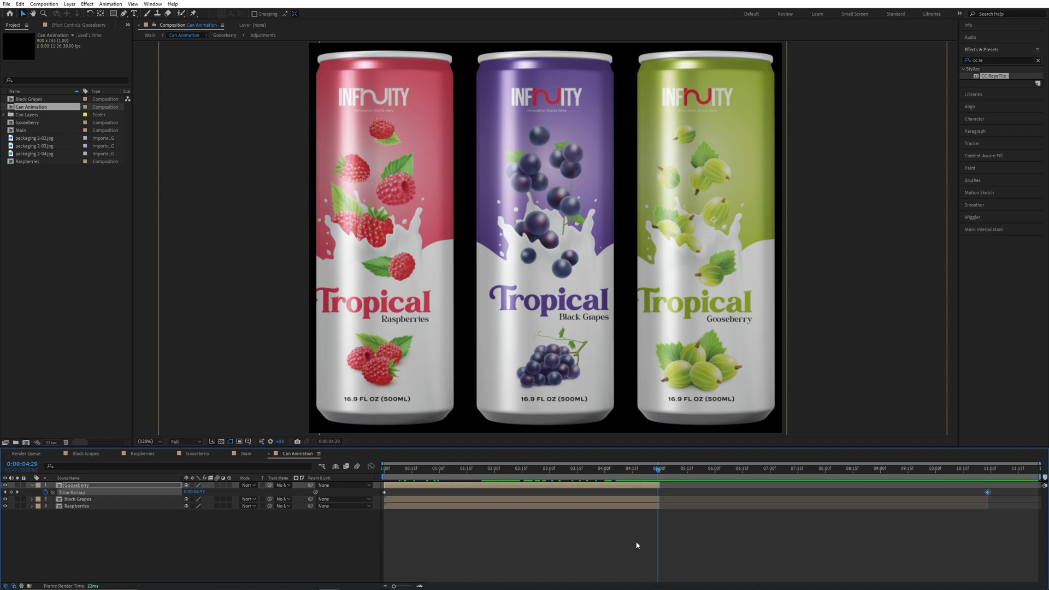
click(11, 492)
key(Delete)
Apply the expression loopOutDuration(type = "cycle", duration = 0) from the expression language presets to Gooseberry's Time Remap.
alt+click(46, 493)
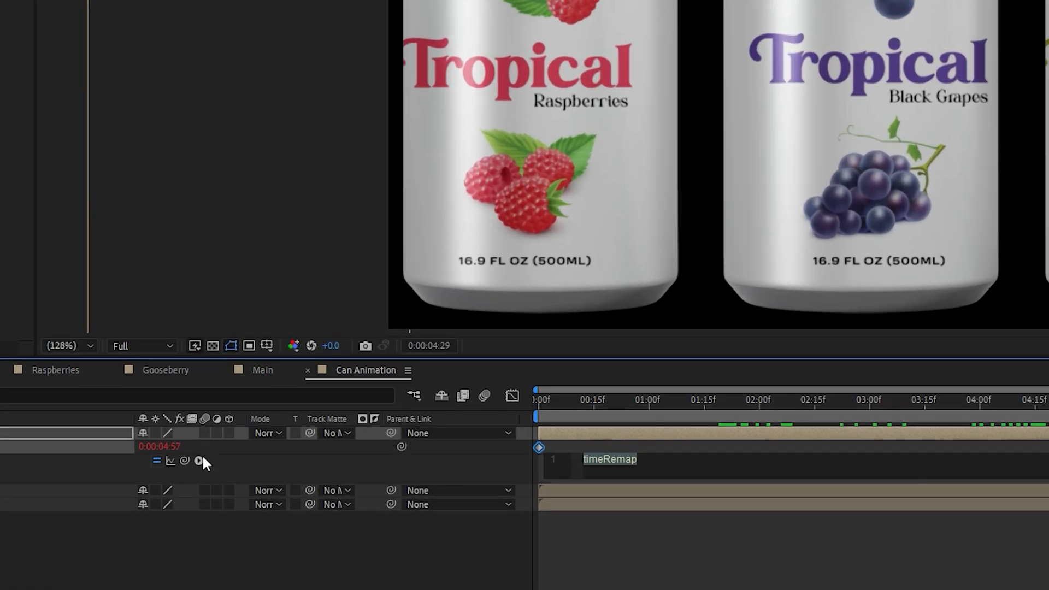
click(213, 499)
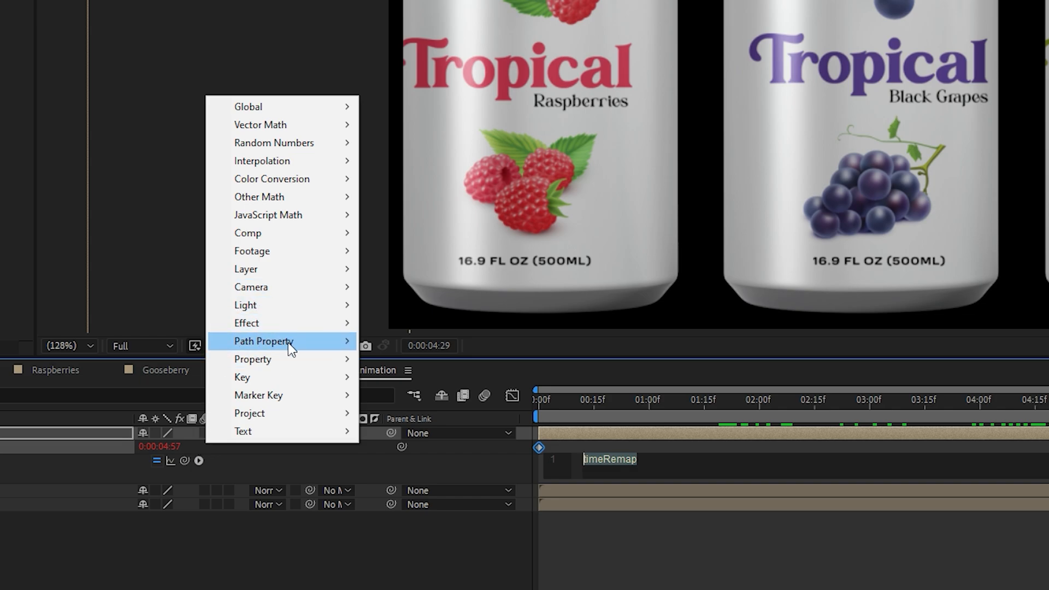
mouse_move(290, 357)
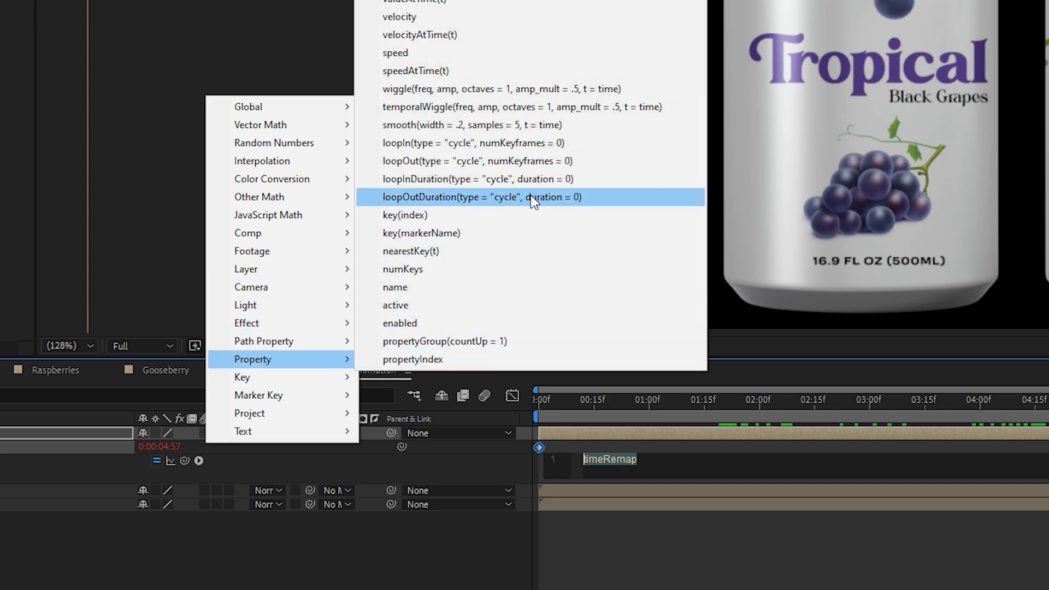
click(501, 208)
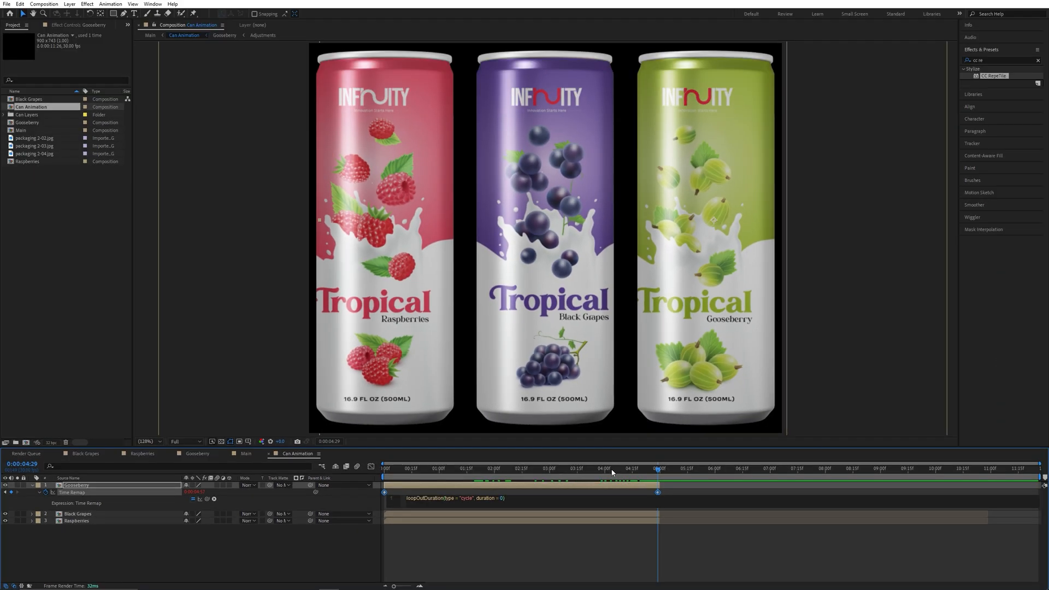
Extend the Gooseberry layer to the end of the composition and preview its looping rotation.
drag(612, 473, 640, 475)
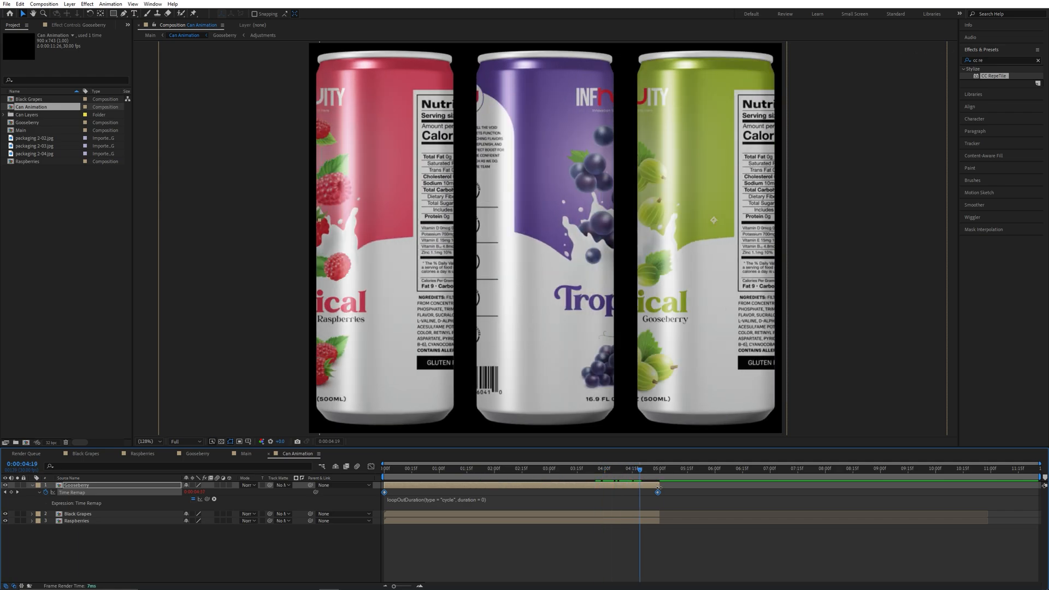
key(space)
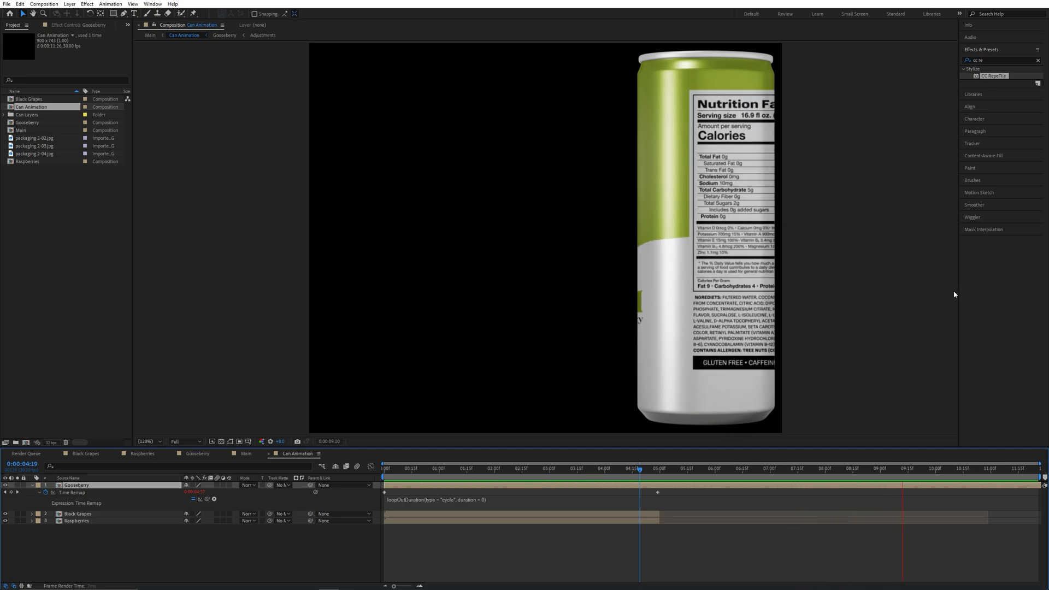
key(space)
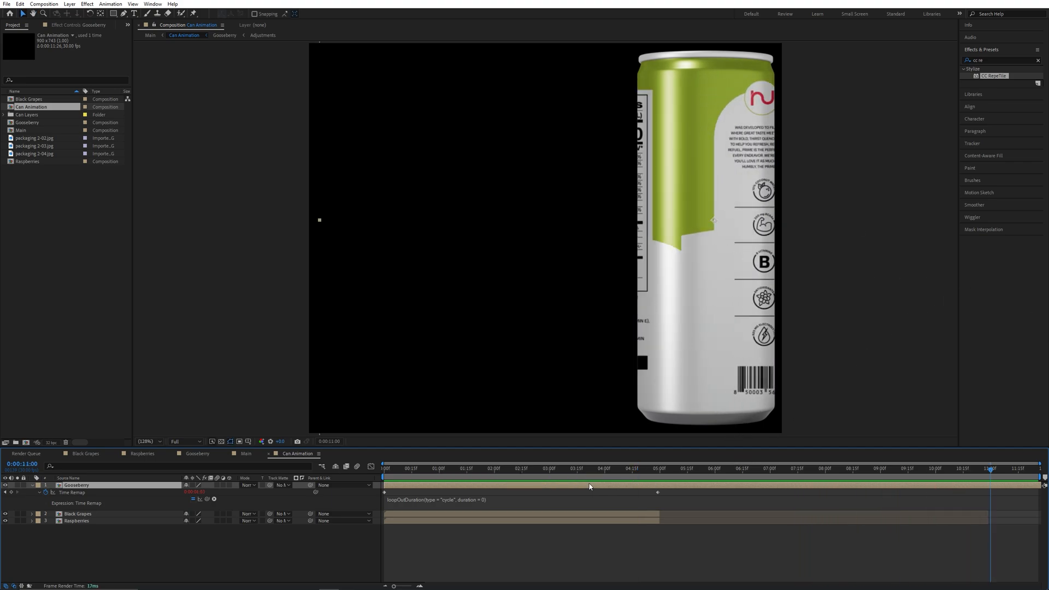
Return to 0:00:04:25 and enable time remapping on the Black Grapes layer.
click(650, 469)
click(89, 514)
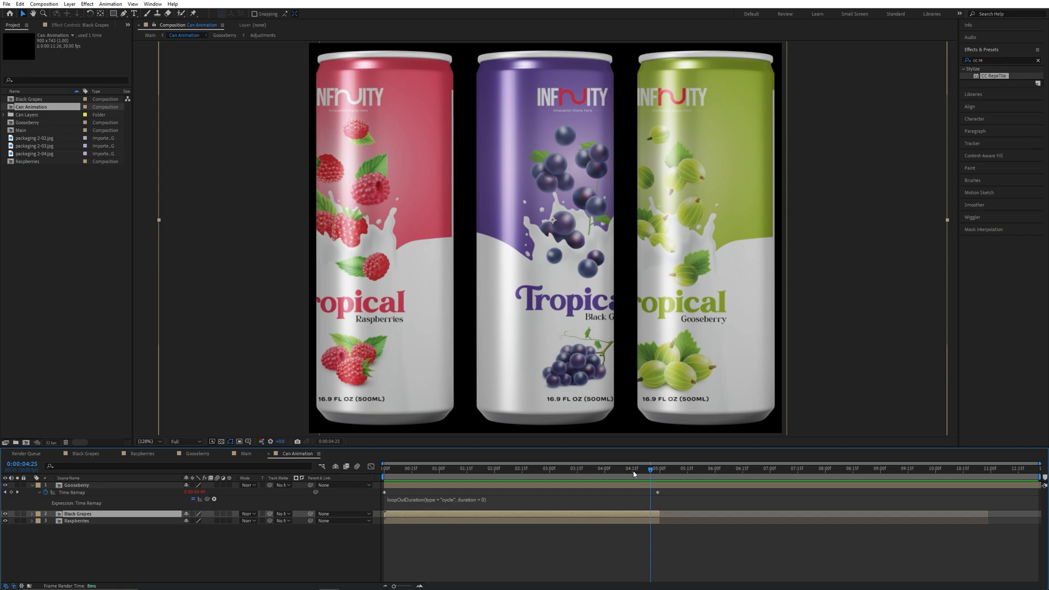
right_click(118, 518)
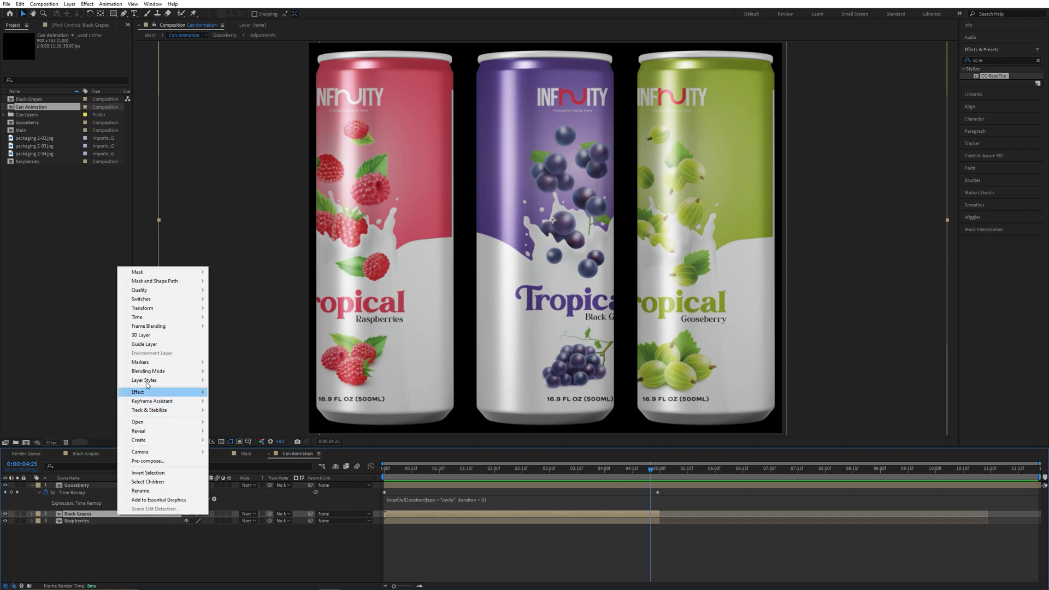
mouse_move(152, 321)
click(234, 326)
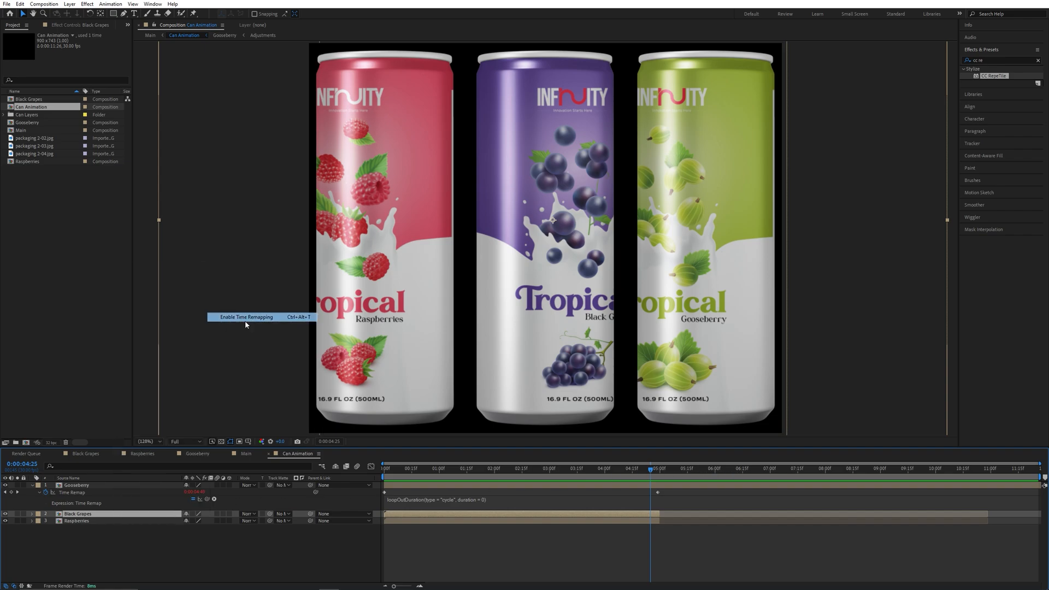
Add a Time Remap keyframe to Black Grapes at 0:00:04:29 and delete its original end keyframe.
click(660, 475)
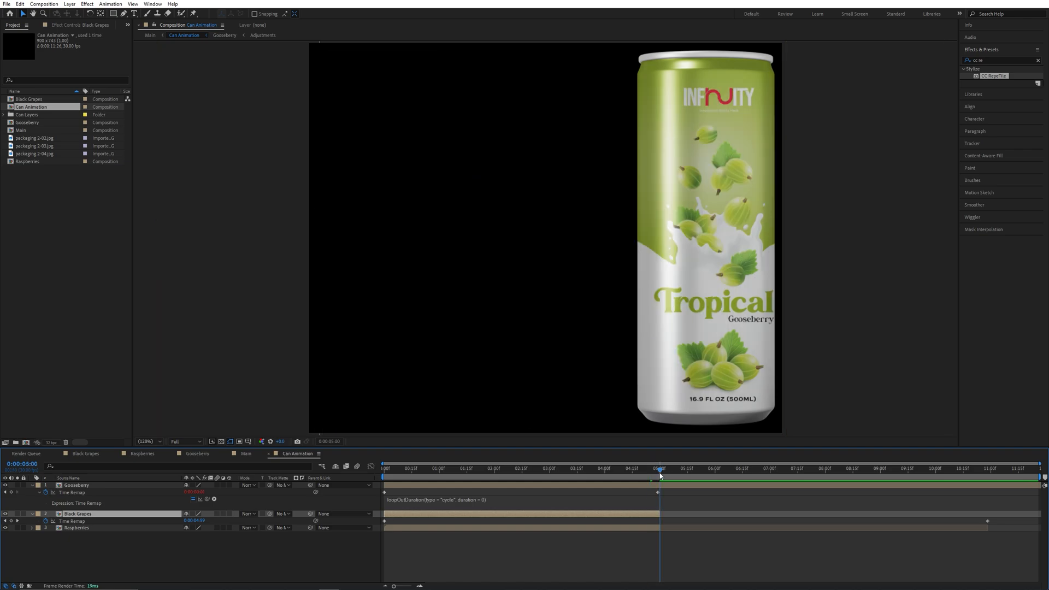
drag(659, 481, 659, 495)
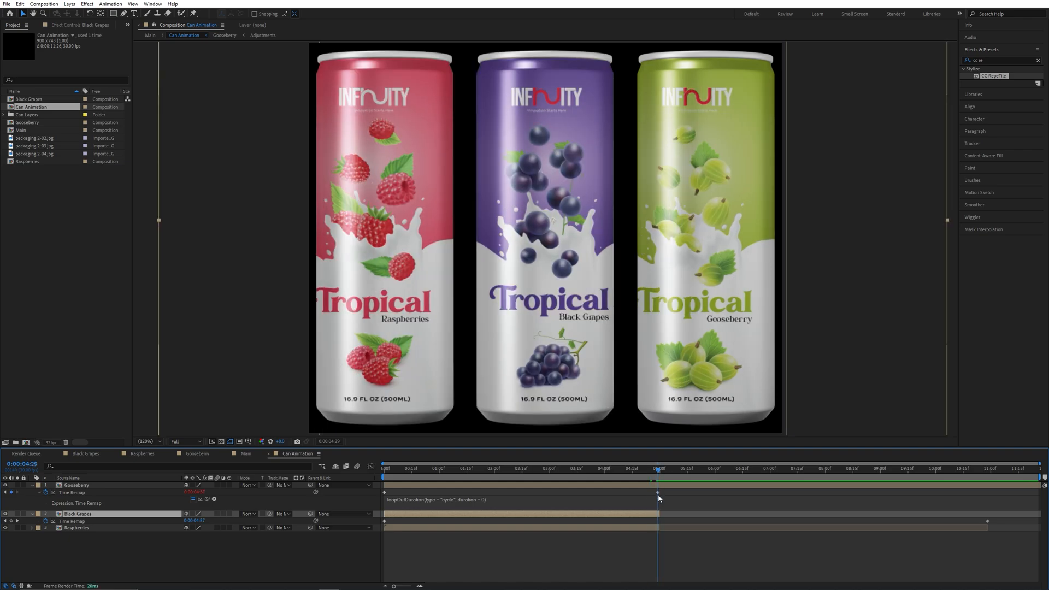
click(11, 521)
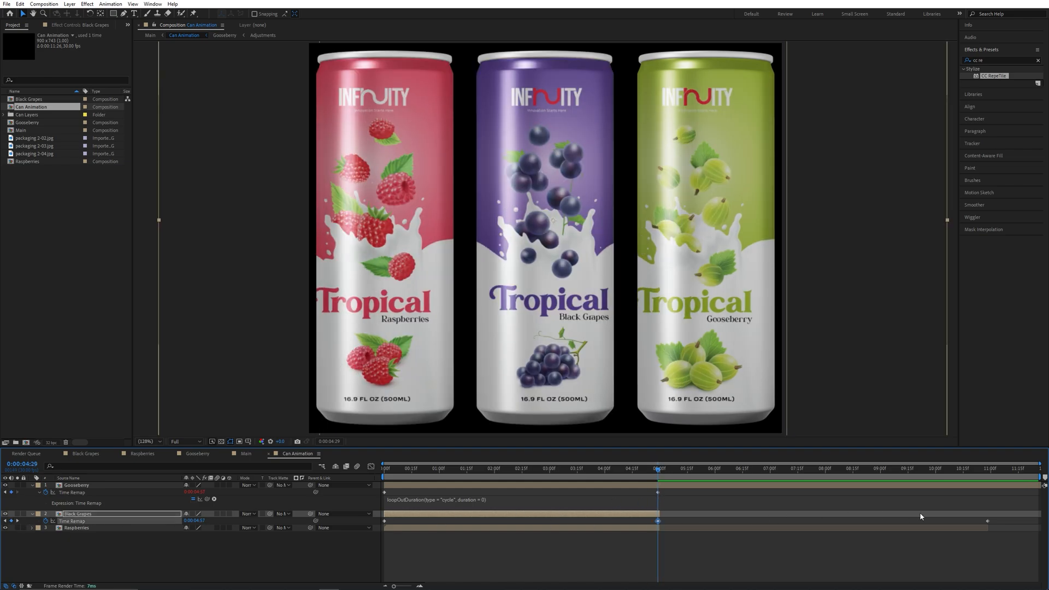
key(Delete)
click(987, 521)
key(Delete)
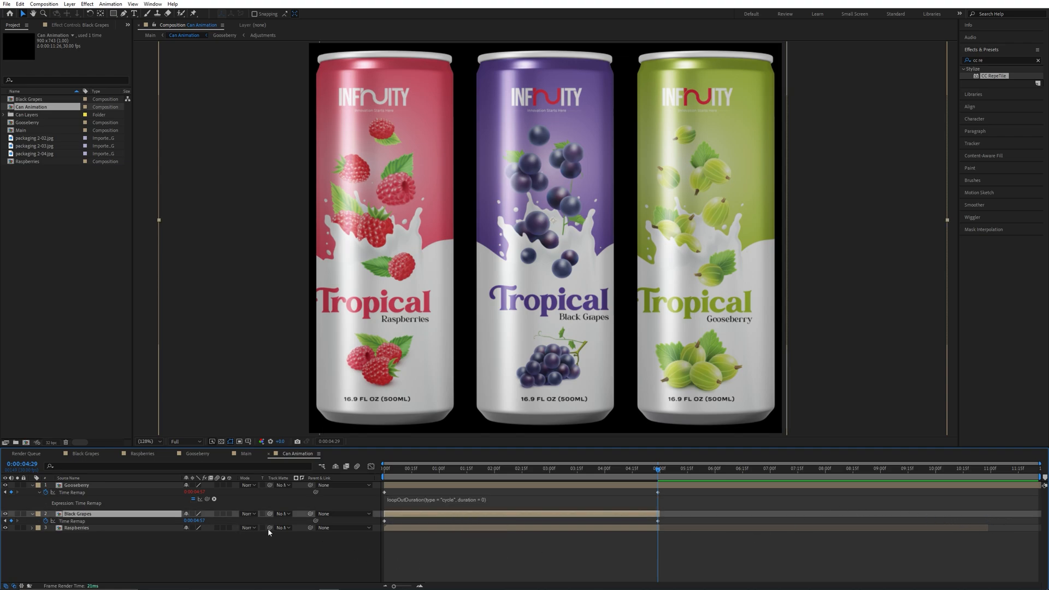
Loop Black Grapes' Time Remap with loopOutDuration(type = "cycle", duration = 0) and extend the layer to the end of the composition.
alt+click(45, 521)
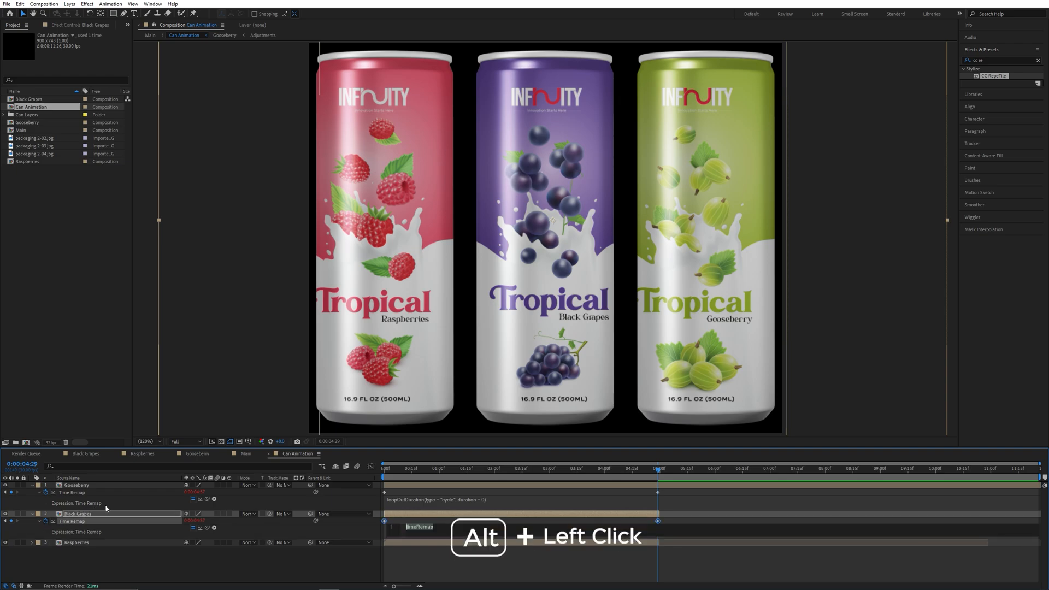
click(214, 528)
mouse_move(254, 474)
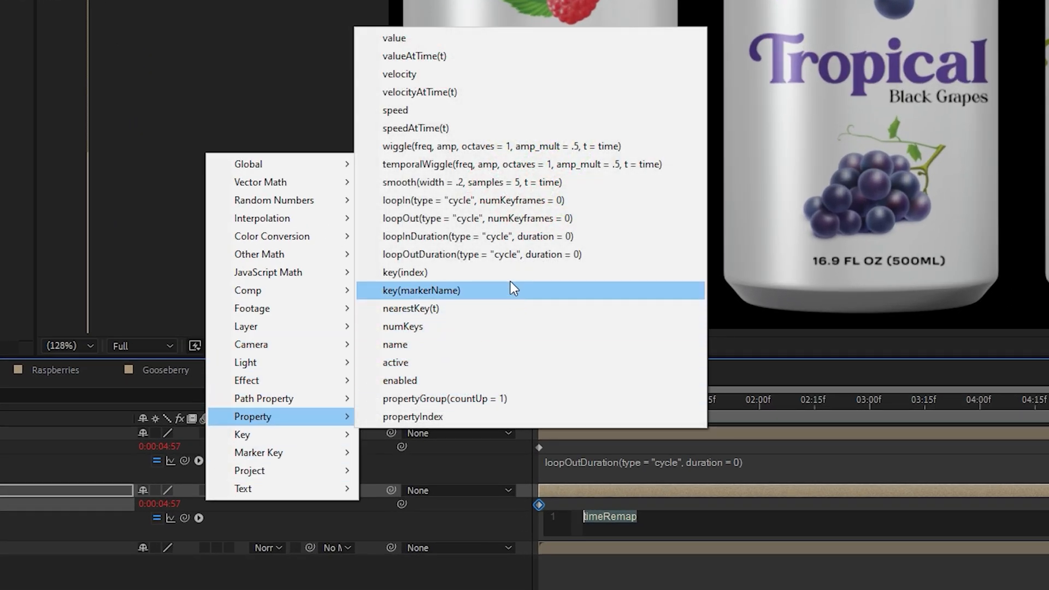
click(535, 255)
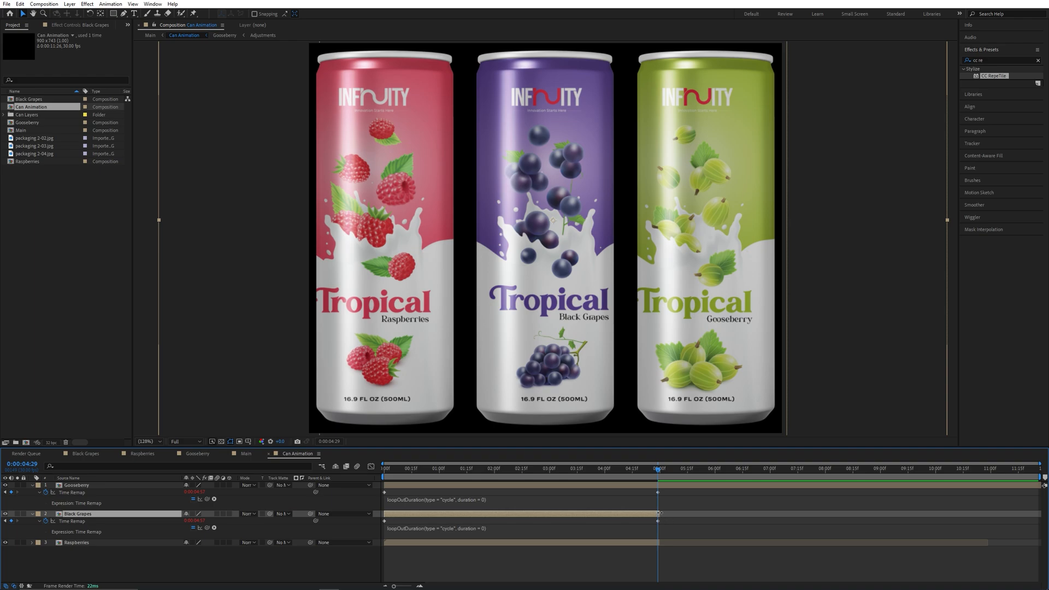
drag(659, 513, 1045, 514)
Step back to 0:00:04:25 and enable time remapping on the Raspberries layer.
click(424, 543)
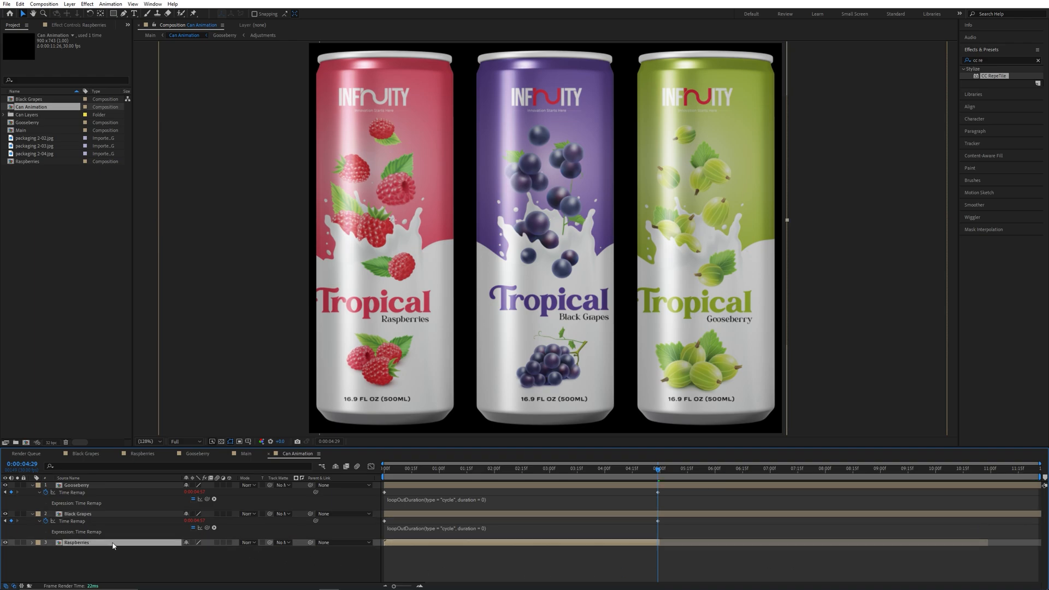
key(Page_Up)
key(Page_Up)
key(Page_Up)
key(Page_Up)
right_click(154, 543)
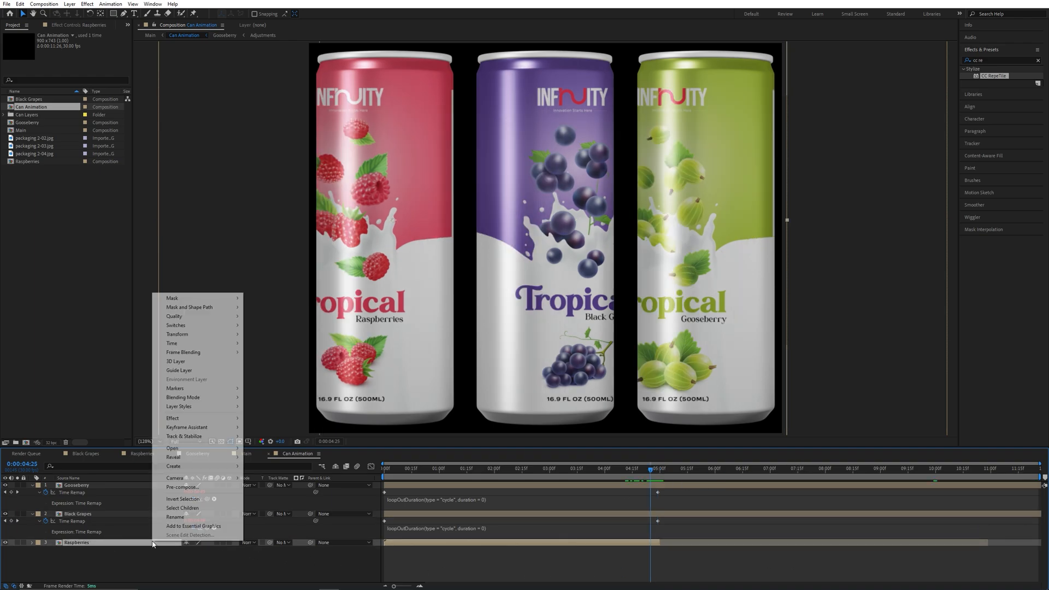
mouse_move(205, 344)
click(276, 344)
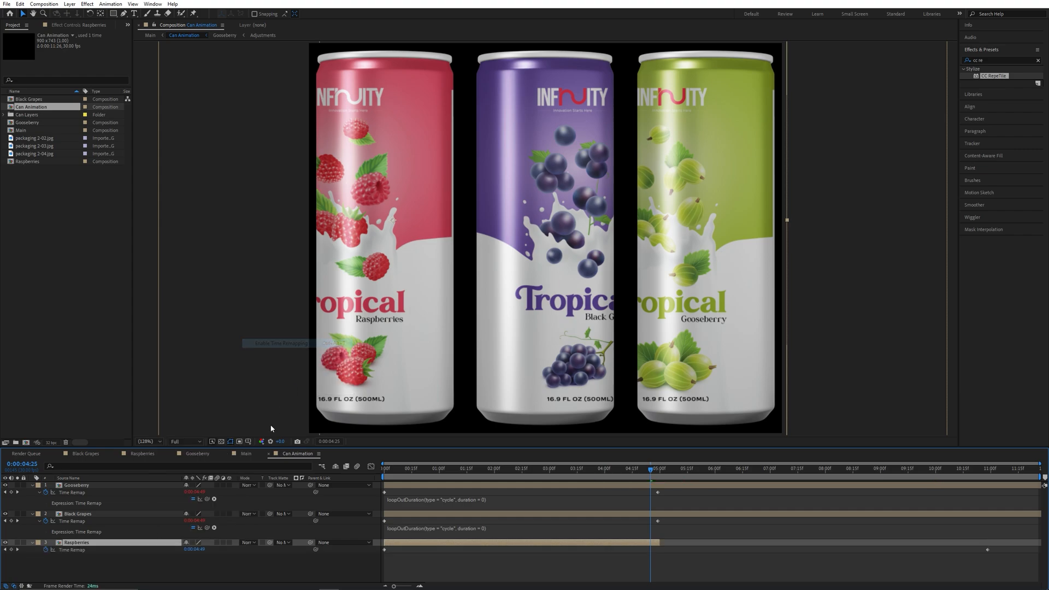
Add a Time Remap keyframe to Raspberries at 0:00:04:28 and delete its original end keyframe.
click(656, 470)
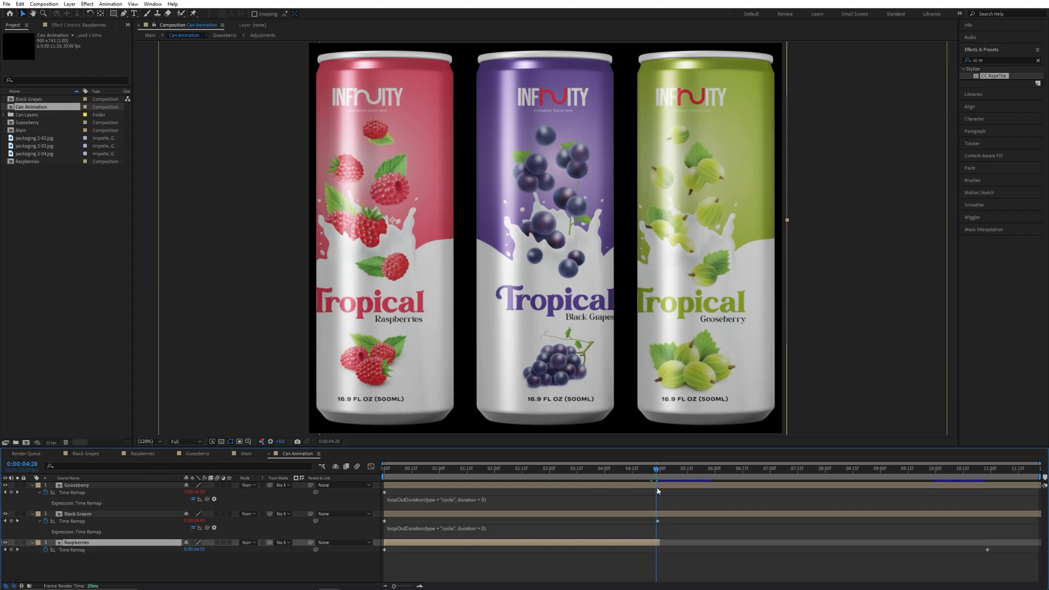
key(Page_Down)
key(Page_Down)
key(Page_Up)
key(Page_Up)
click(11, 550)
drag(966, 533, 1000, 563)
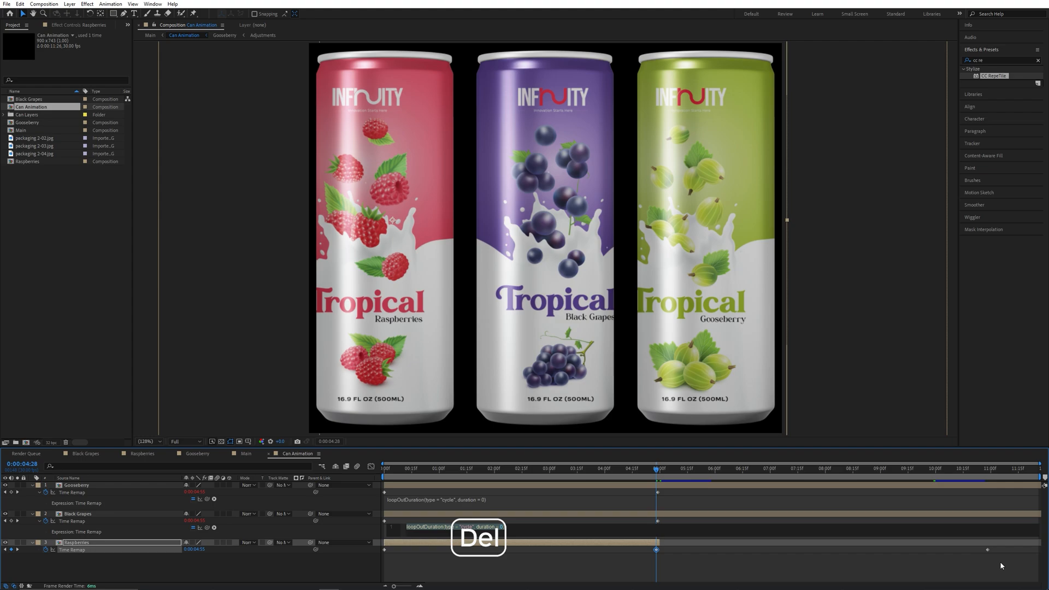
key(Delete)
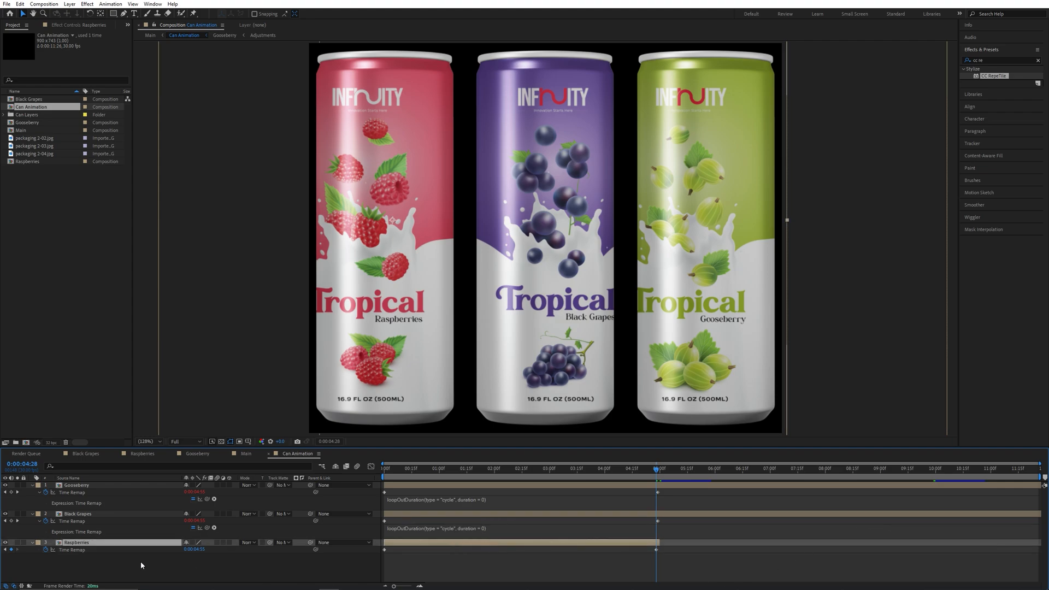
Loop Raspberries' Time Remap with loopOutDuration(type = "cycle", duration = 0) and extend the layer to the end of the composition.
alt+click(46, 549)
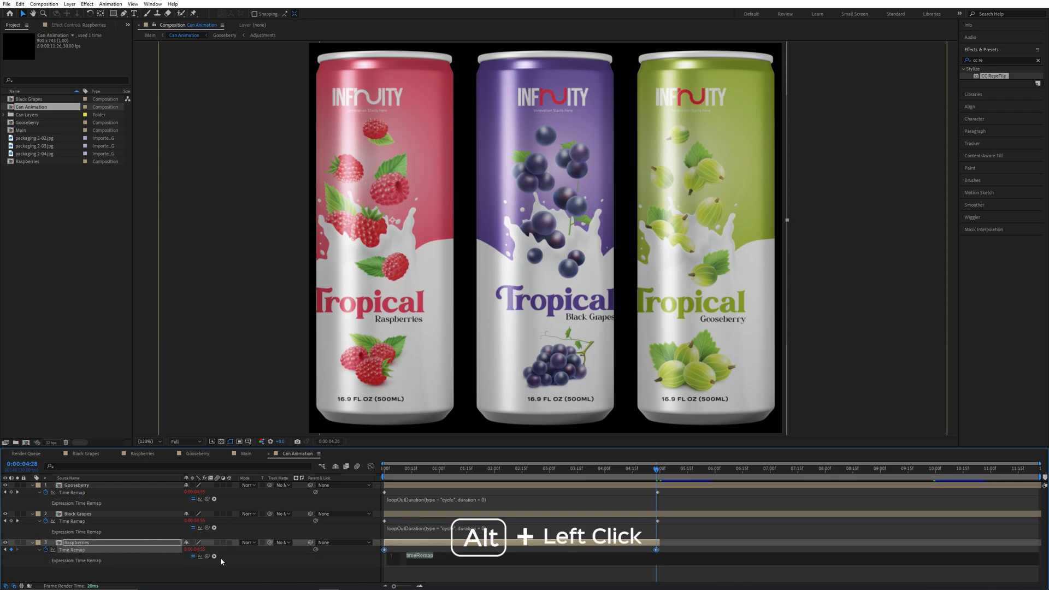
click(215, 556)
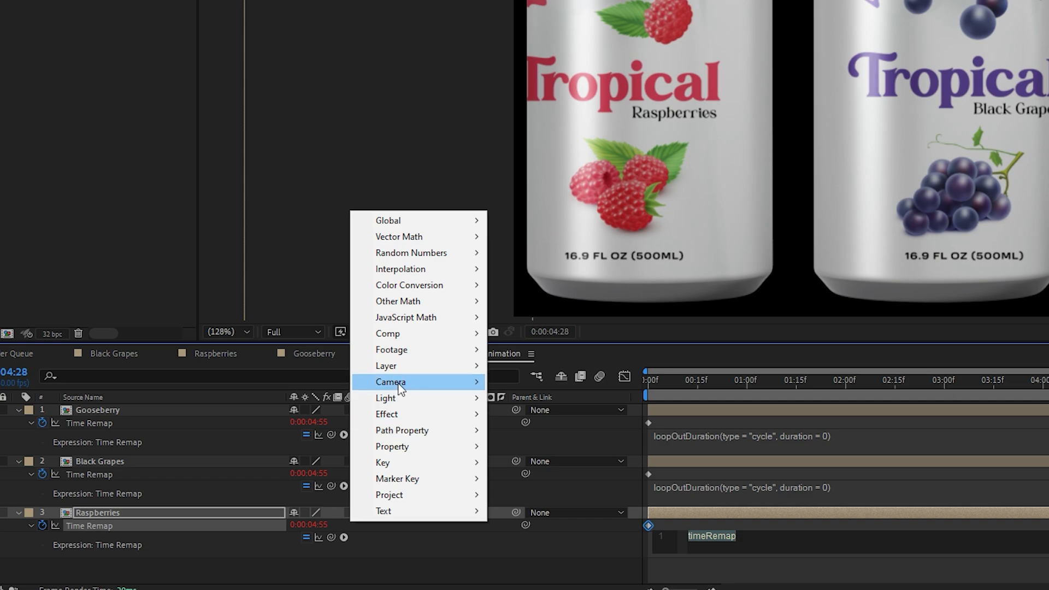
mouse_move(407, 358)
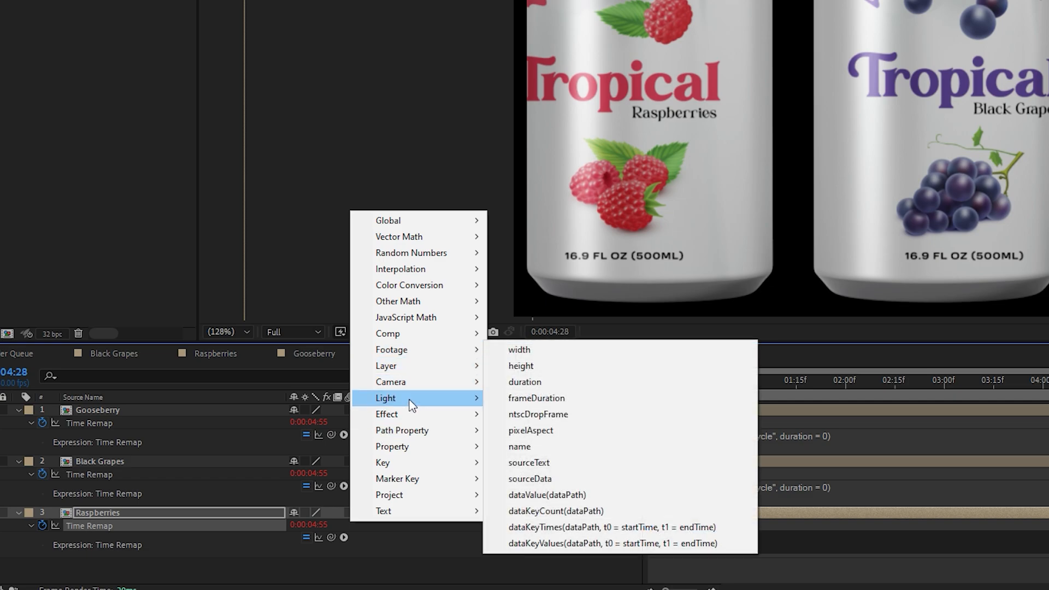
mouse_move(411, 446)
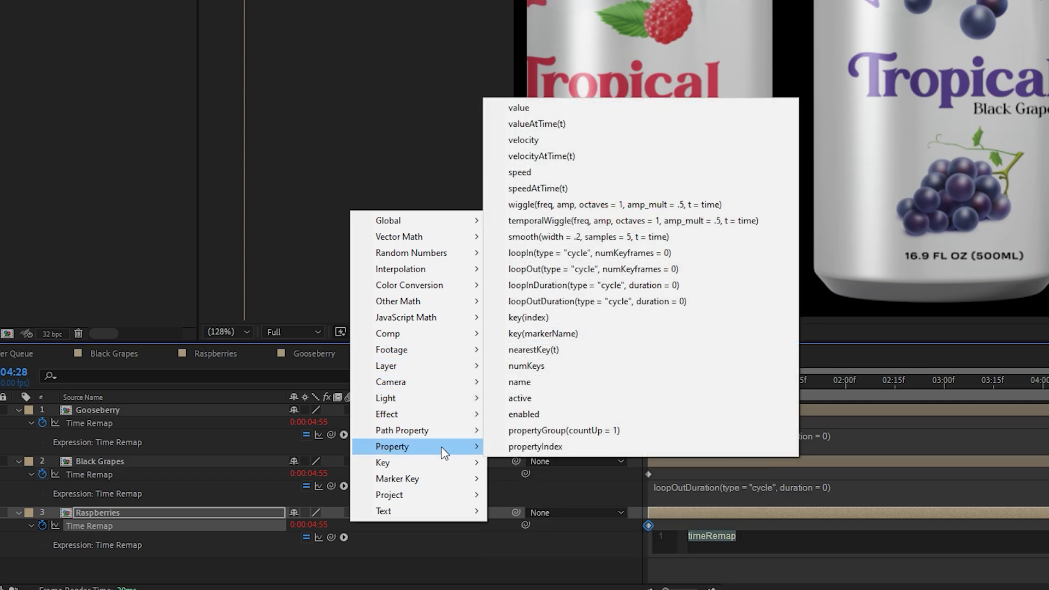
click(659, 302)
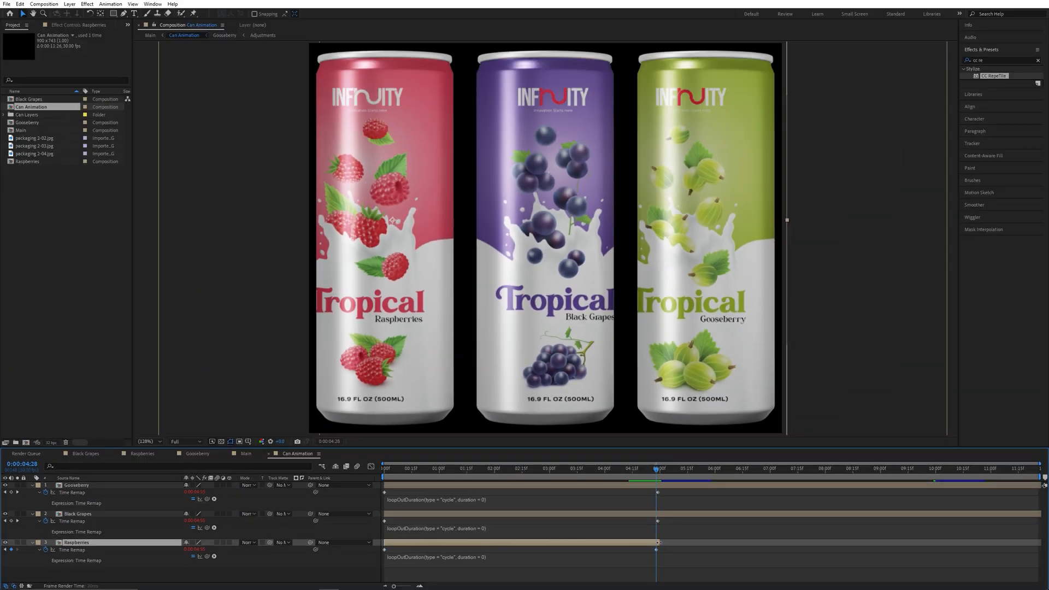
Collapse the properties of all three can layers and preview the looping rotation.
key(ctrl+a)
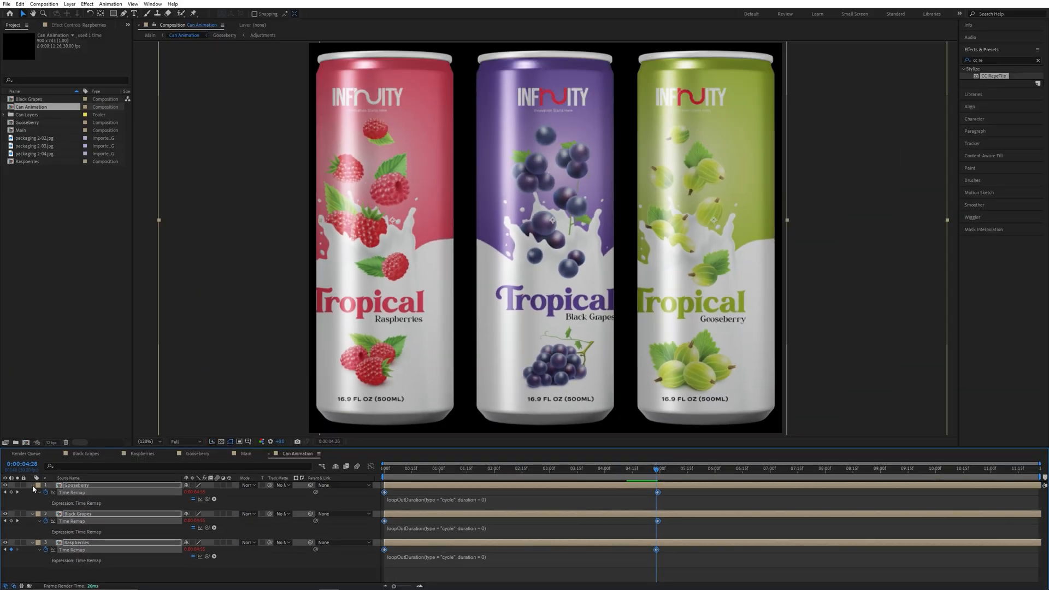
click(32, 486)
click(110, 538)
click(465, 469)
key(space)
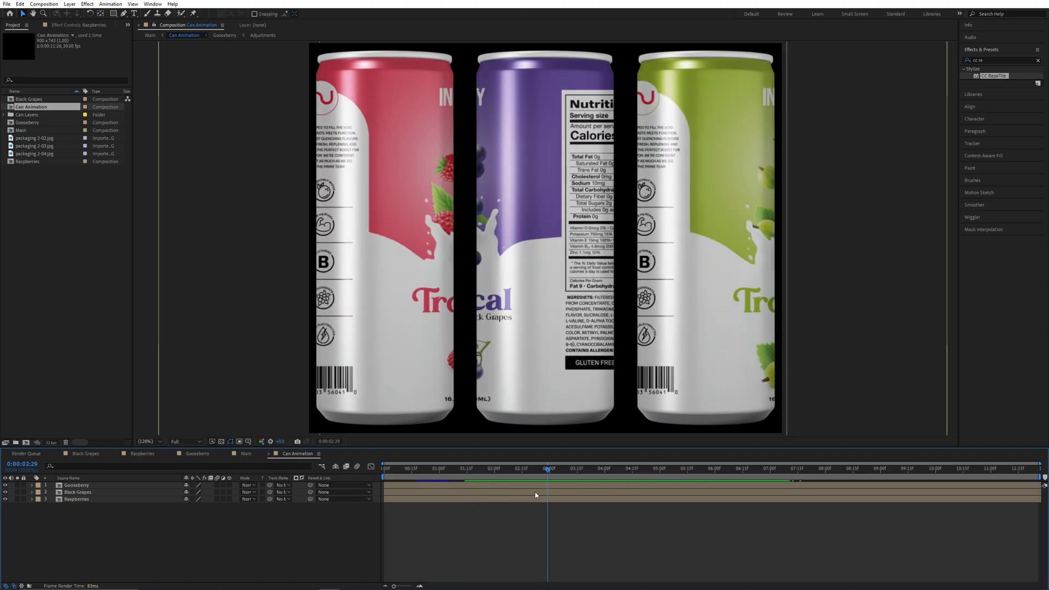
Shift the Gooseberry and Raspberries layers earlier in time by different amounts to stagger their rotations, and play back the result.
click(540, 485)
drag(573, 486, 480, 486)
drag(440, 499, 394, 499)
drag(394, 470, 373, 486)
key(space)
click(401, 470)
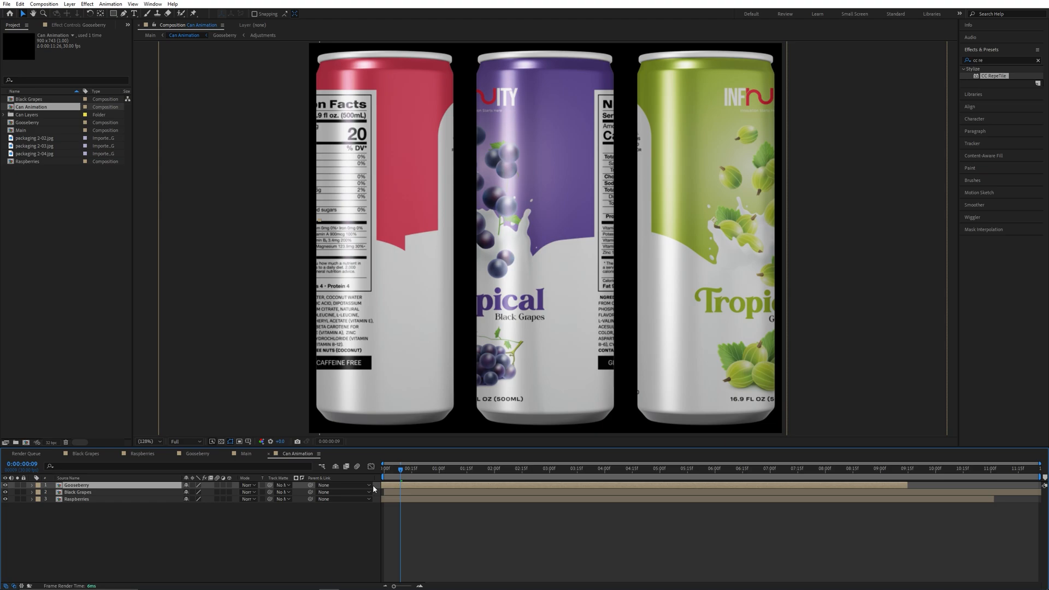
Undo the last Gooseberry shift, start Black Grapes earlier, and readjust the time offsets of Gooseberry and Raspberries.
key(ctrl+z)
drag(443, 492, 395, 493)
drag(401, 470, 363, 472)
key(space)
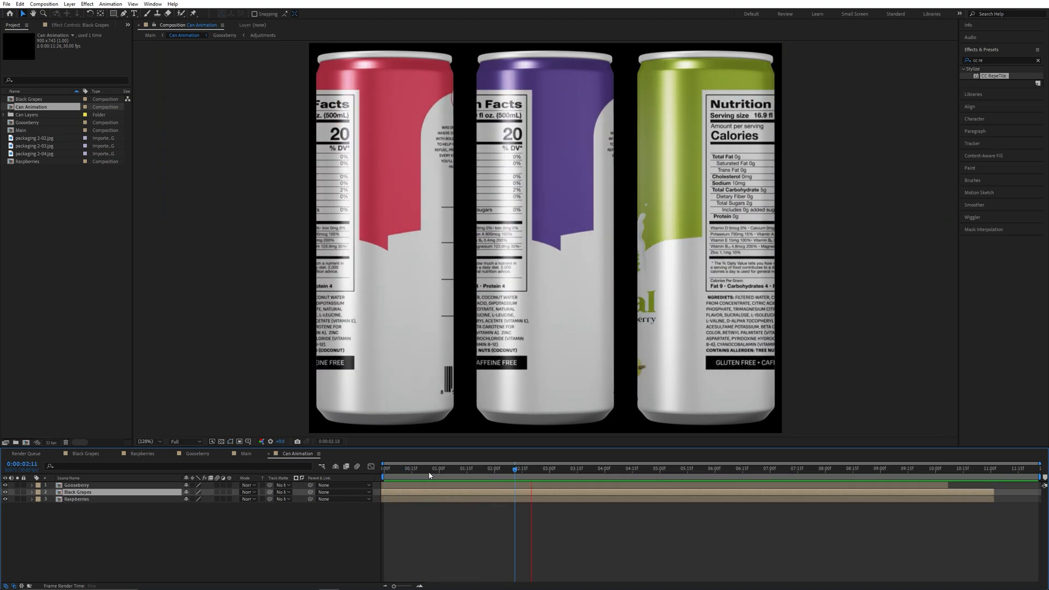
drag(467, 485, 435, 499)
click(839, 484)
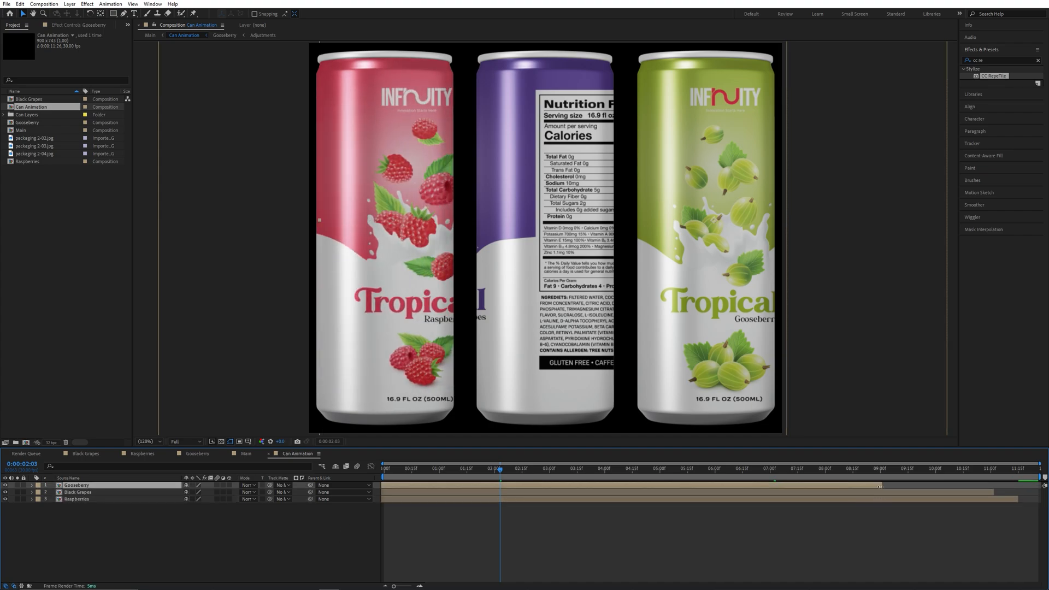
Extend all three shifted can layers to the end of the composition and preview the staggered rotation from the start.
drag(880, 487, 1042, 500)
drag(464, 471, 311, 476)
key(space)
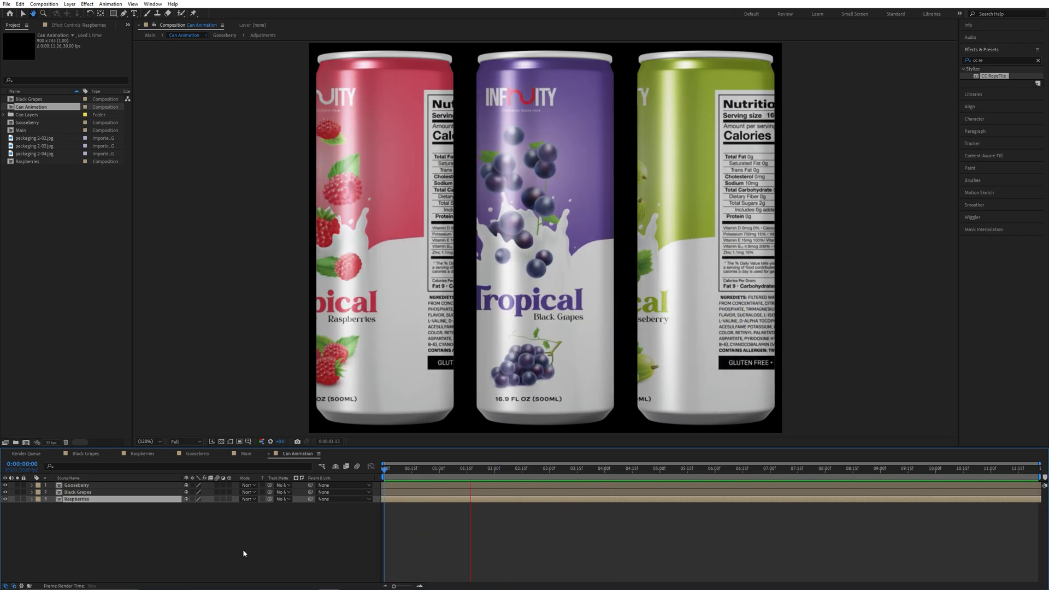
click(244, 553)
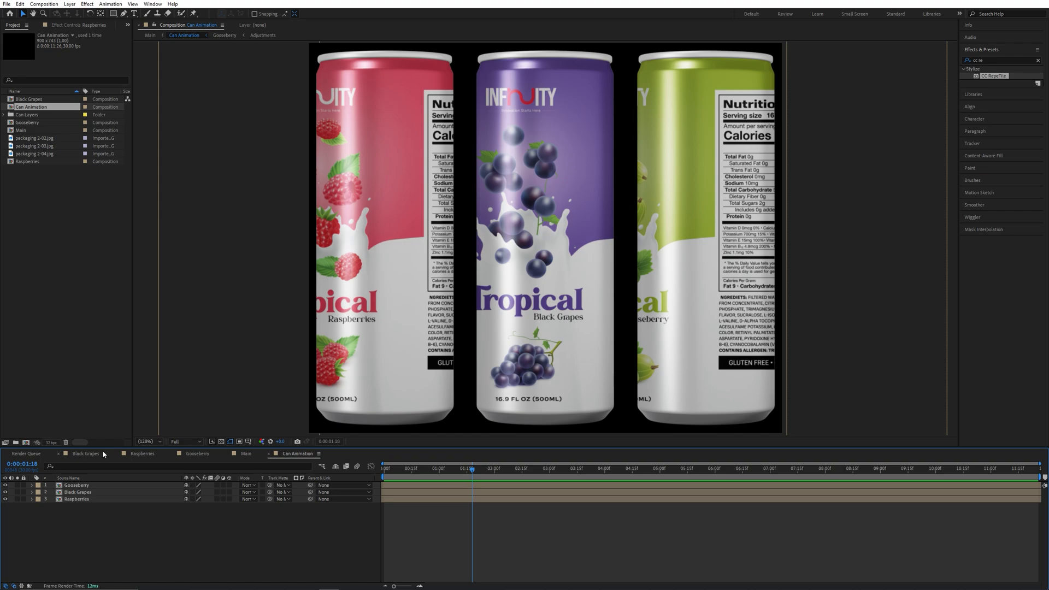
Add a full-frame rectangle shape layer to the Main composition and place it beneath the Can Animation layer.
click(246, 454)
key(Home)
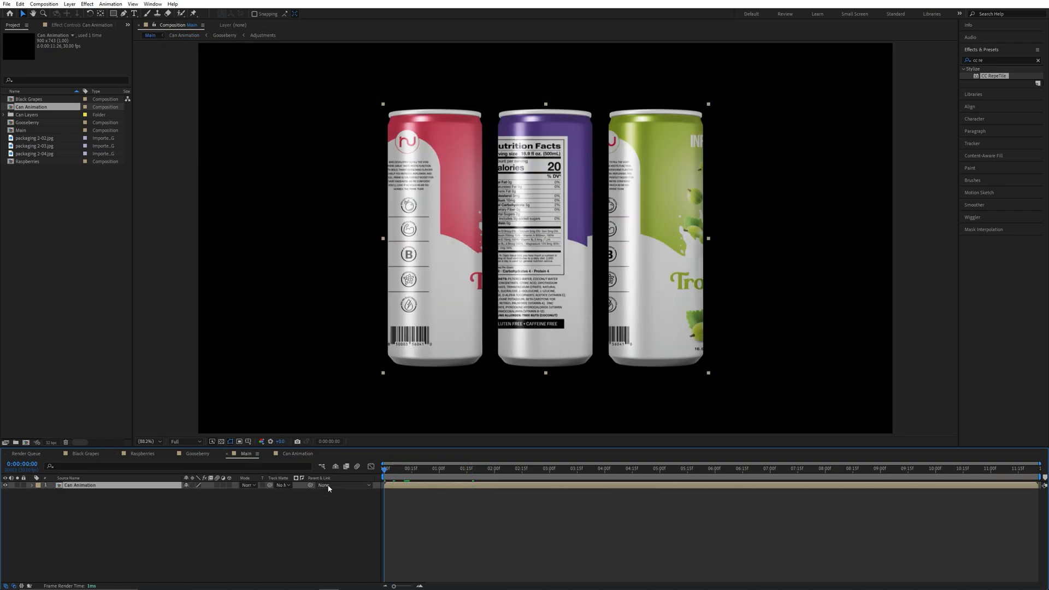
click(83, 505)
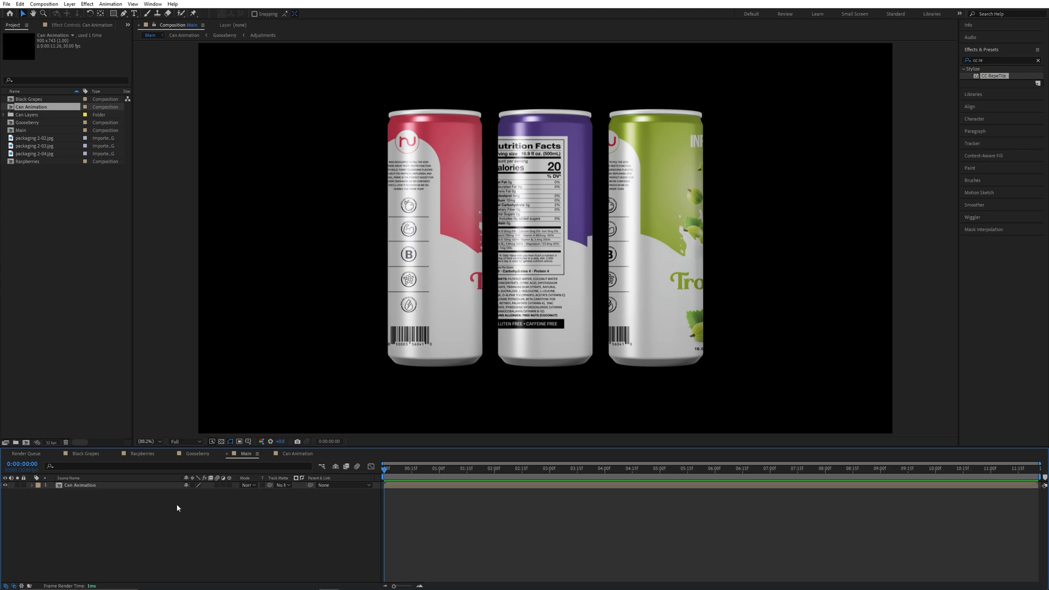
double_click(113, 14)
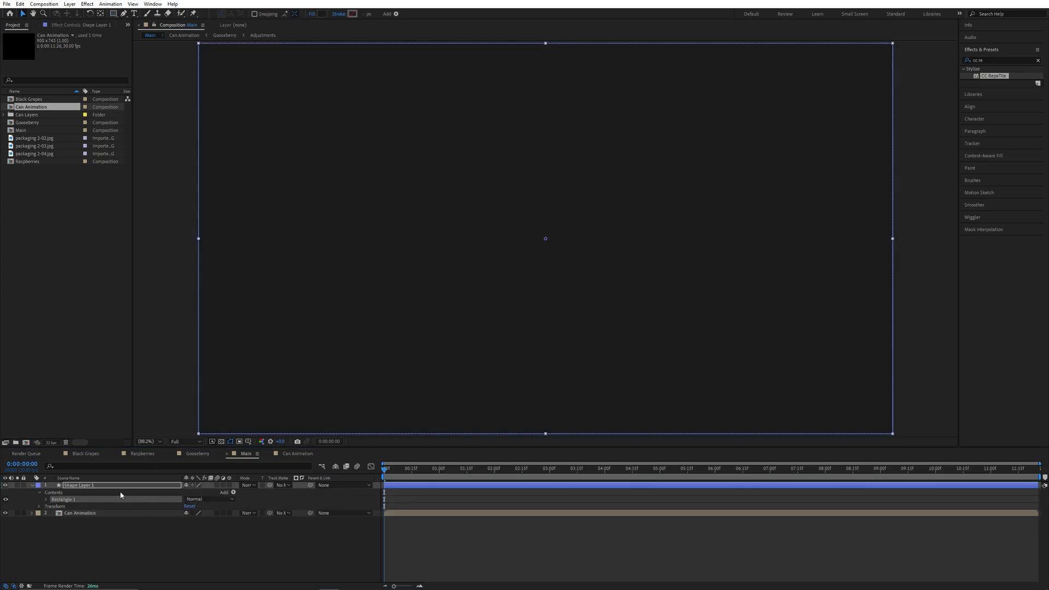
click(124, 486)
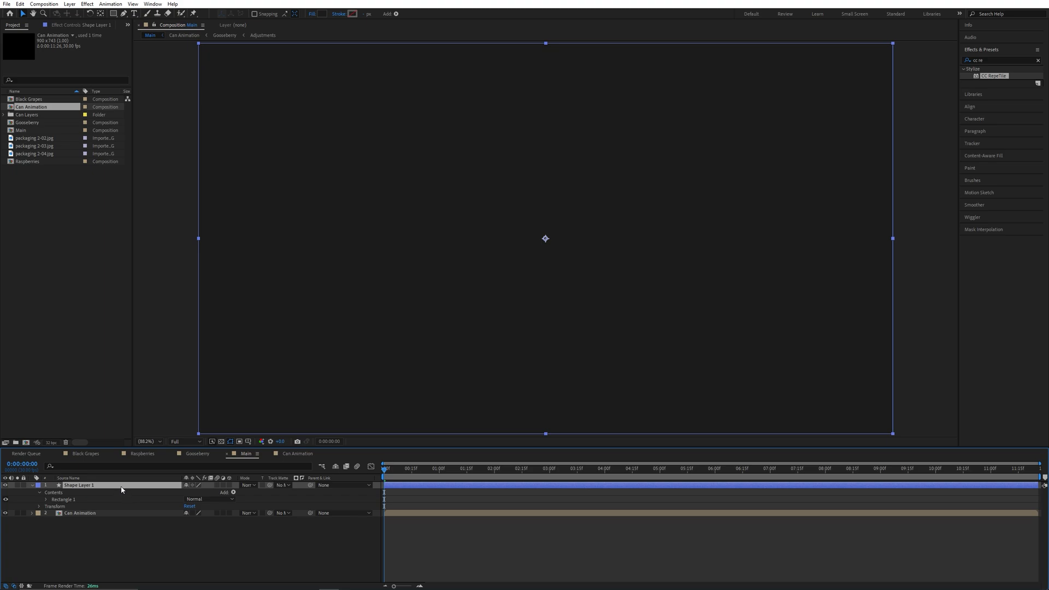
drag(121, 488, 129, 514)
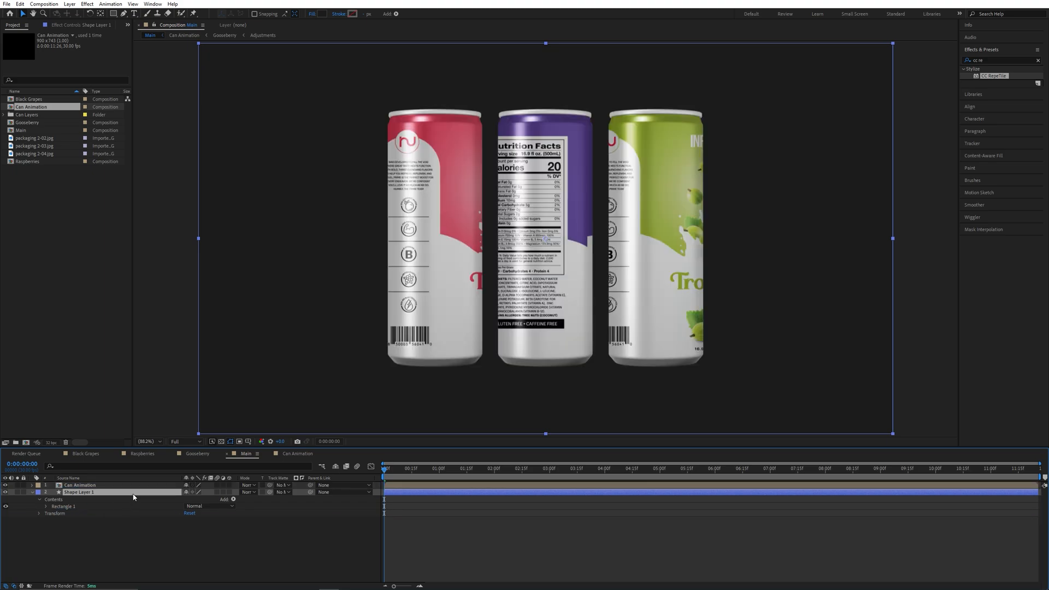
Rename the rectangle shape layer as background.
key(Return)
text(back)
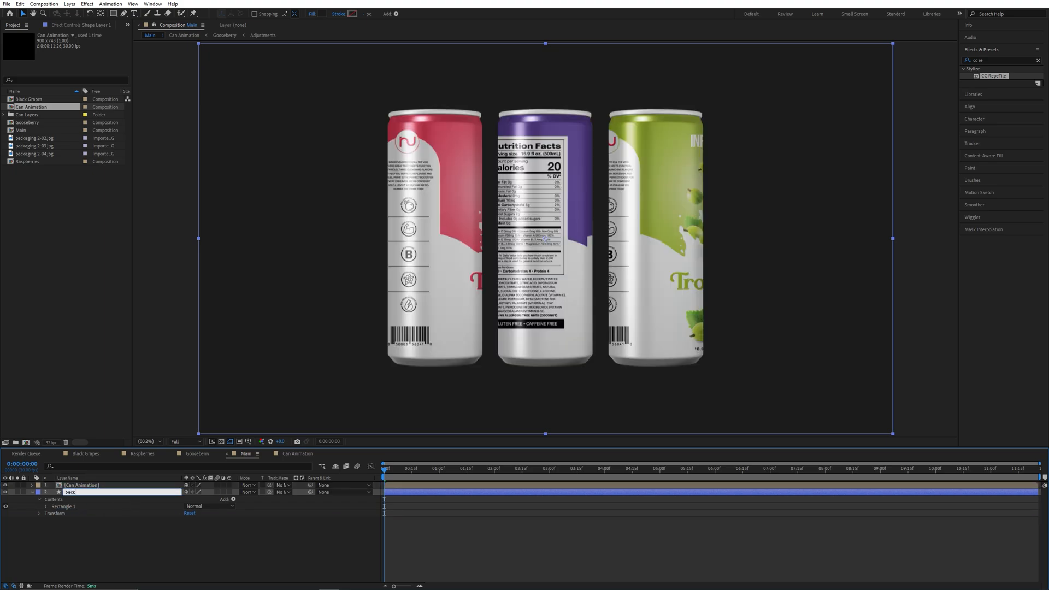
text(ground)
key(Return)
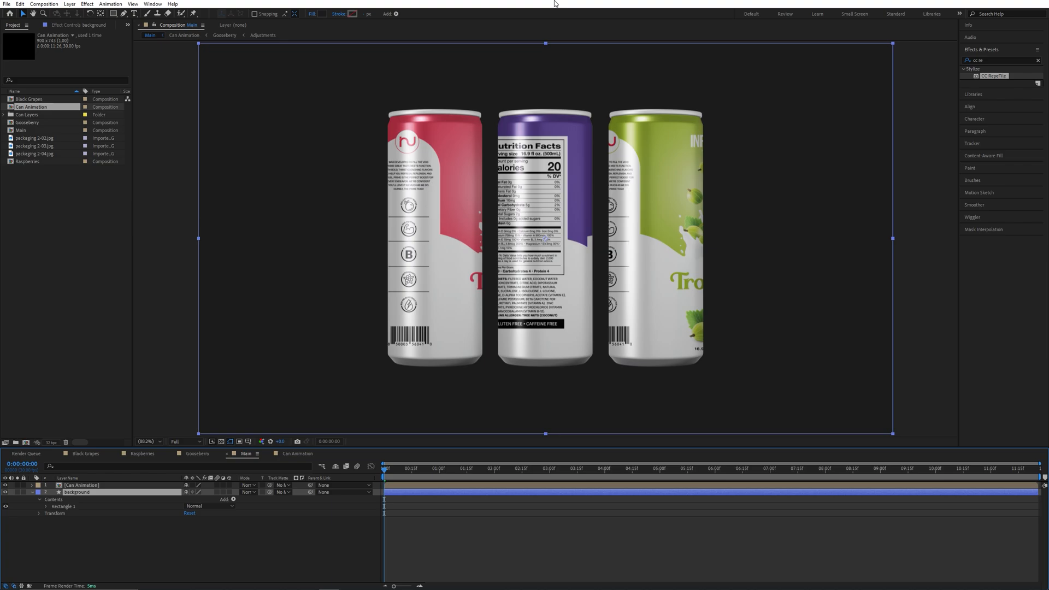
Set the background's fill colour to 101010, then collapse and lock the layer.
click(321, 14)
click(157, 326)
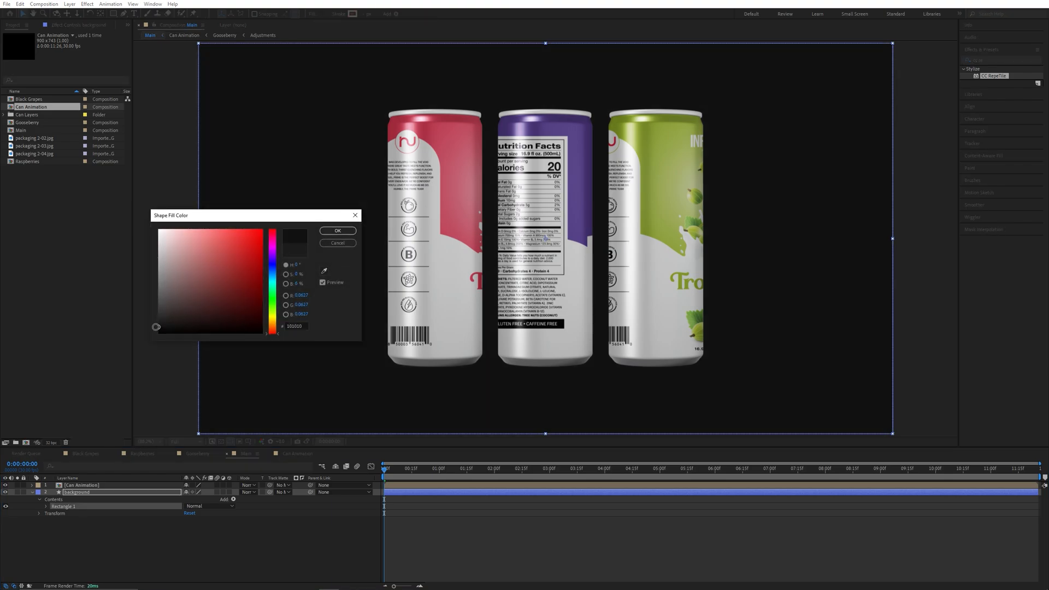
click(338, 230)
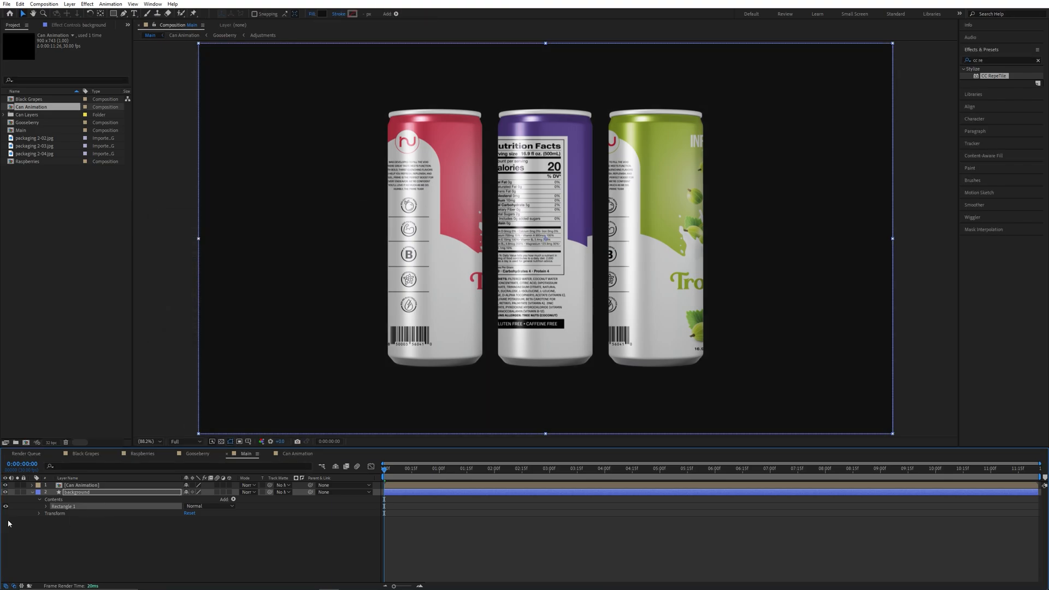
click(42, 501)
click(24, 492)
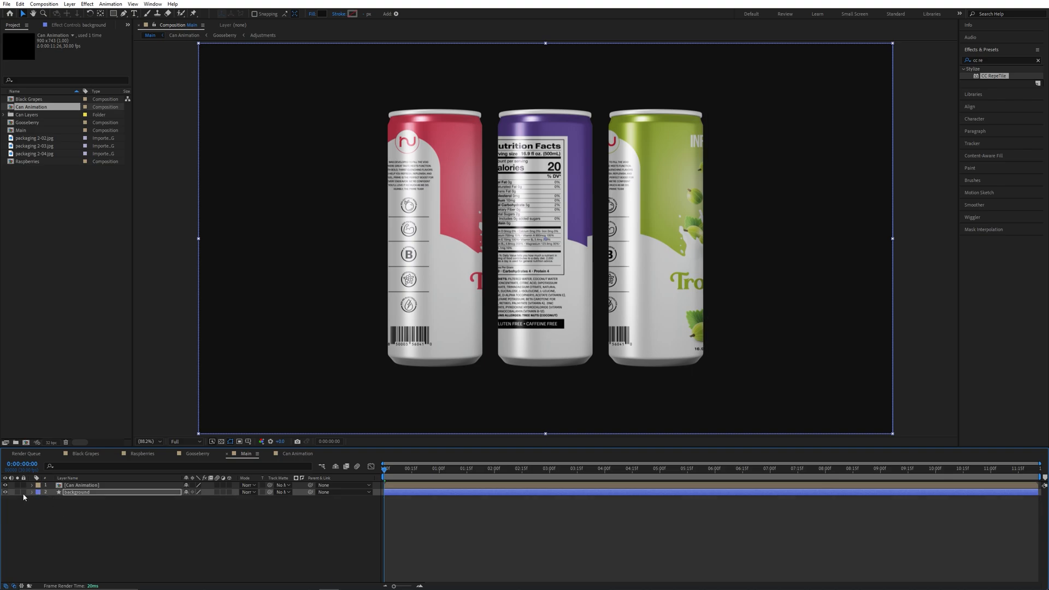
Apply the Drop Shadow effect to the Can Animation layer.
click(492, 208)
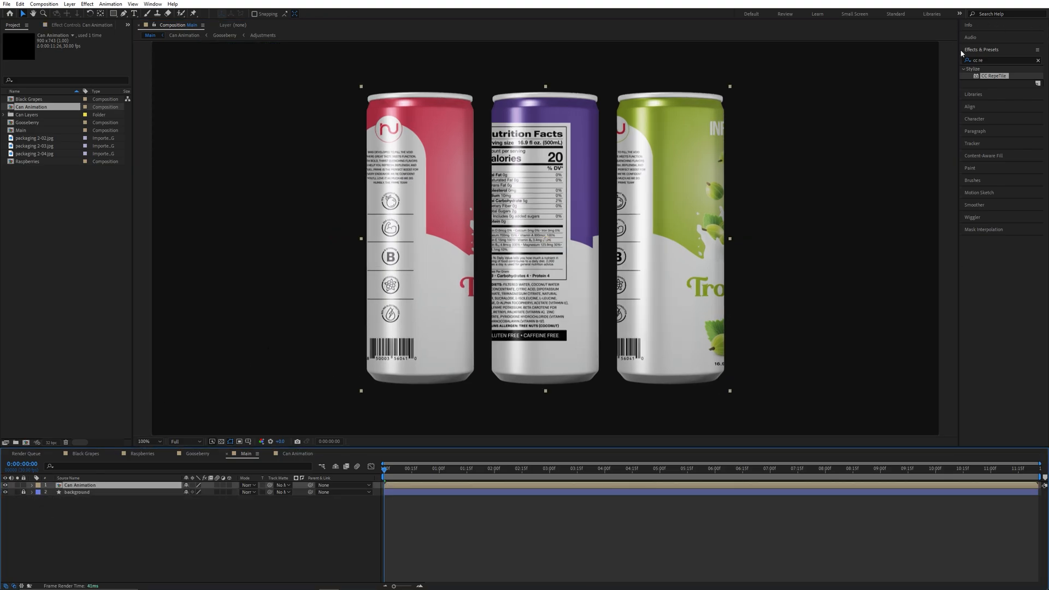
click(989, 59)
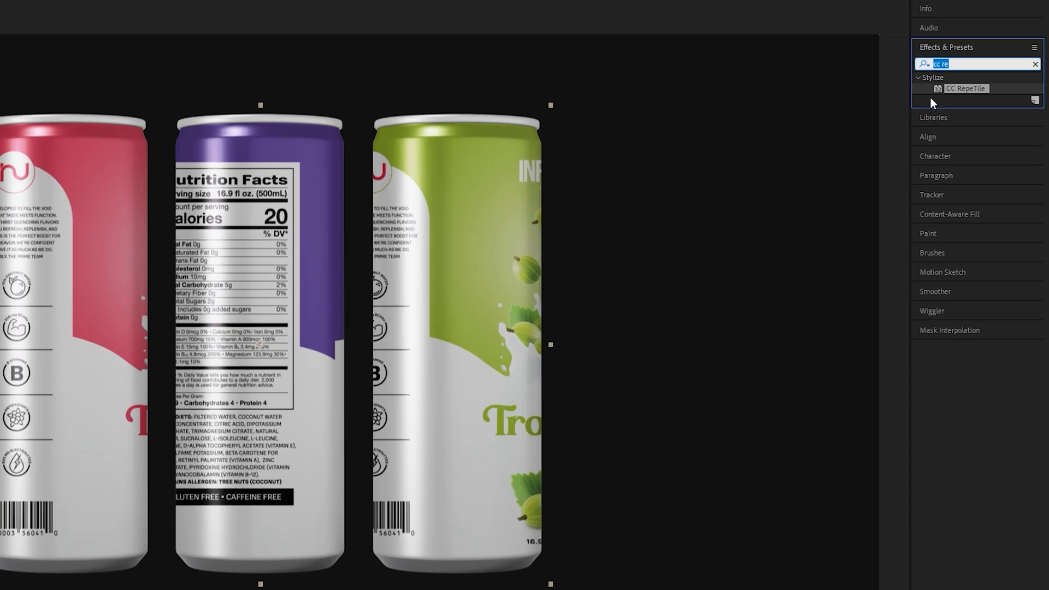
text(drop sha)
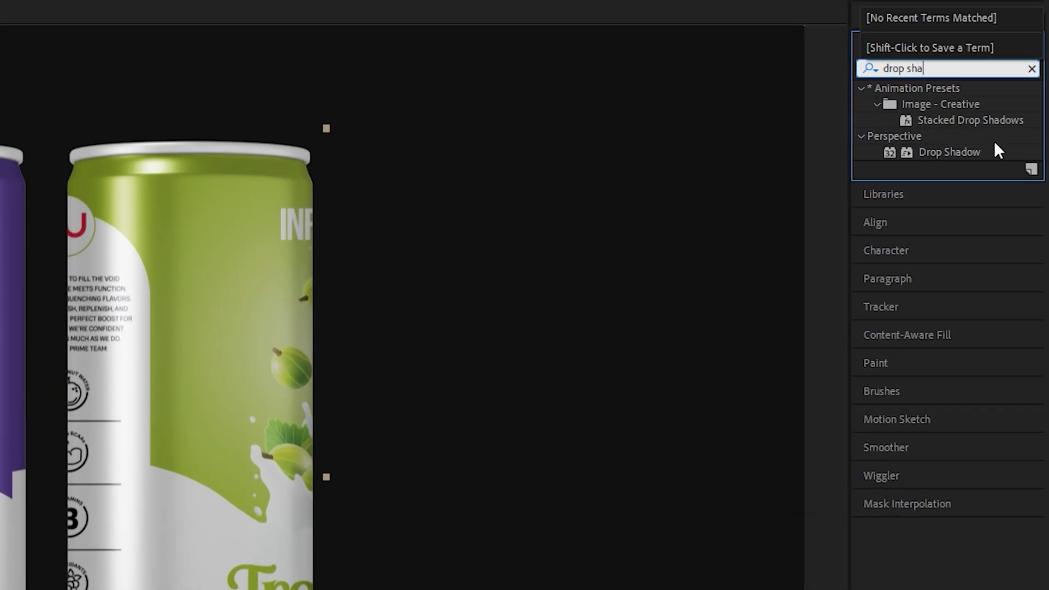
click(953, 154)
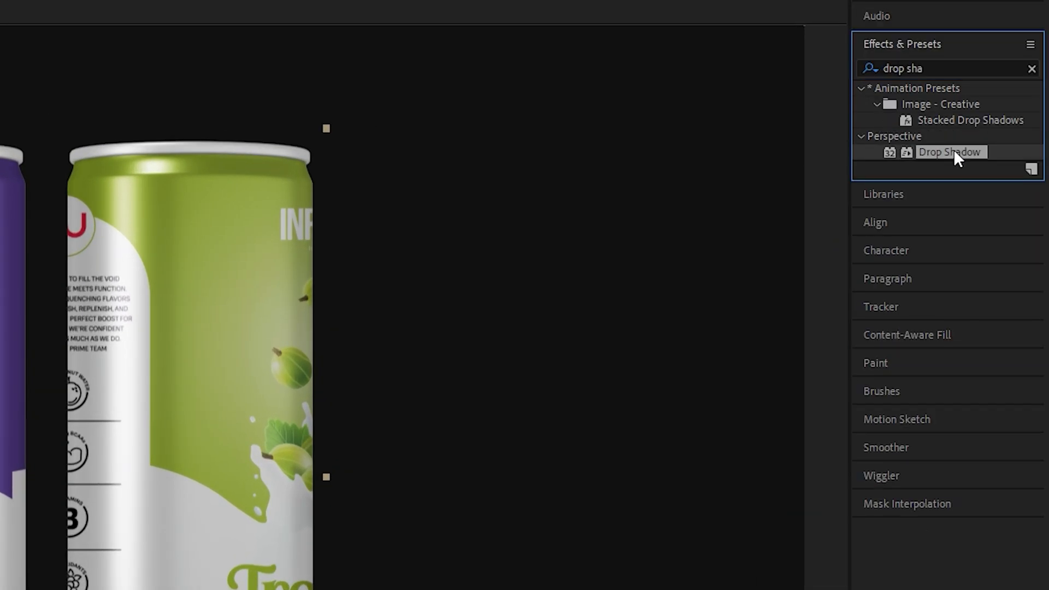
drag(954, 152, 538, 184)
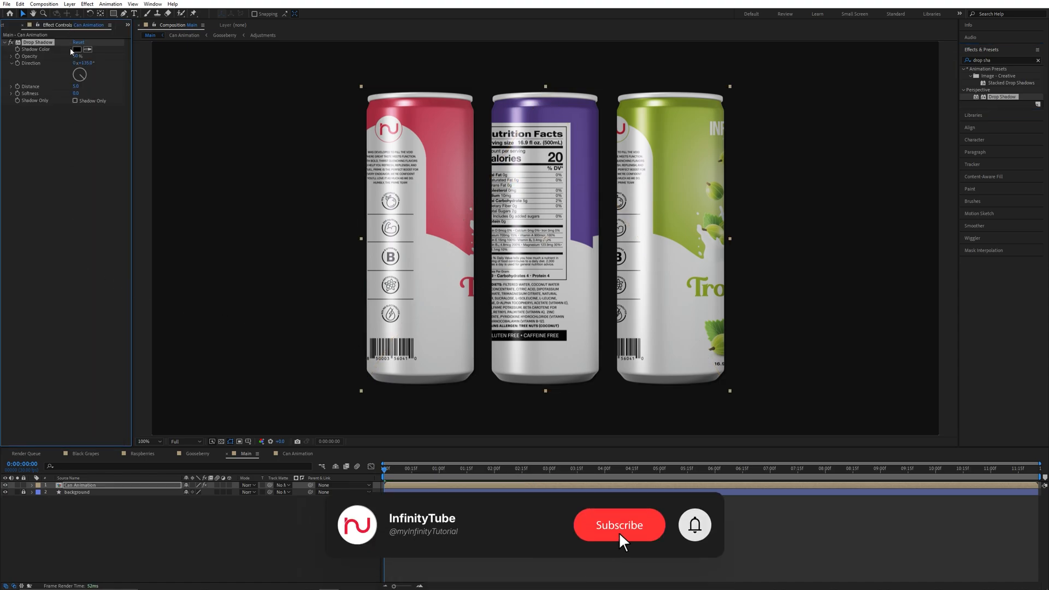
Raise the drop shadow's opacity slightly and set its distance to 9.
drag(82, 56, 81, 56)
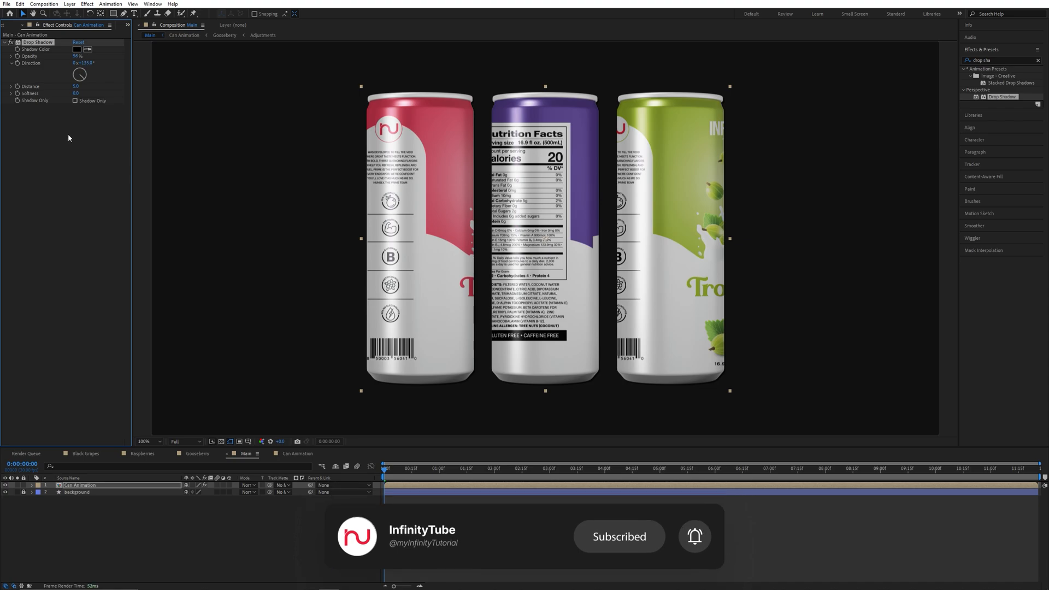
click(77, 86)
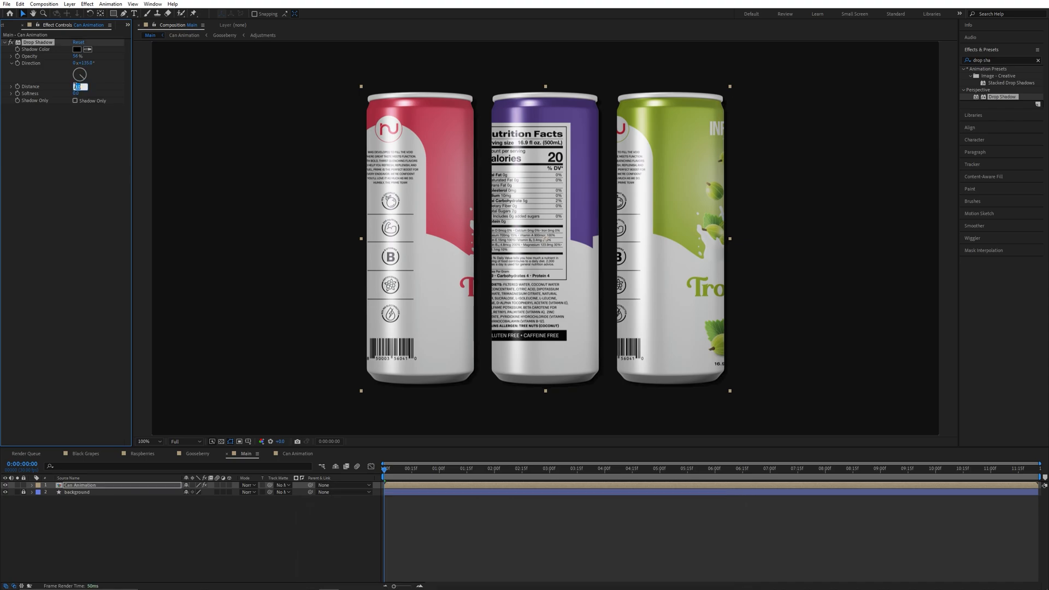
text(9)
key(Return)
Duplicate the drop shadow and give the copy a distance and softness of about 22 with a lower opacity of about 40%.
key(ctrl+d)
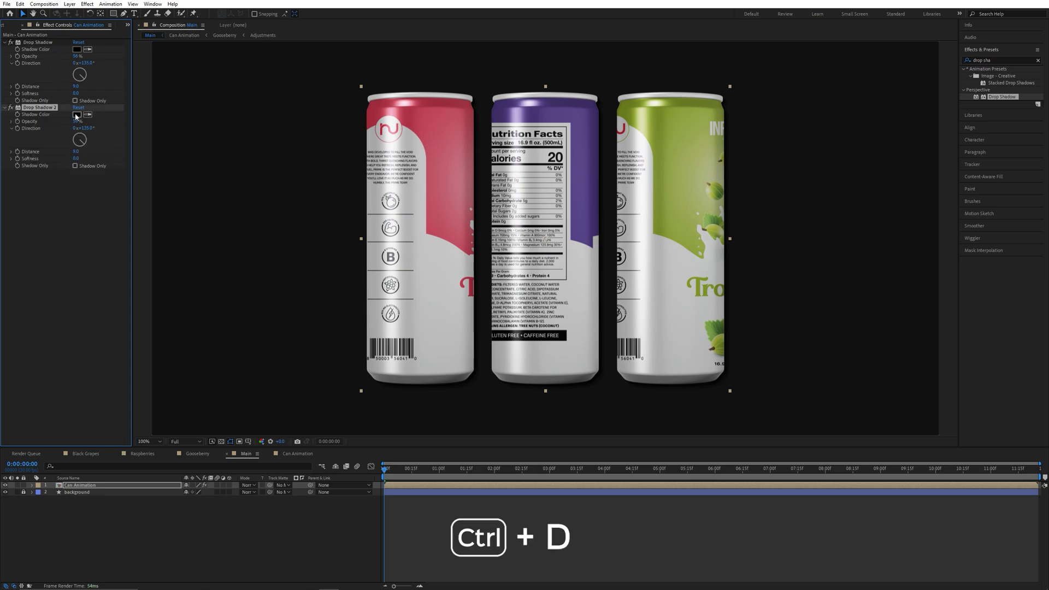
drag(78, 155, 95, 159)
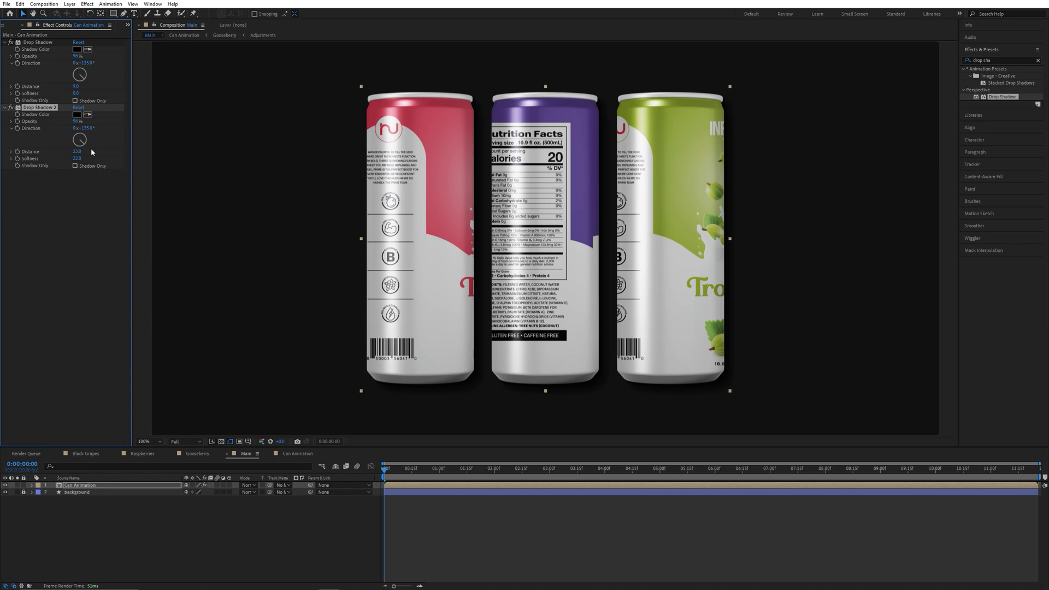
drag(75, 121, 69, 122)
Duplicate the second drop shadow and give the third one a distance of about 25, a softness of about 45 and a lower opacity.
key(ctrl+d)
mouse_move(77, 216)
mouse_down()
mouse_move(93, 216)
mouse_move(77, 217)
mouse_move(86, 224)
mouse_up()
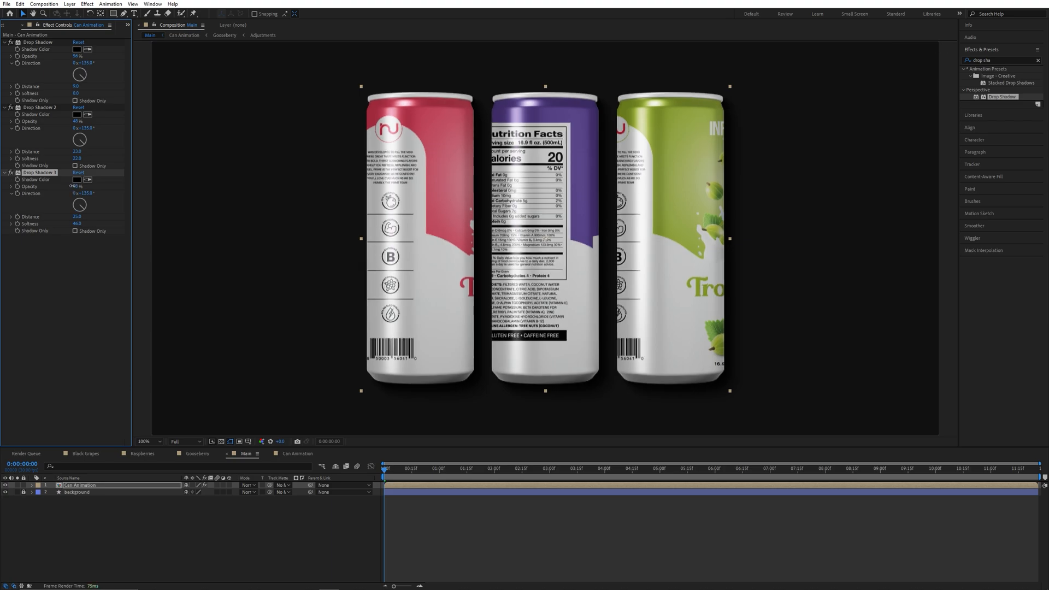
drag(72, 186, 44, 185)
Preview the cans rotating with their layered shadows in the Main composition.
click(281, 529)
key(space)
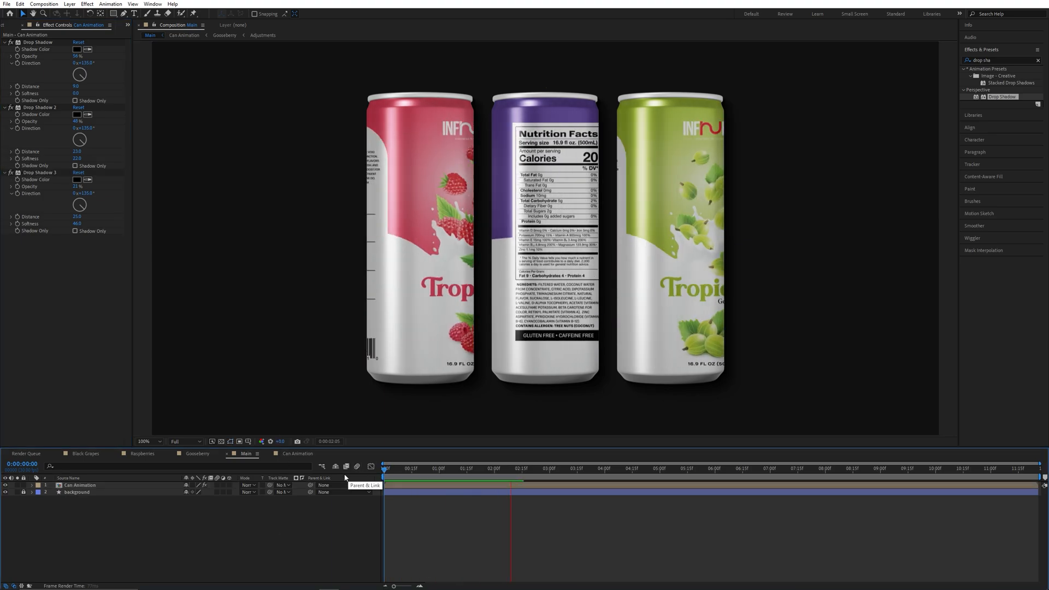
key(space)
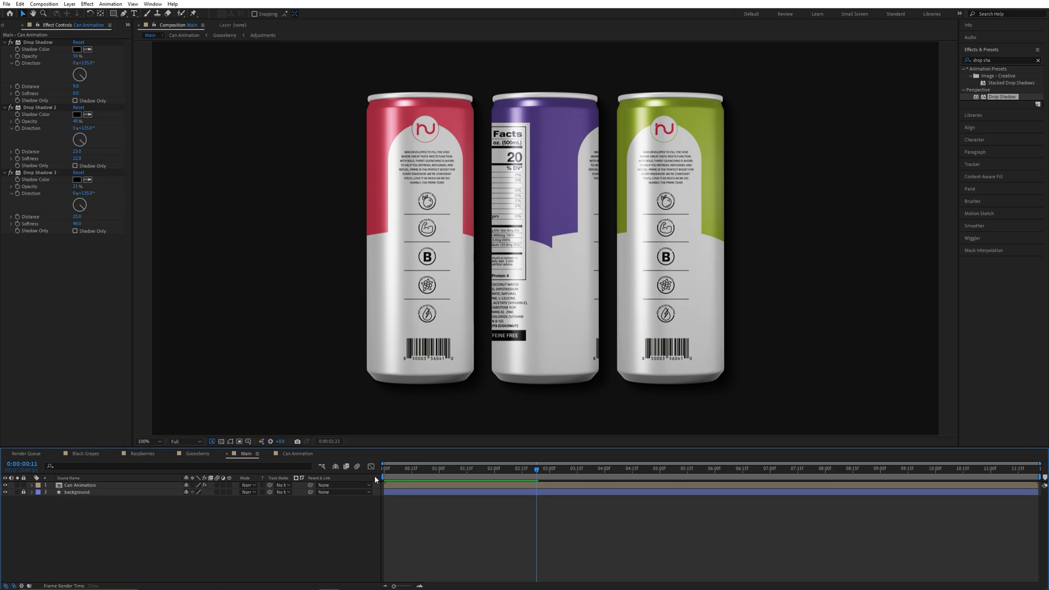
key(space)
Scale the Can Animation layer down to 41%.
click(101, 486)
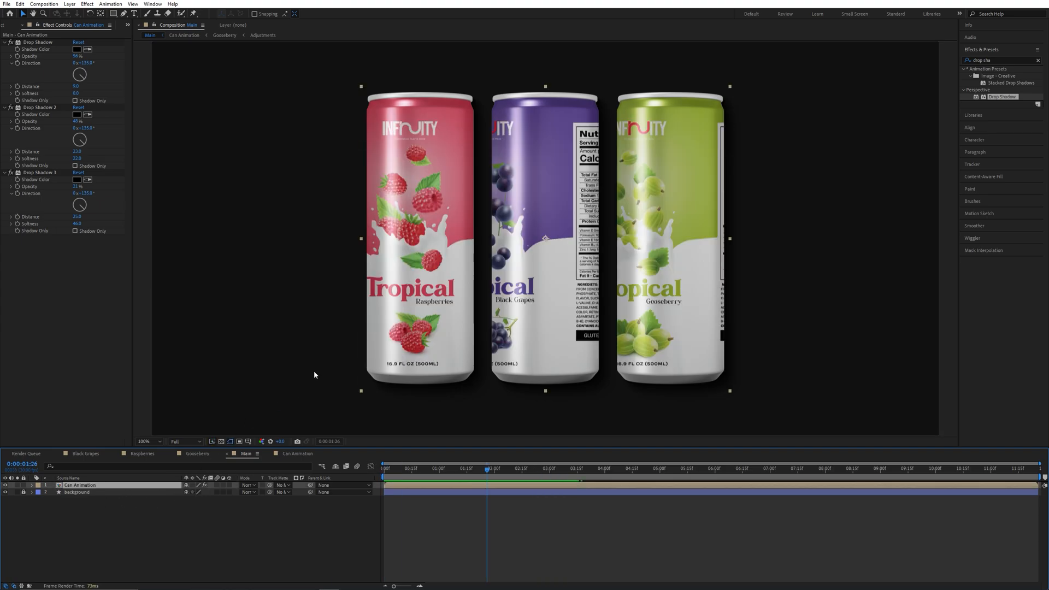
key(s)
drag(195, 492, 174, 493)
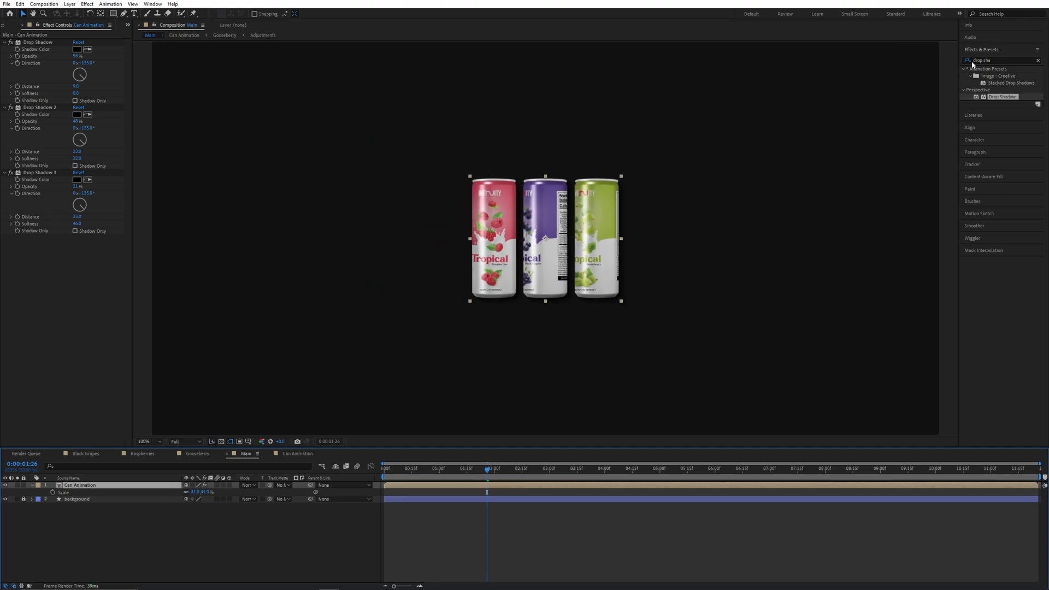
Find the CC RepeTile effect and apply it to the Can Animation layer.
click(993, 59)
text(cc)
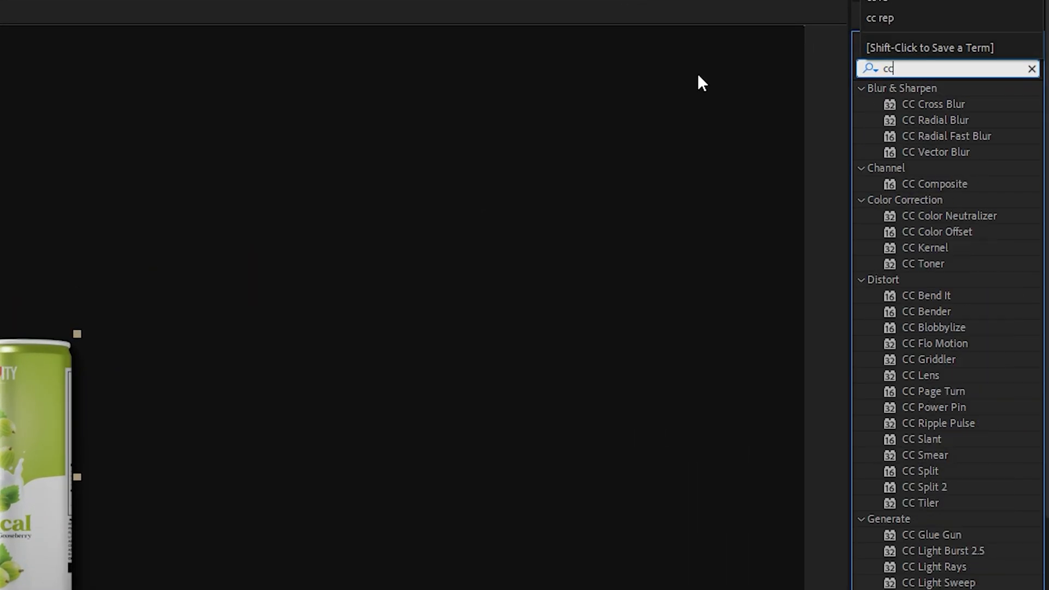
text( re)
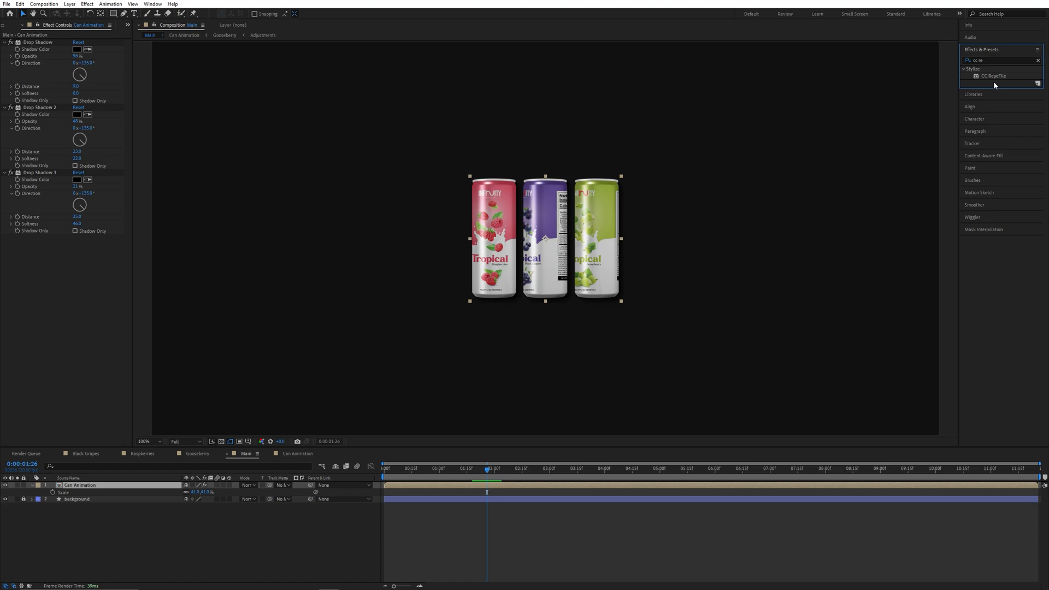
drag(939, 104, 185, 378)
drag(669, 198, 573, 260)
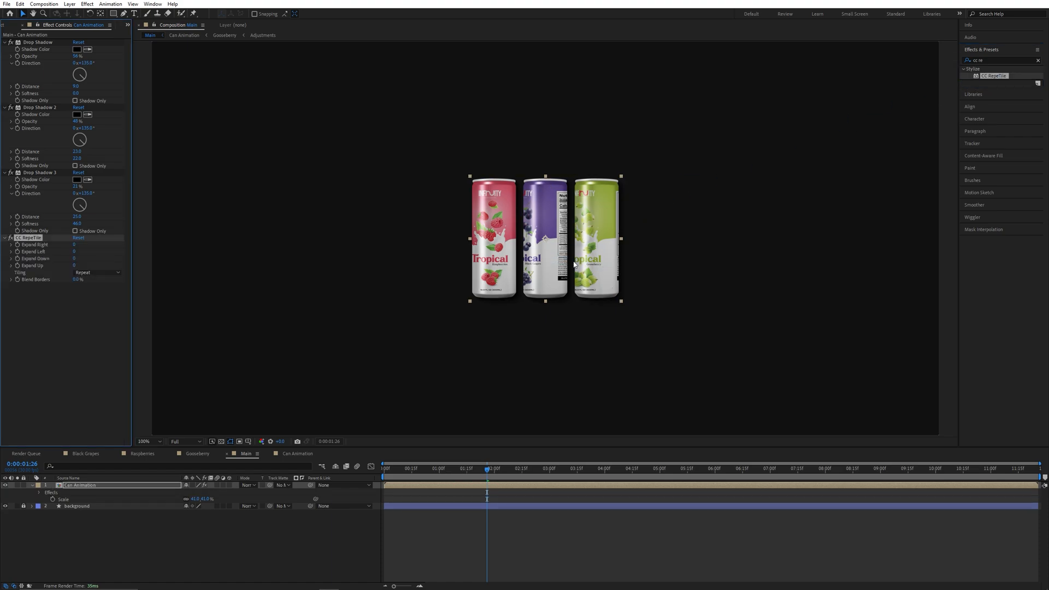
click(77, 309)
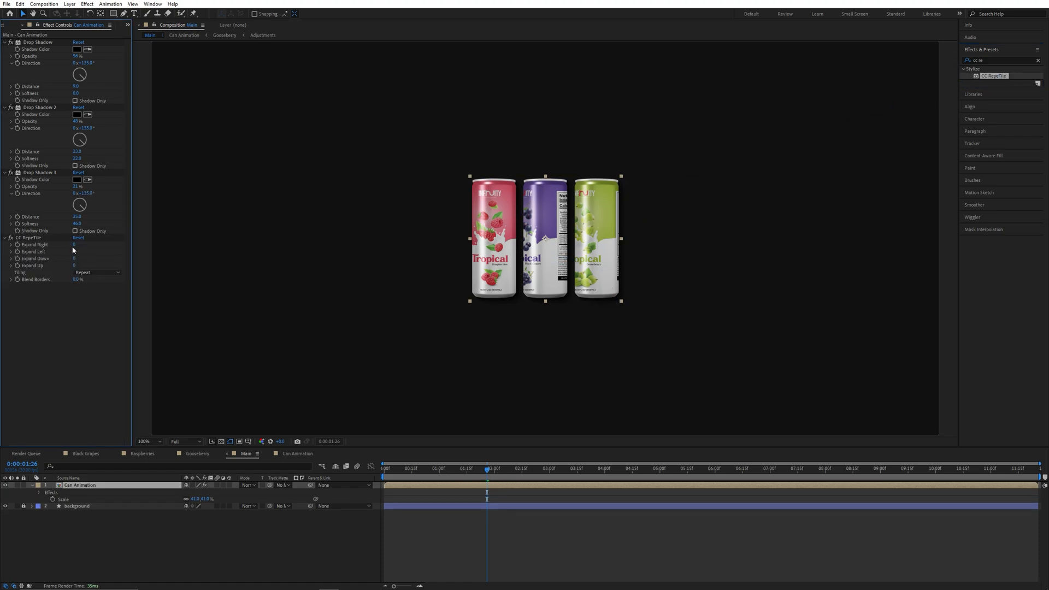
Start repeating the cans to the right with CC RepeTile and move that effect above the three drop shadows.
drag(74, 245, 374, 272)
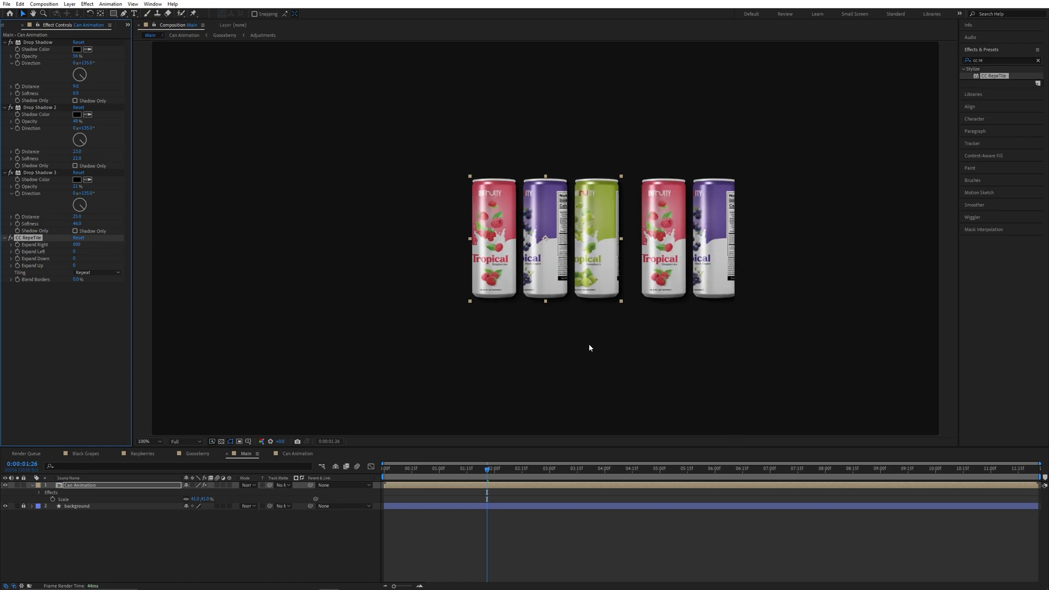
drag(599, 302, 41, 44)
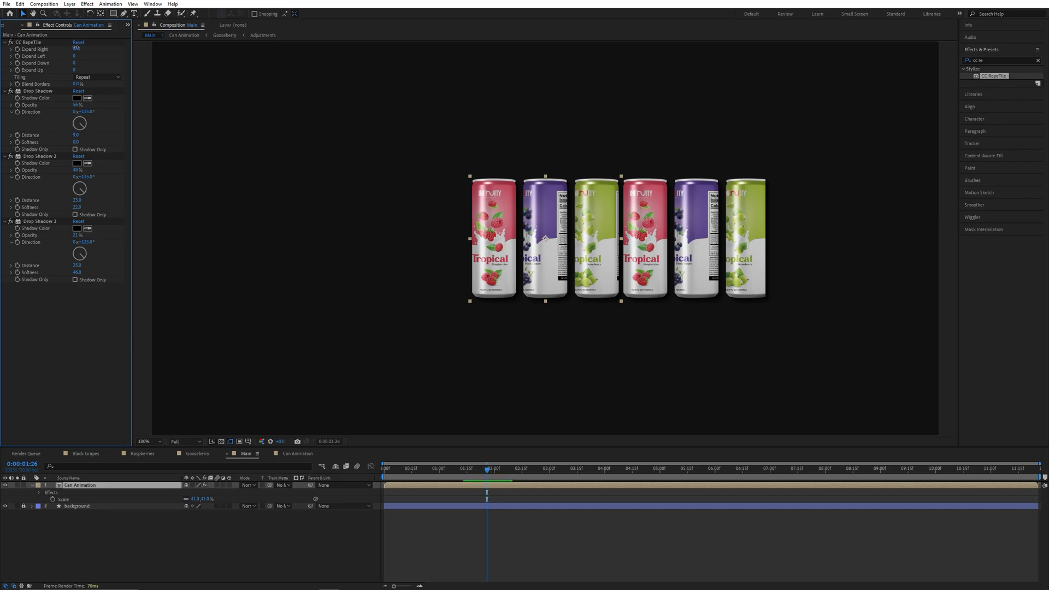
Set CC RepeTile's Expand Right and Expand Left to 3500 so the cans span the whole frame width.
drag(76, 49, 808, 91)
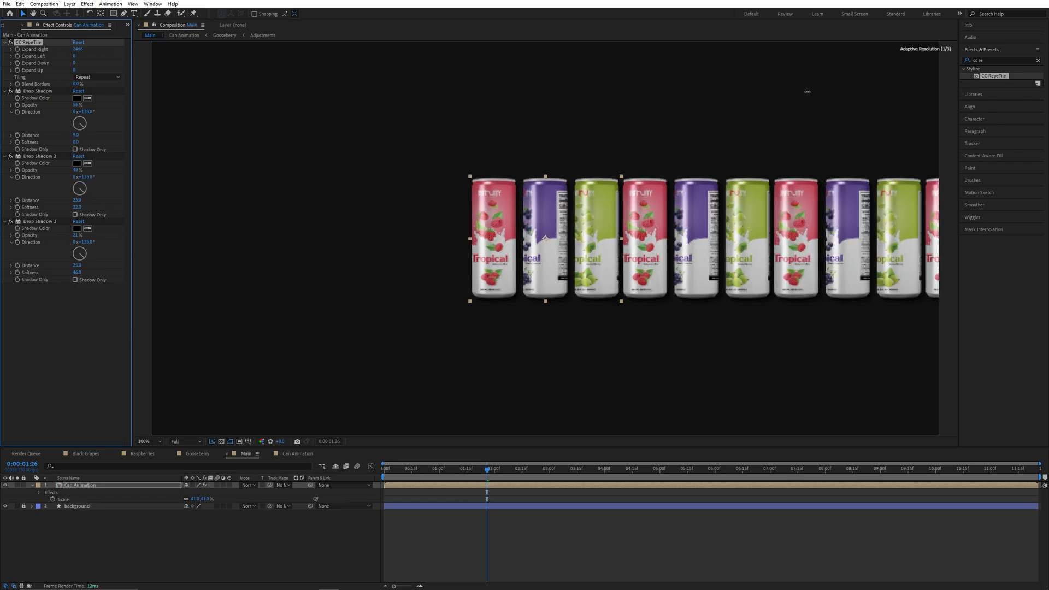
drag(77, 49, 155, 65)
click(77, 49)
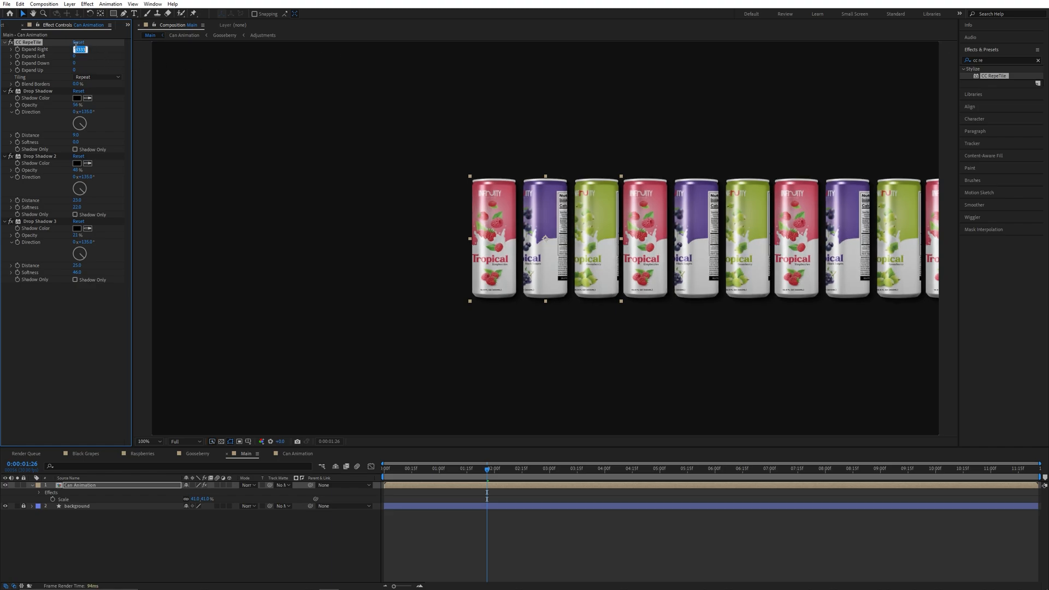
text(3500)
key(Return)
click(74, 56)
key(Return)
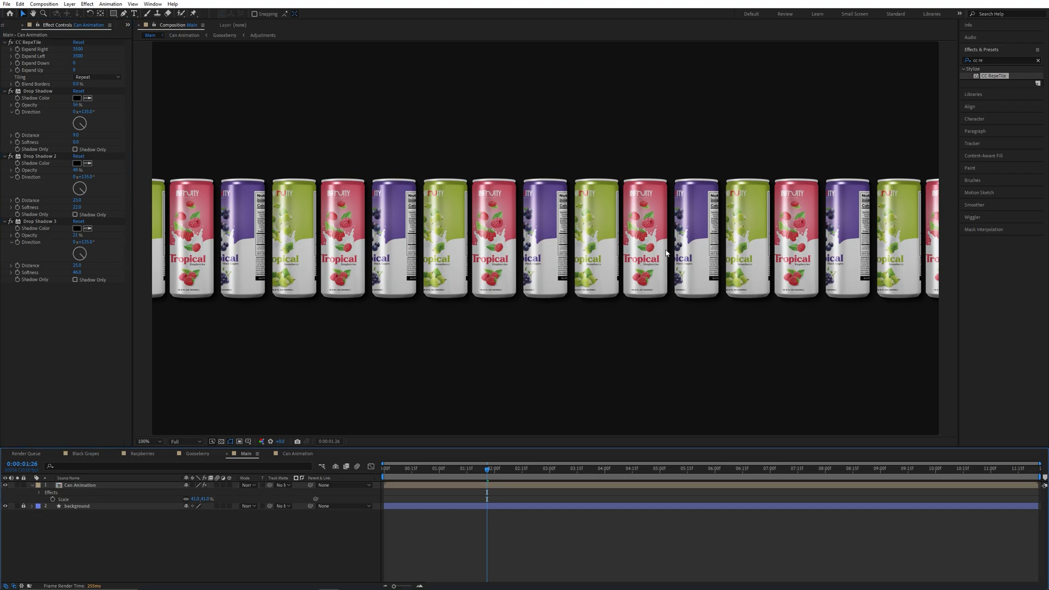
Fit the composition in the viewer, duplicate the Can Animation layer and move the copy straight down as a second row below the first.
scroll(604, 228, down, 1)
click(149, 441)
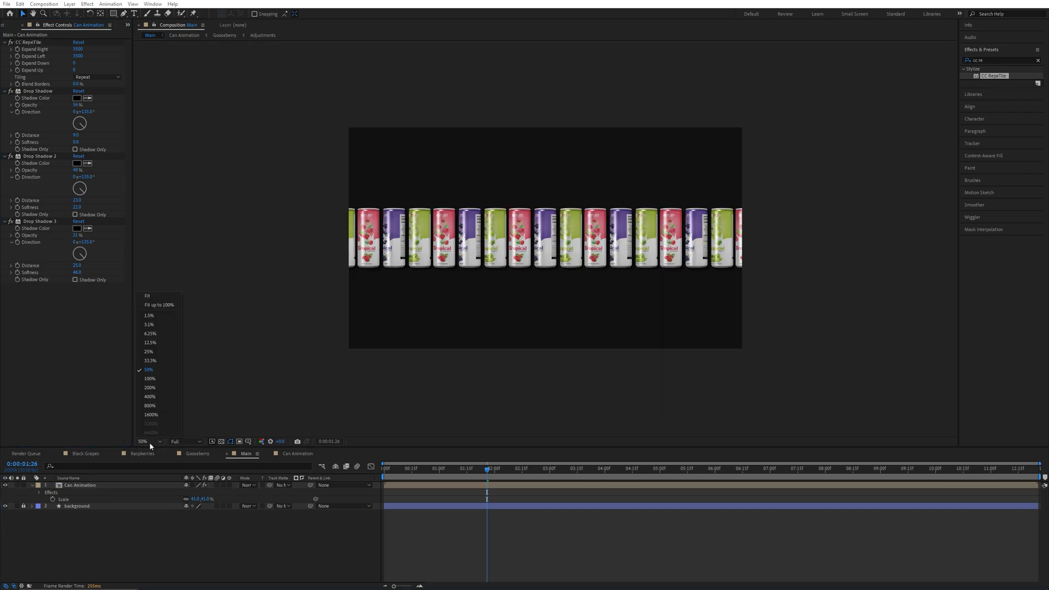
click(141, 297)
click(98, 487)
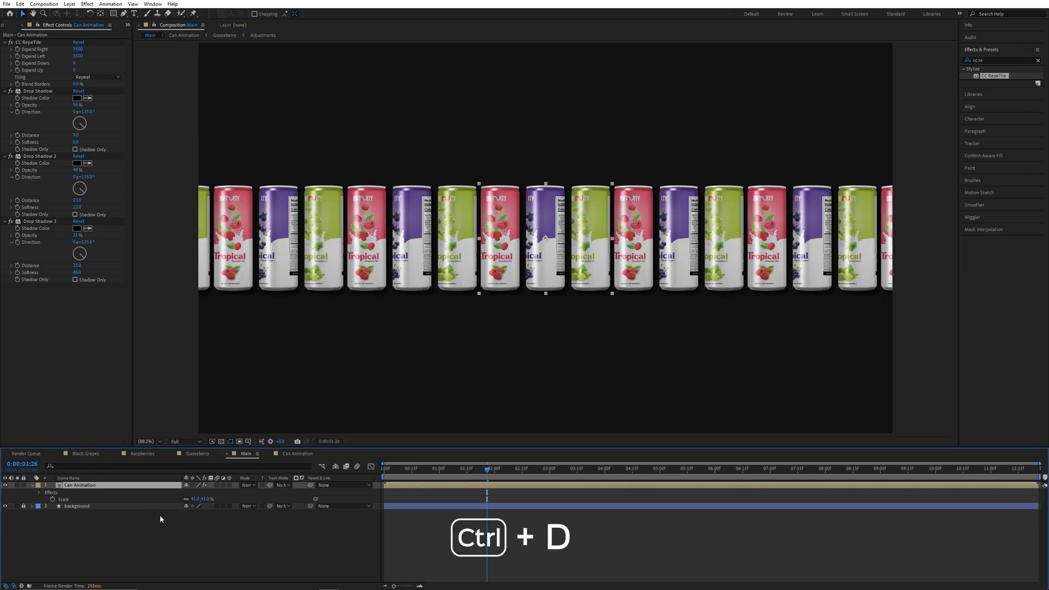
key(ctrl+d)
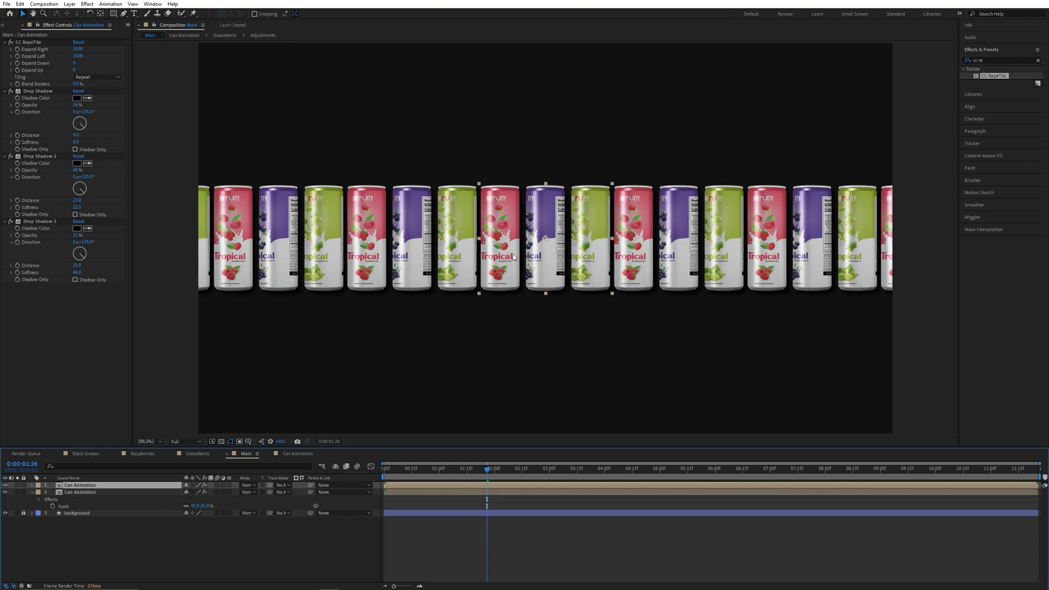
drag(514, 257, 513, 352)
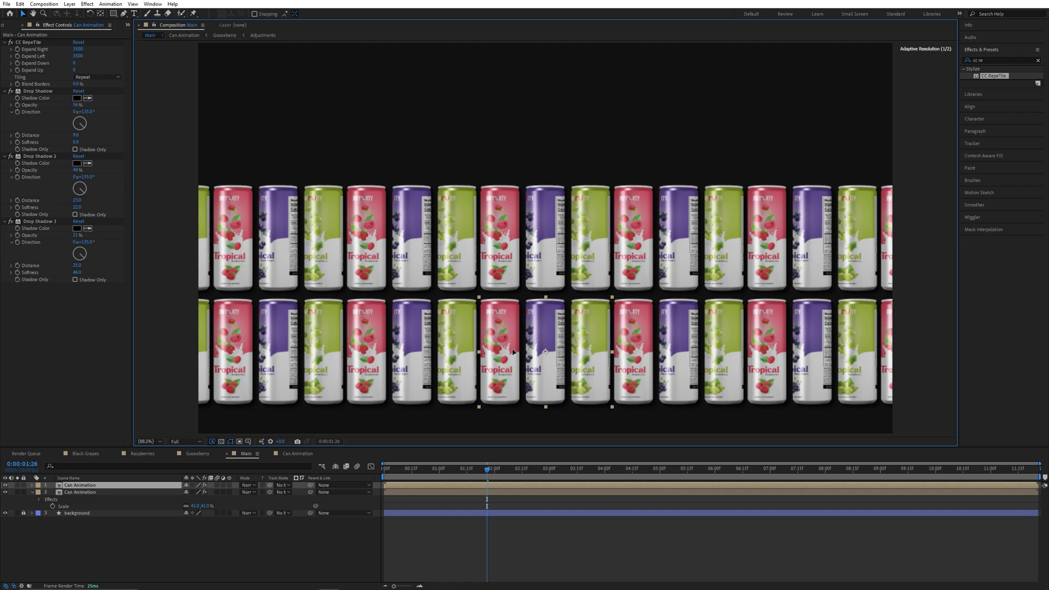
key(Return)
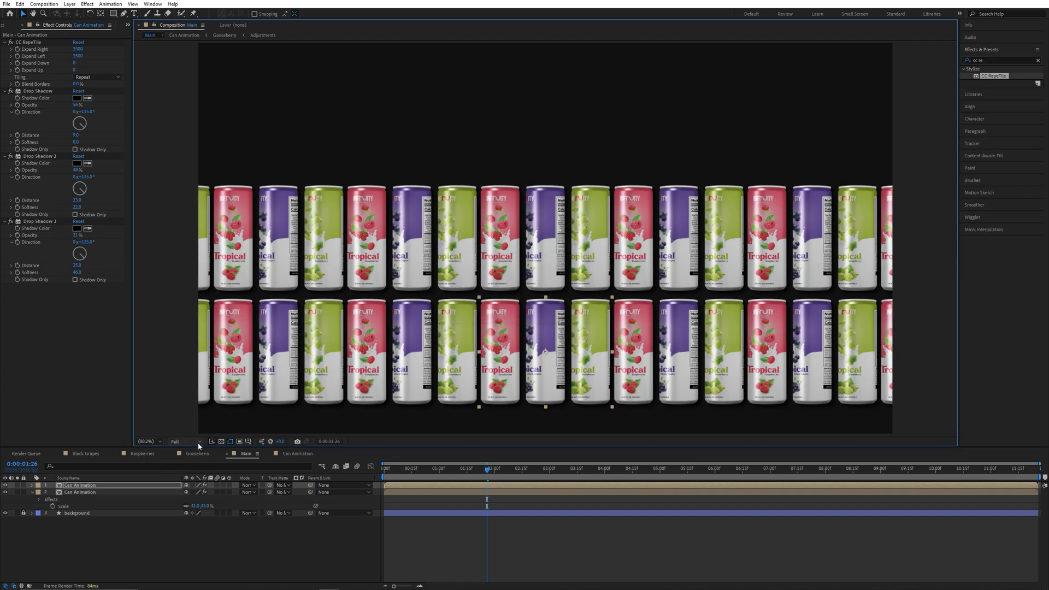
Shift the lower row of cans left by about one and a half cans to stagger it, and return to the timeline start.
click(719, 339)
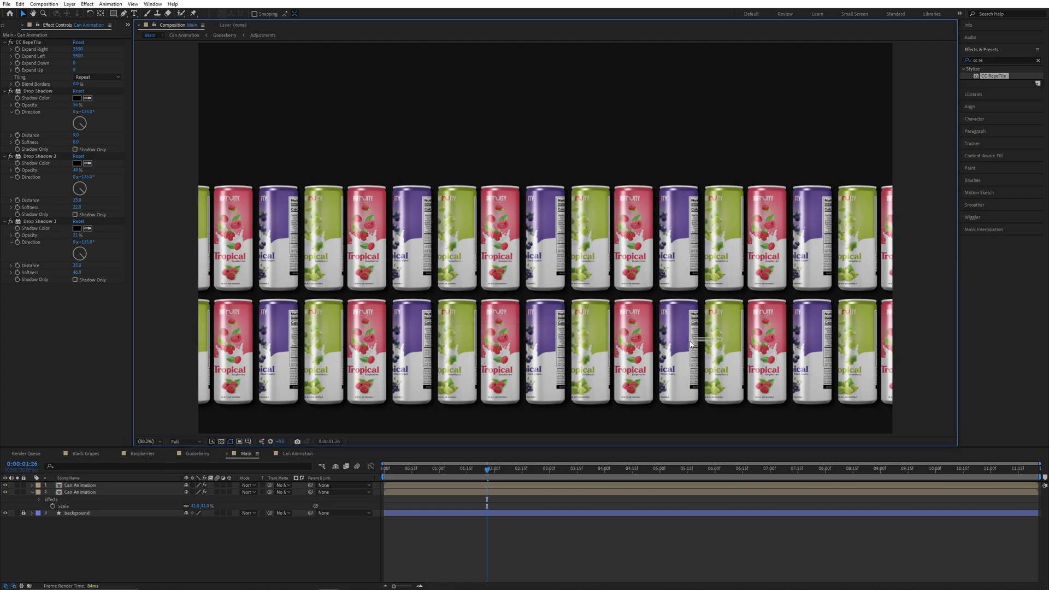
click(515, 357)
drag(569, 353, 513, 347)
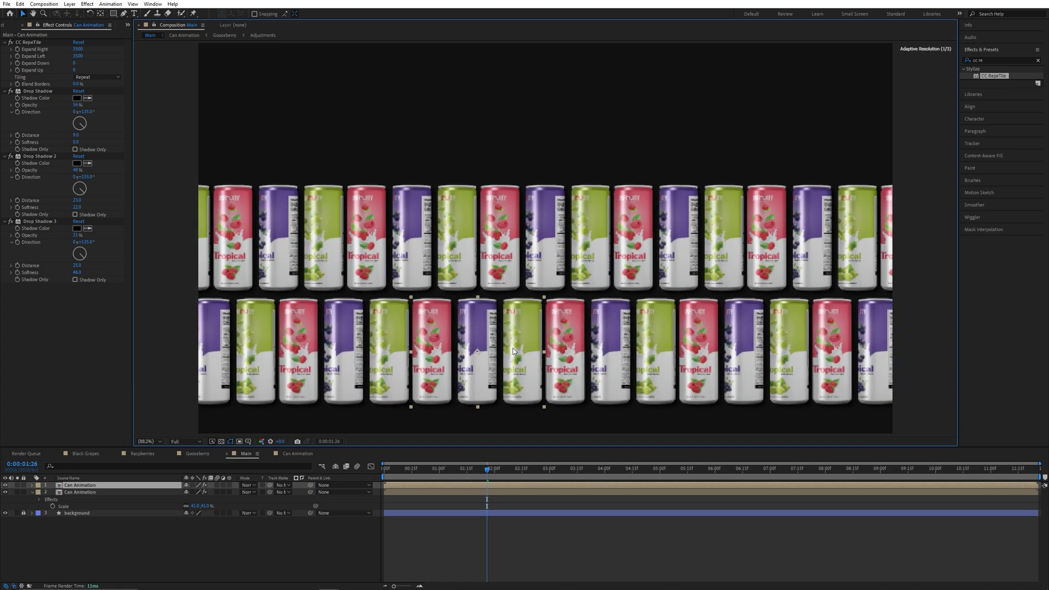
click(247, 527)
drag(413, 474, 368, 474)
Select both rows of cans and move them down together until the lower row sits near the frame's bottom edge.
click(521, 255)
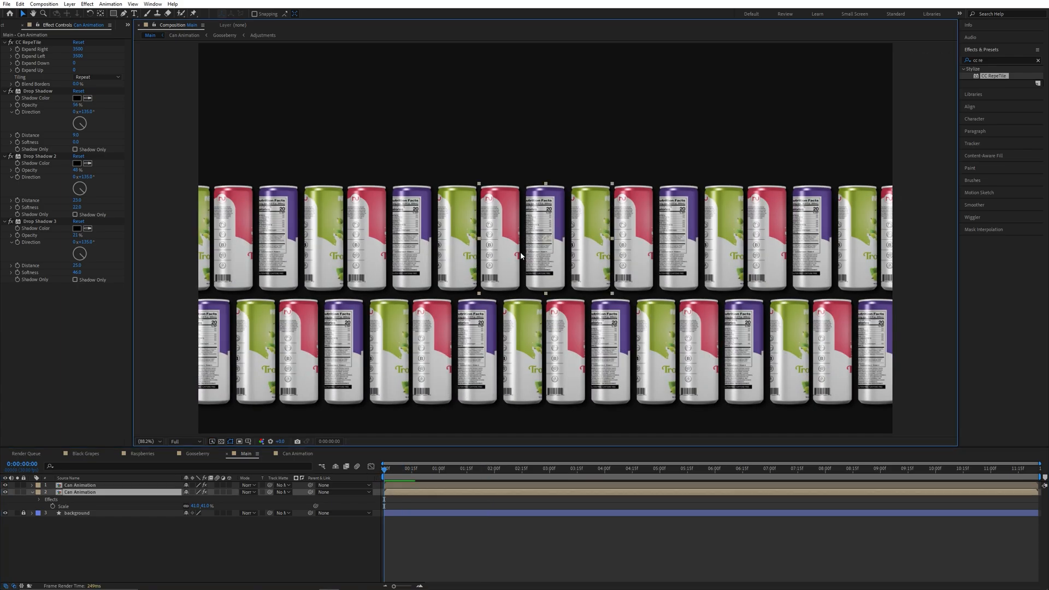
shift+click(497, 338)
drag(531, 255, 532, 278)
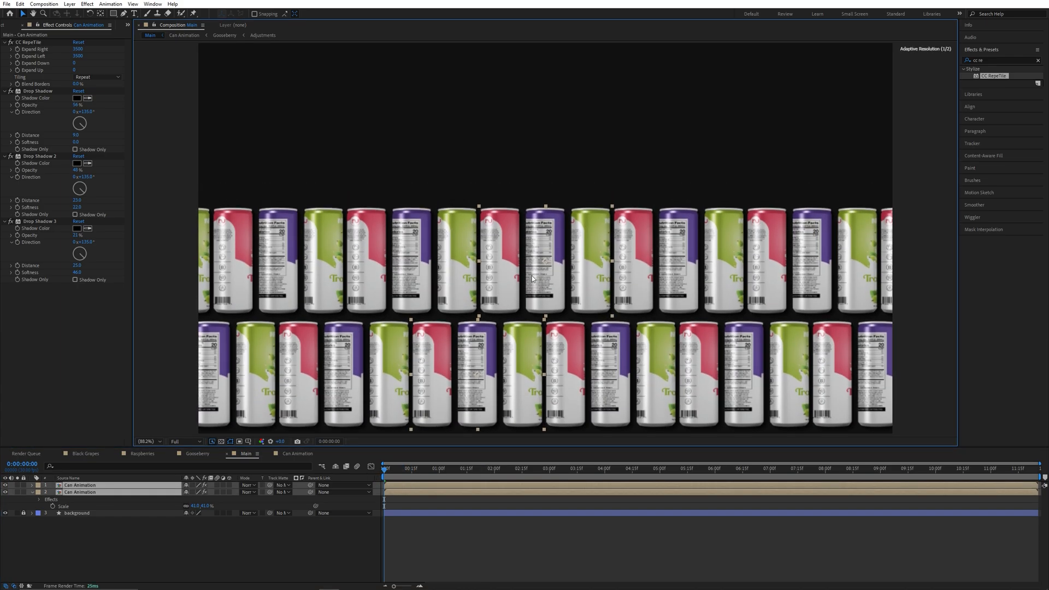
click(175, 537)
Duplicate both Can Animation layers, stack the copies on top of the layer order and move them up to fill the frame's upper half.
click(154, 491)
shift+click(160, 486)
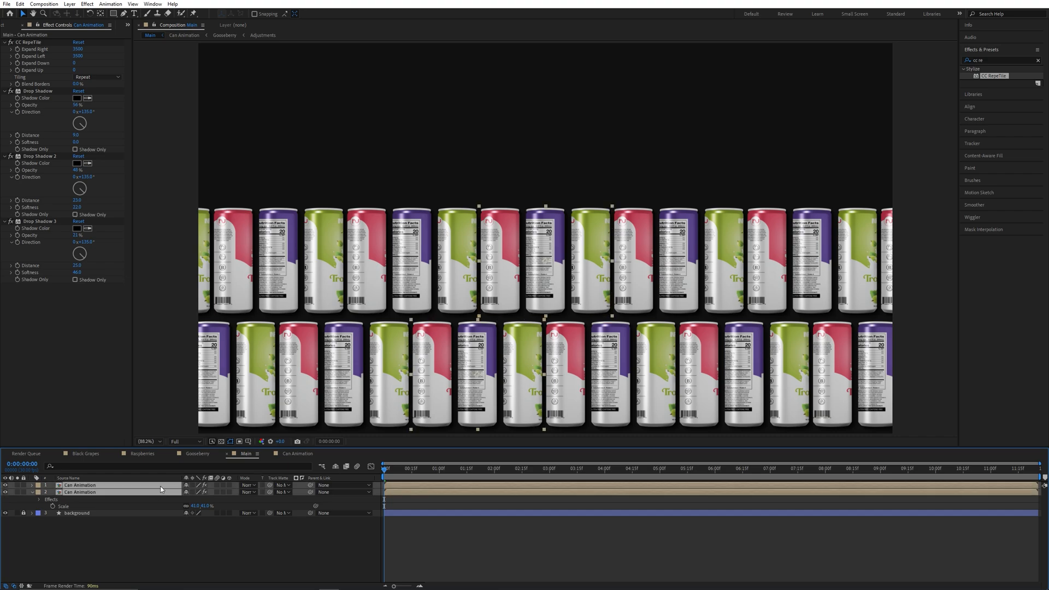
key(ctrl+d)
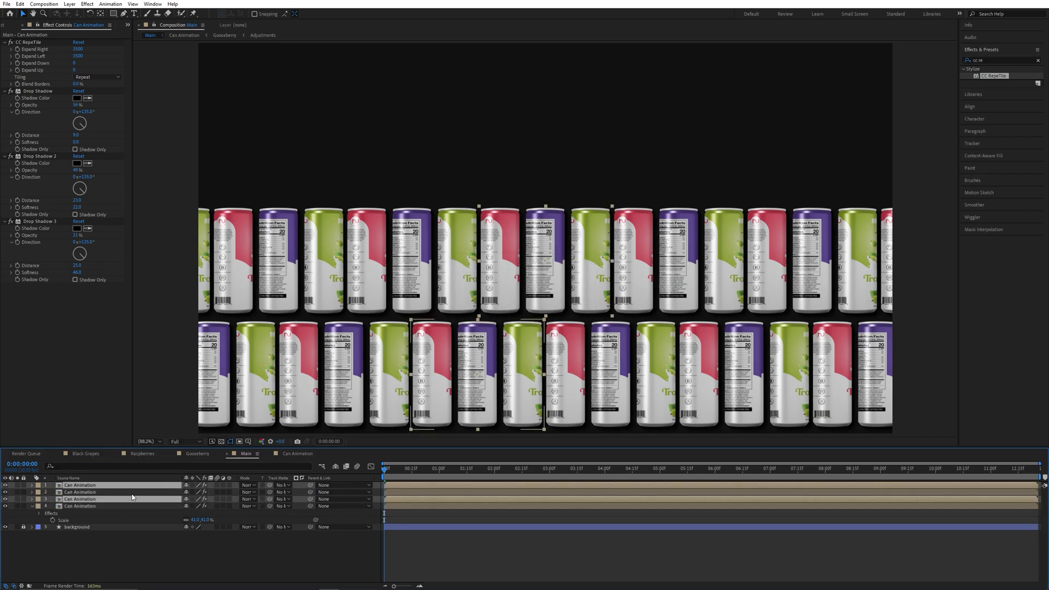
drag(92, 500, 93, 487)
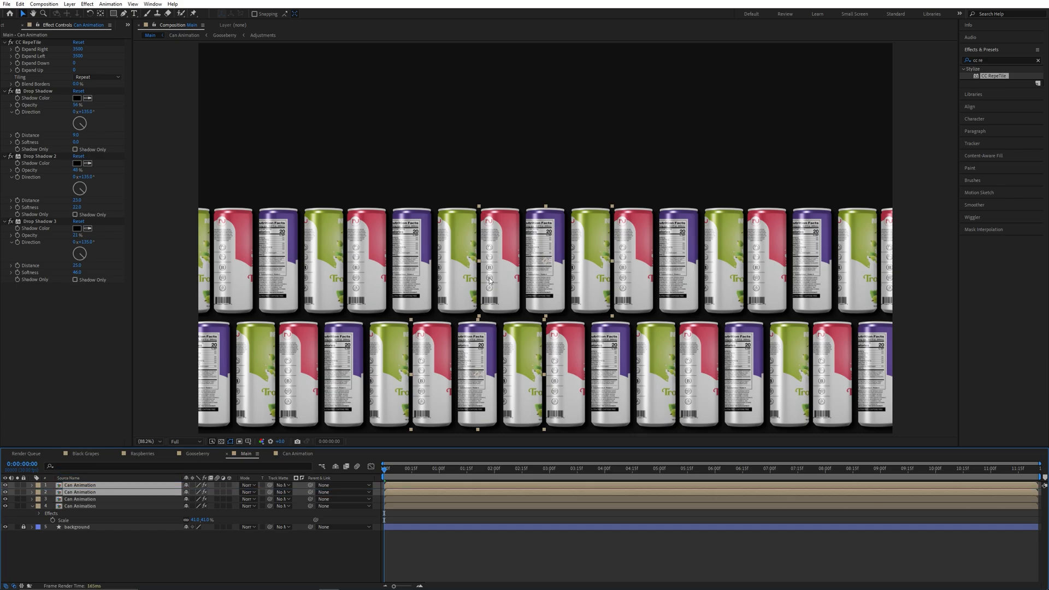
drag(526, 392, 529, 164)
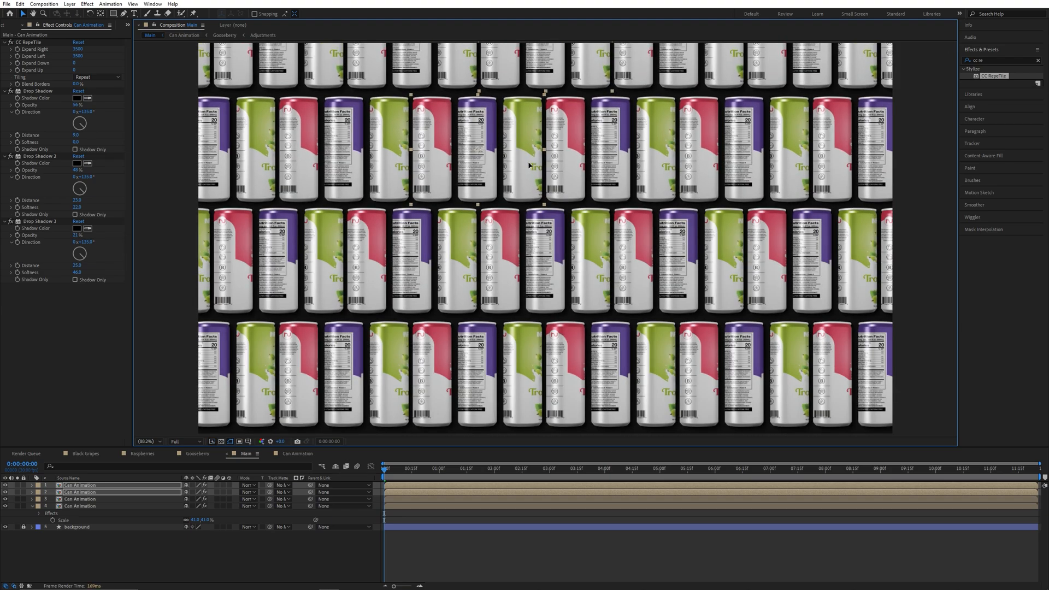
click(260, 533)
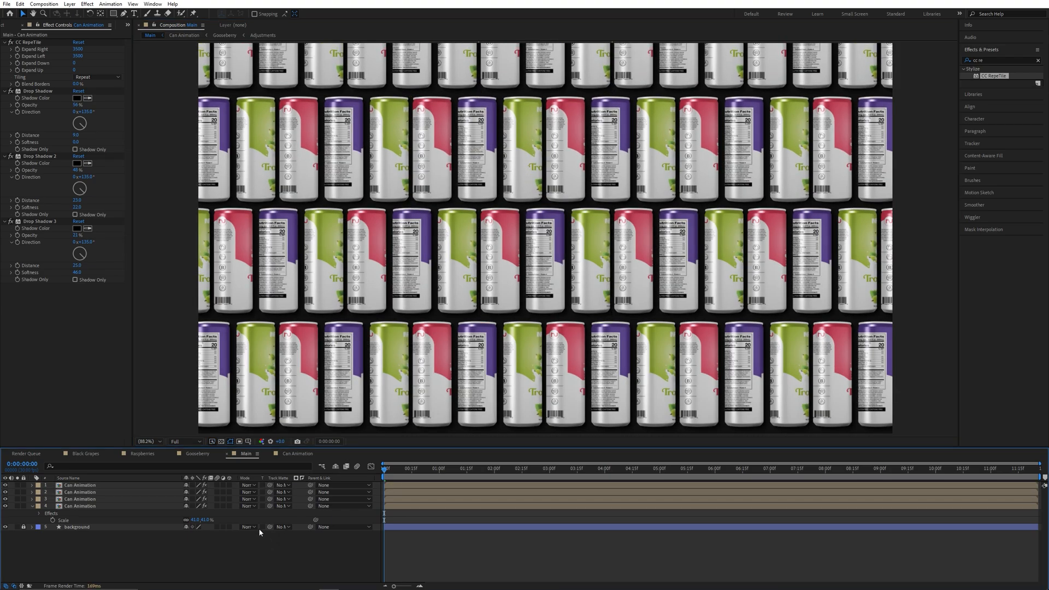
Add a one-node camera named Camera 1 with the 35mm preset to the Main composition.
right_click(238, 542)
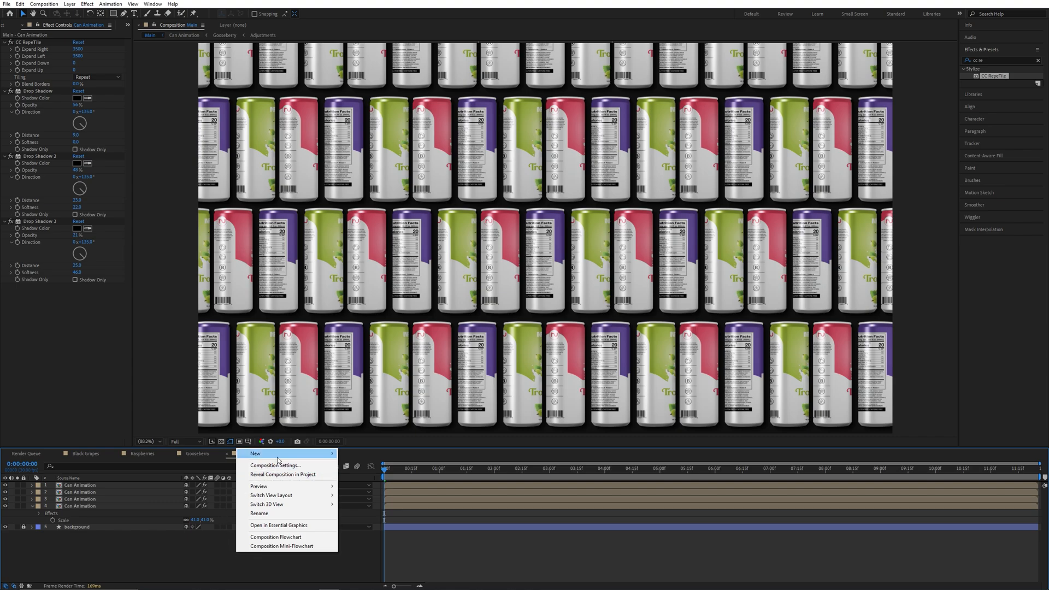
mouse_move(284, 454)
click(393, 492)
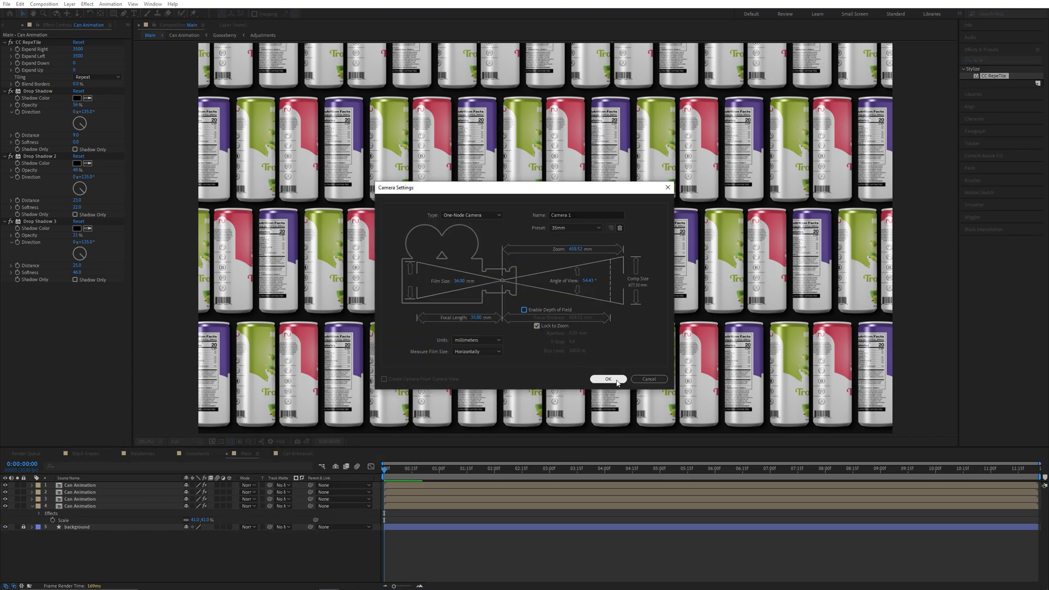
click(616, 381)
click(599, 327)
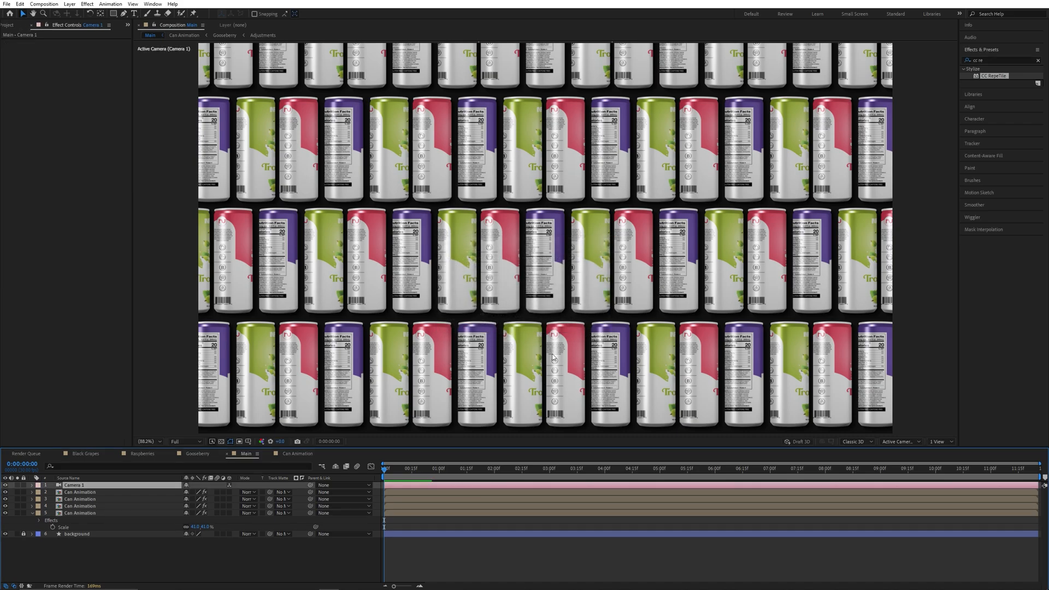
Turn all four Can Animation layers into 3D layers, collapse their properties and unlock the background layer.
click(100, 492)
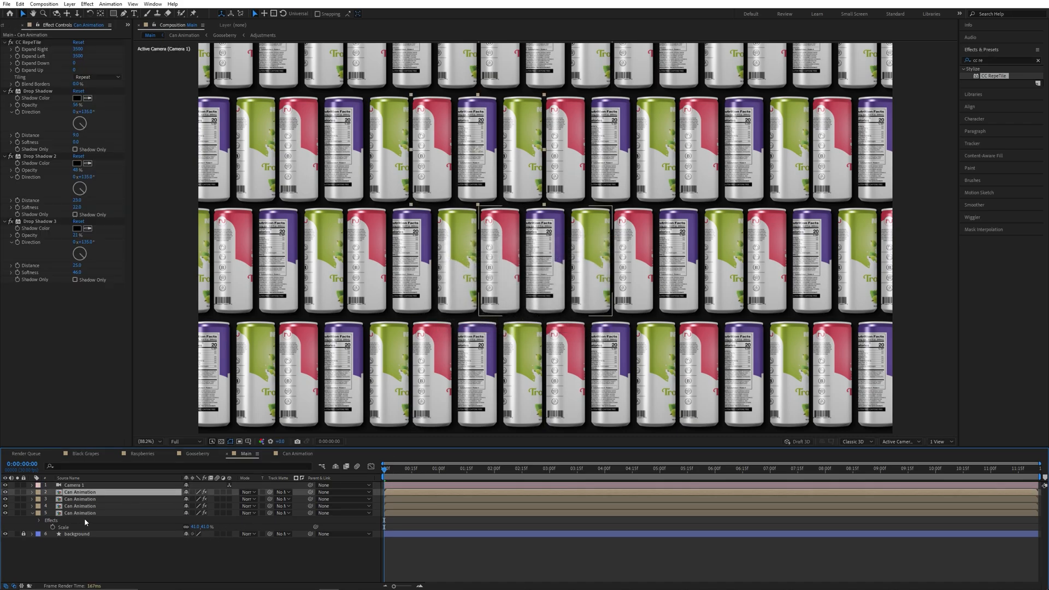
shift+click(88, 513)
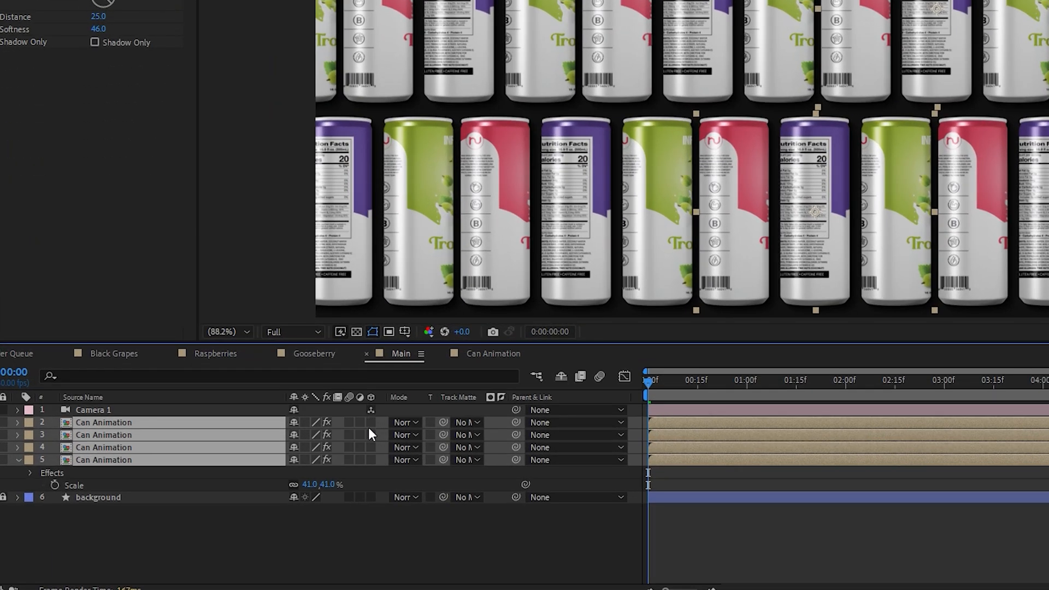
drag(229, 494, 228, 514)
click(368, 460)
click(19, 460)
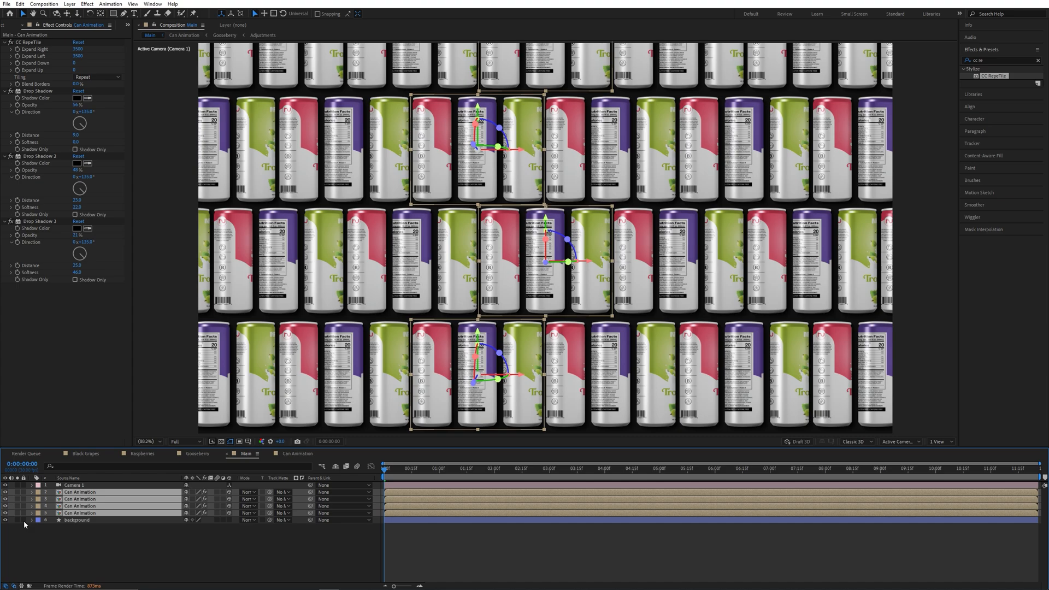
click(110, 520)
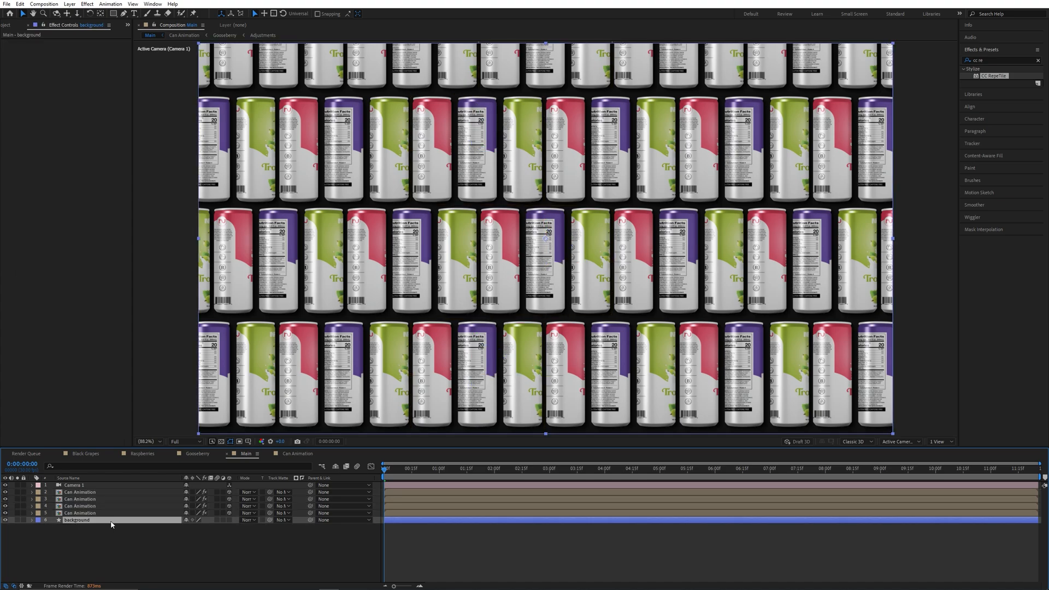
click(233, 521)
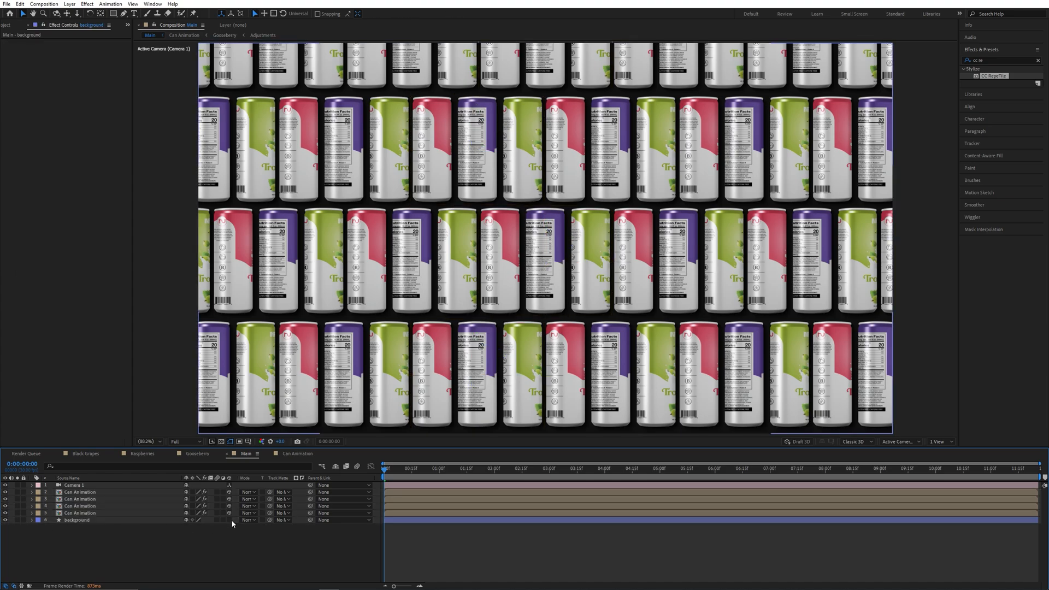
Create a null object in the Main composition and rename it Controller.
right_click(162, 543)
mouse_move(199, 445)
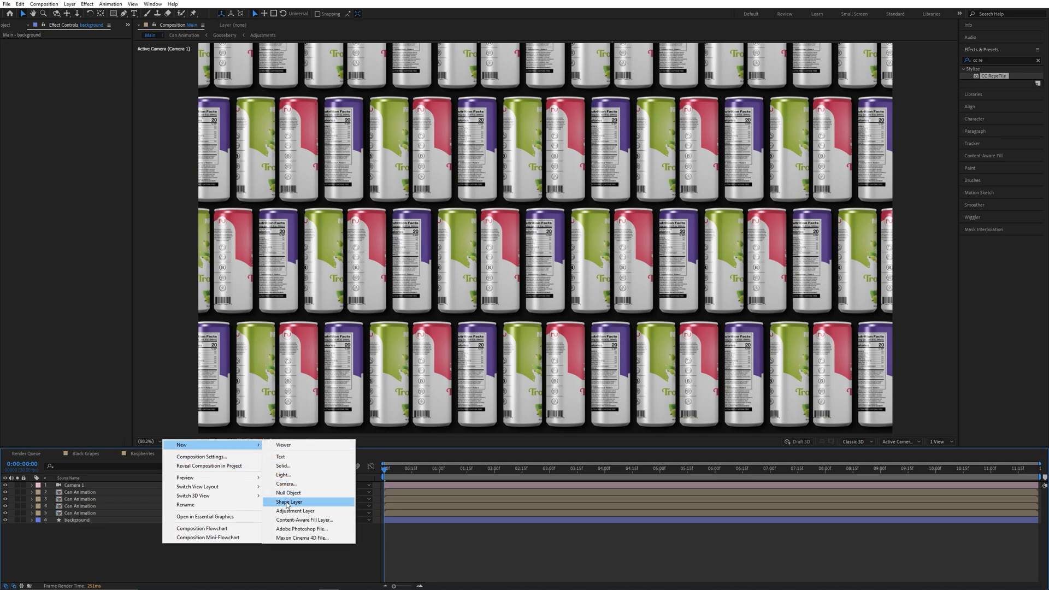
click(301, 498)
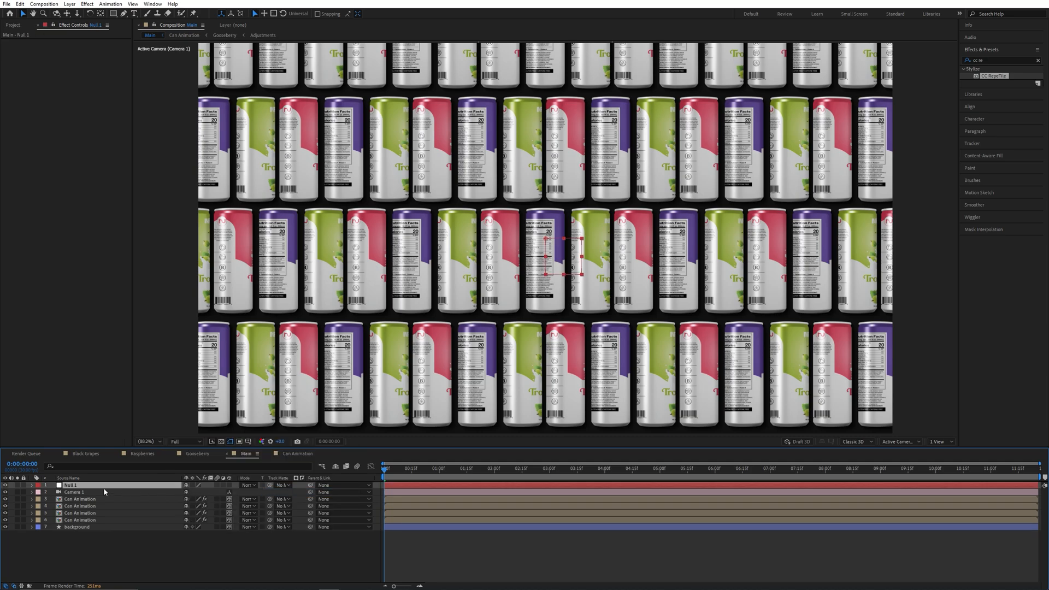
key(Return)
text(C)
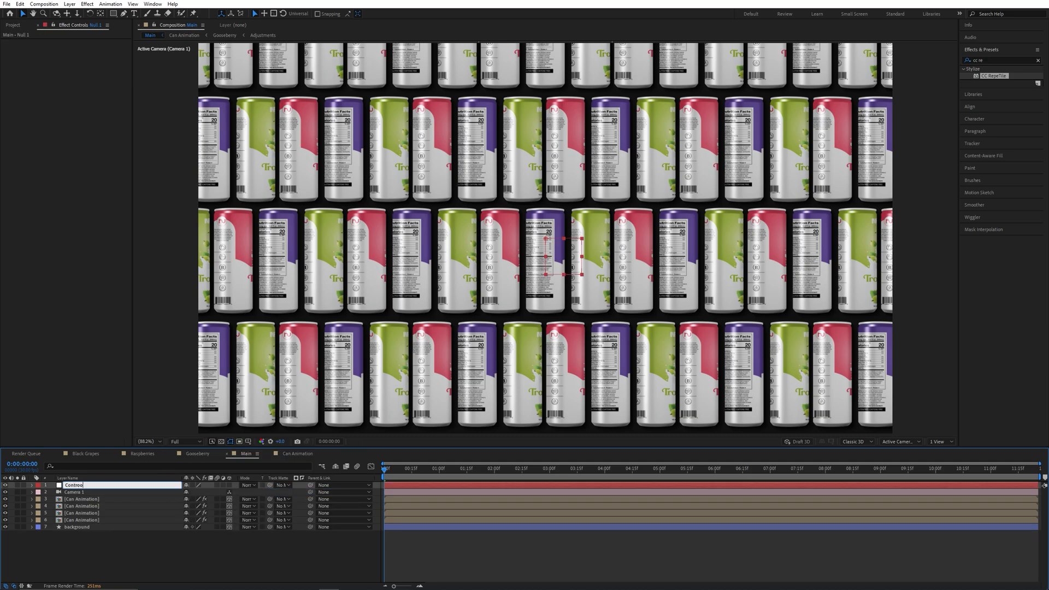
text(ontroller)
key(Return)
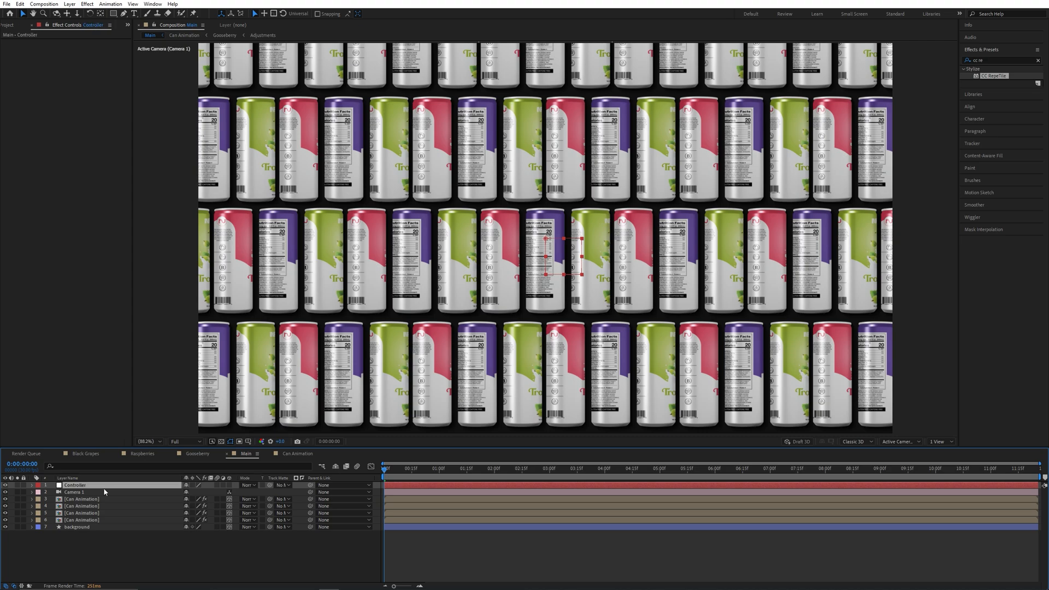
Parent Camera 1 to the Controller null and switch the layer list to source names.
click(130, 493)
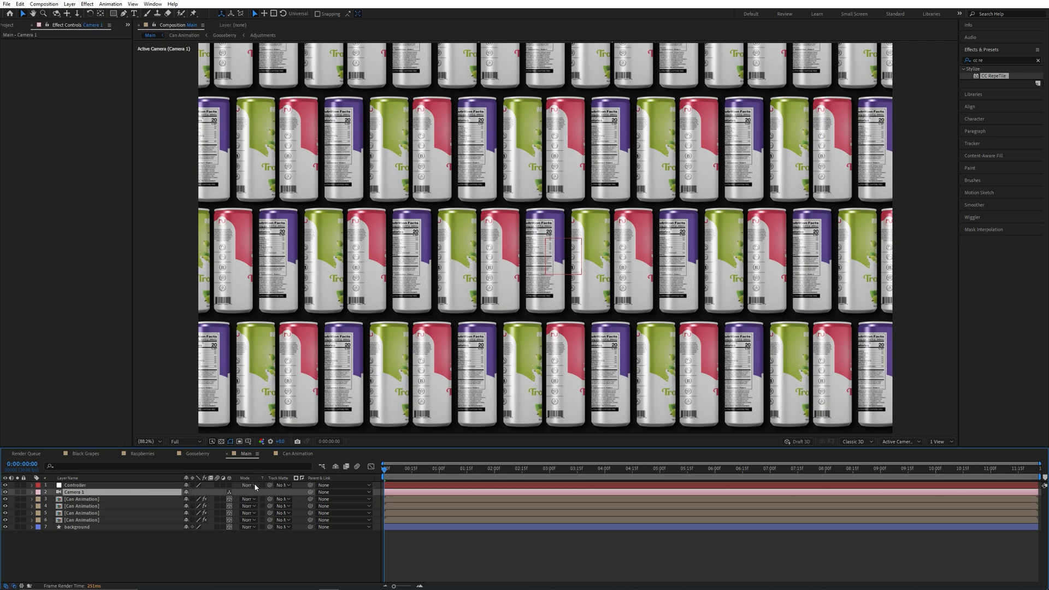
drag(310, 493, 131, 486)
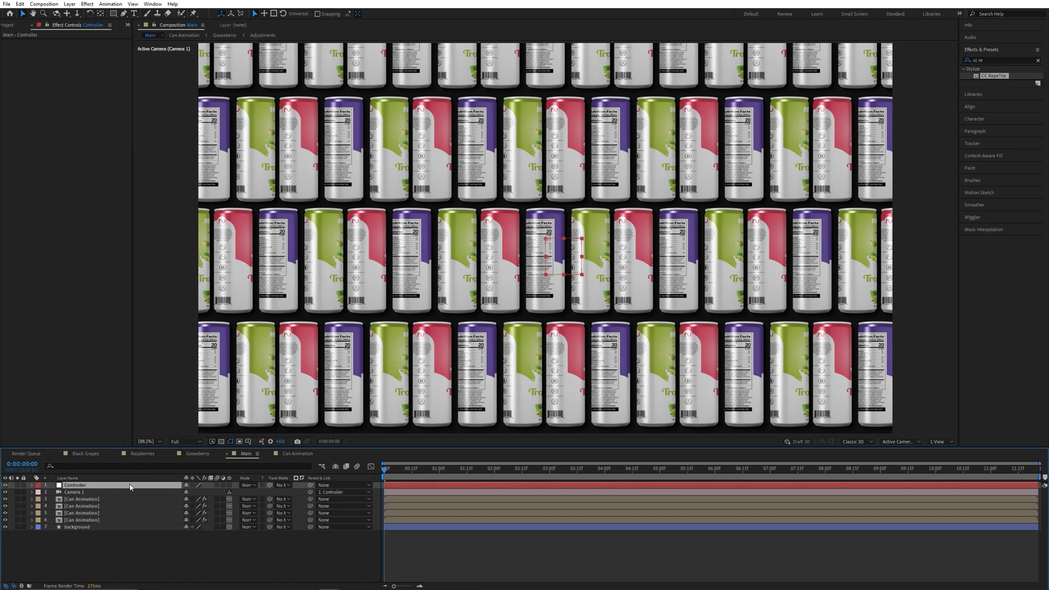
click(149, 555)
click(93, 477)
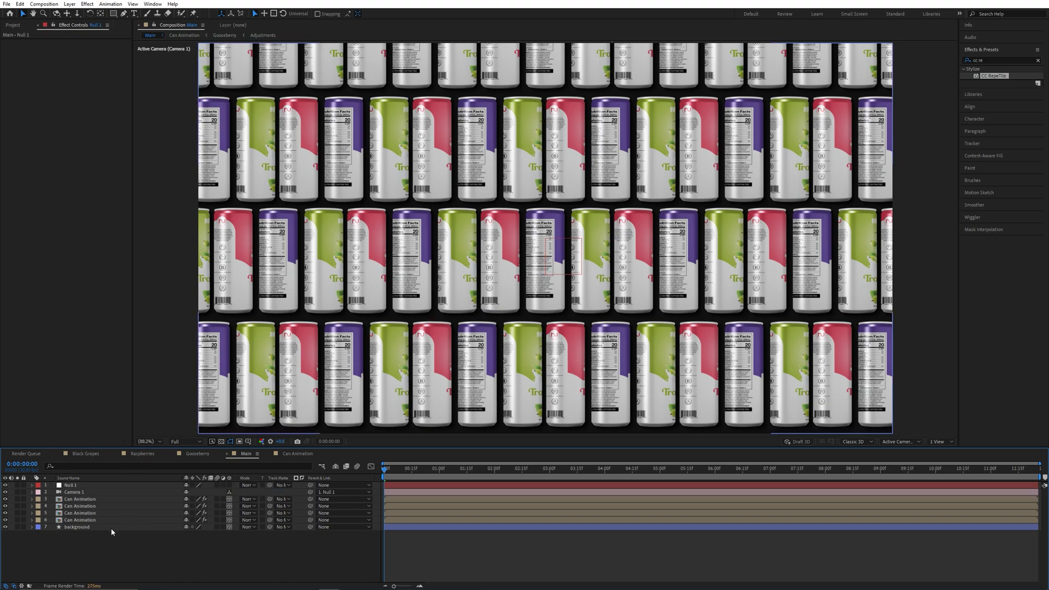
click(111, 528)
click(131, 552)
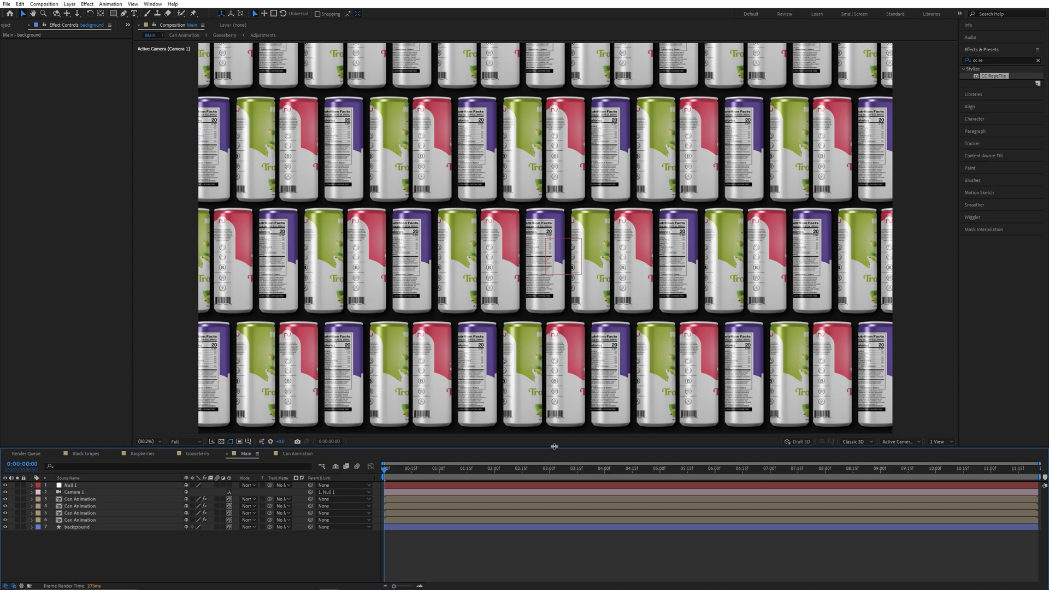
View the Main composition in Custom View 1 and push the background layer back in depth behind the can rows.
click(900, 444)
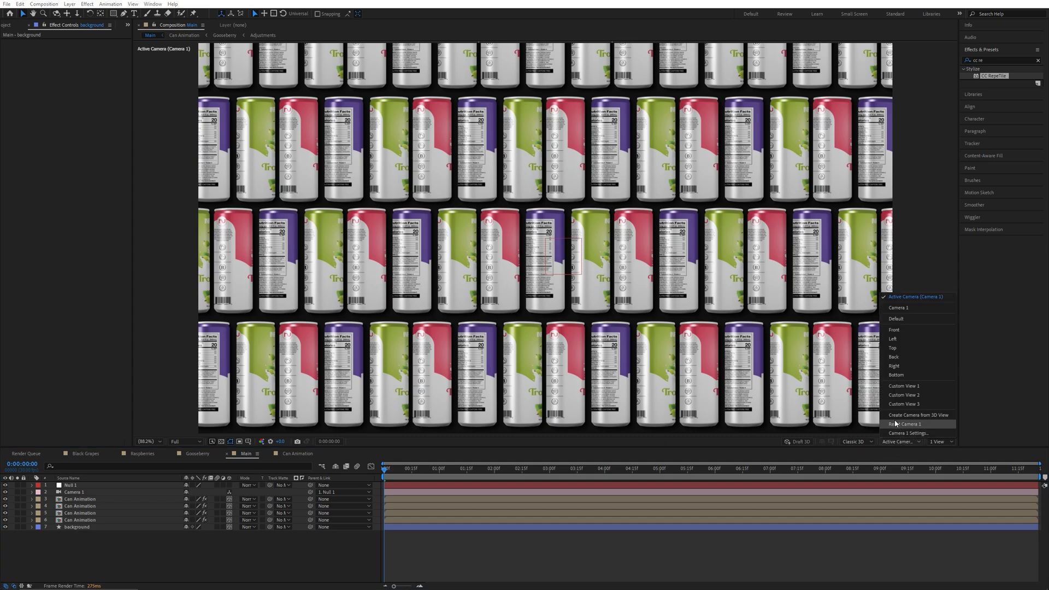
click(918, 386)
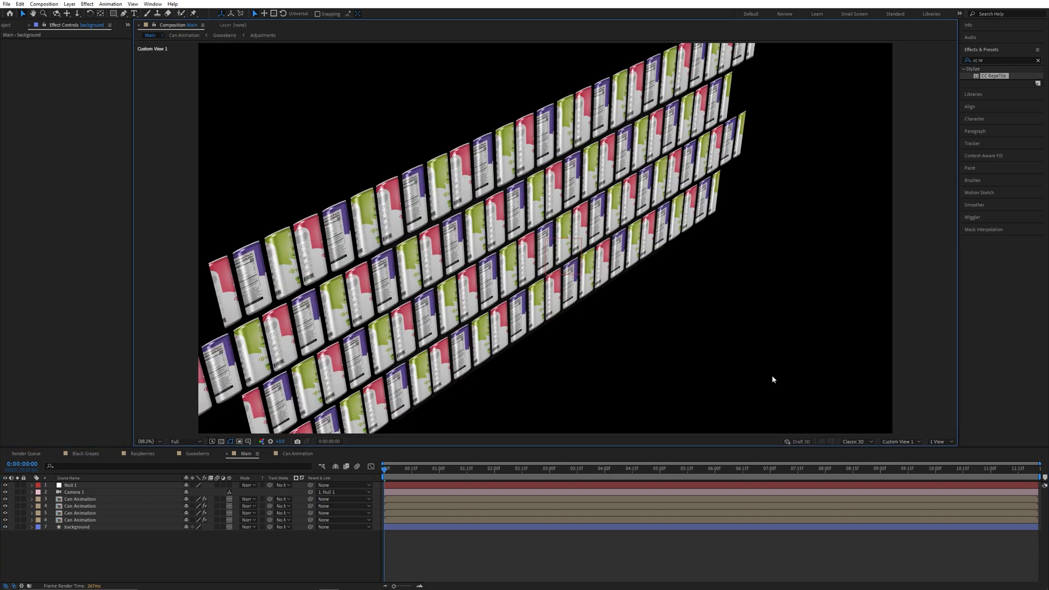
scroll(573, 274, down, 2)
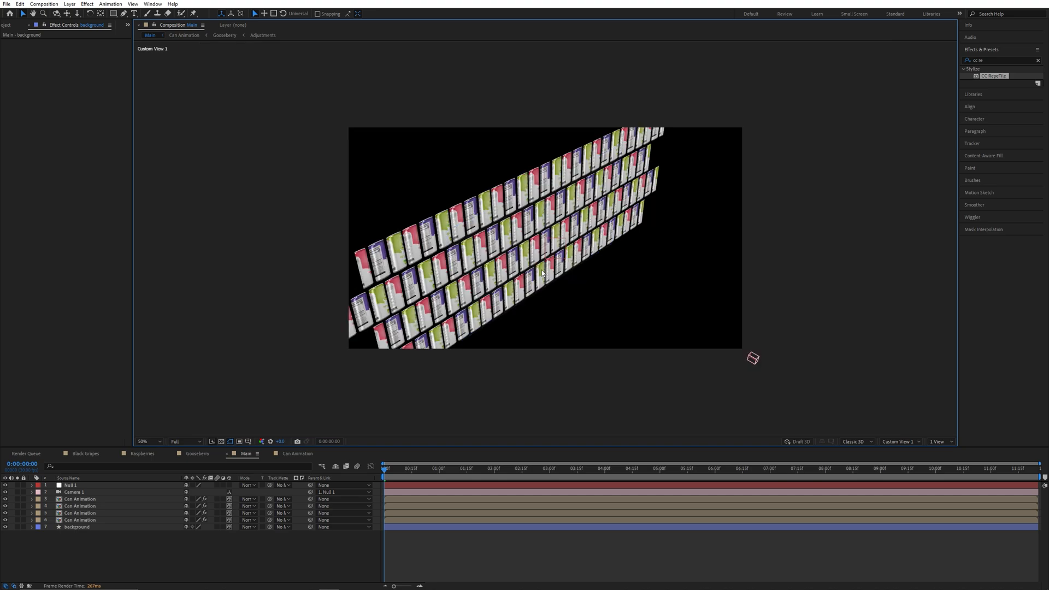
click(753, 359)
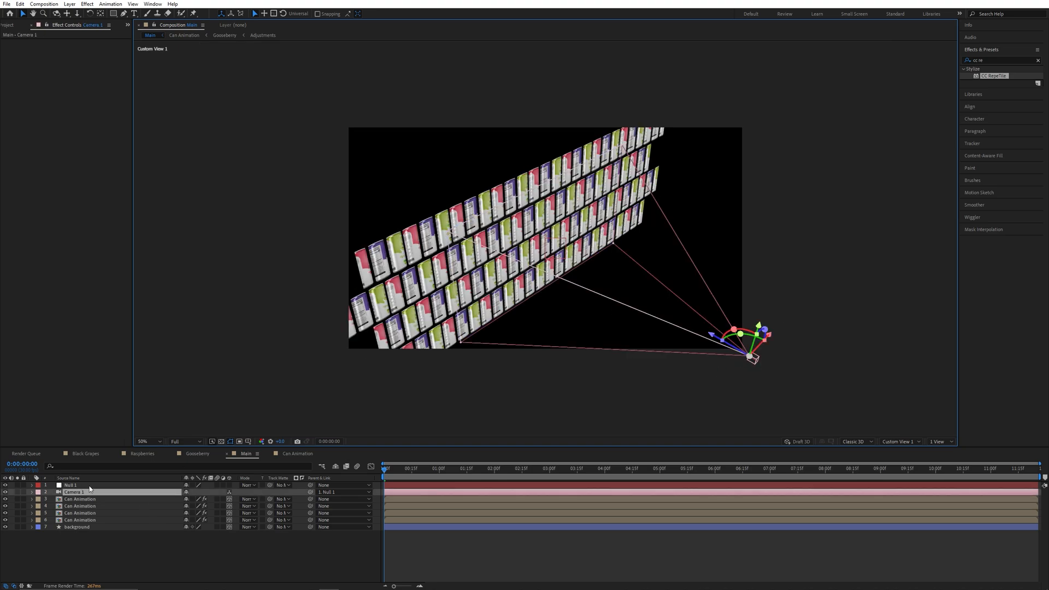
click(86, 527)
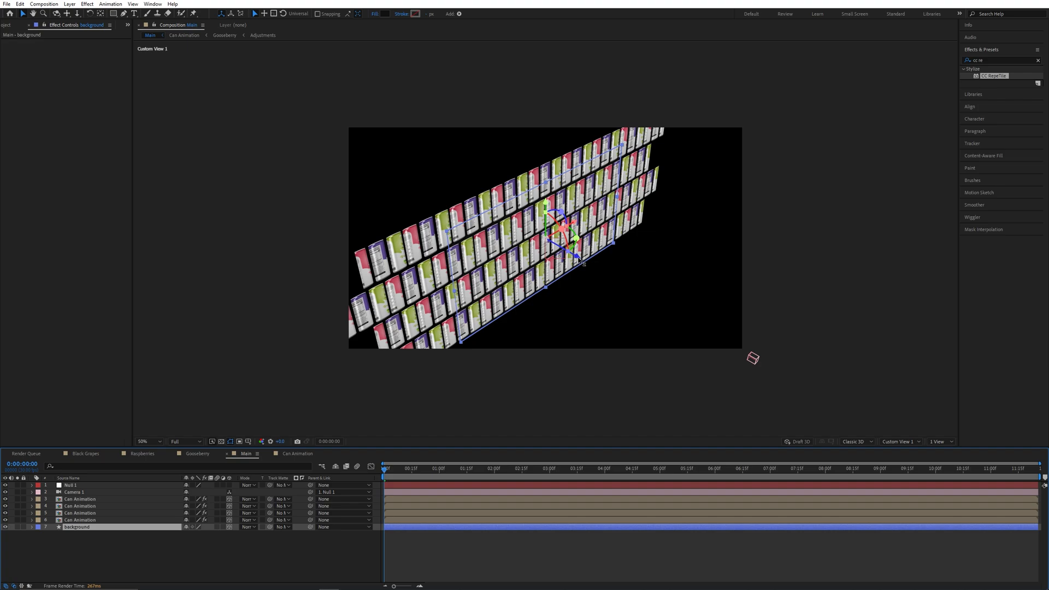
drag(579, 260, 528, 247)
Scale the background layer to 349%, shift it sideways to cover the can rows, and return to the active camera view.
key(s)
key(s)
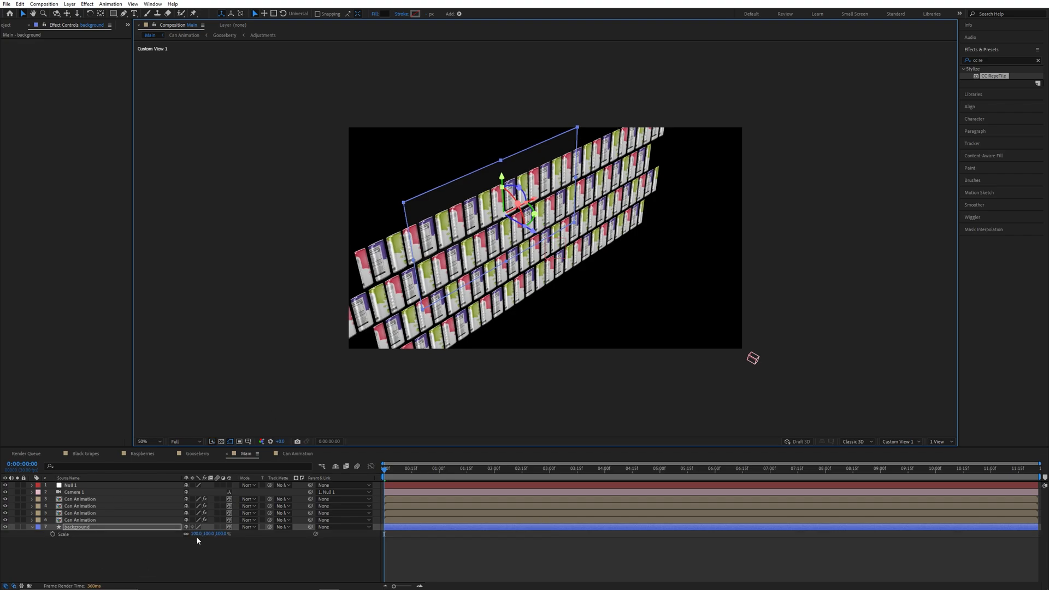
drag(196, 534, 264, 538)
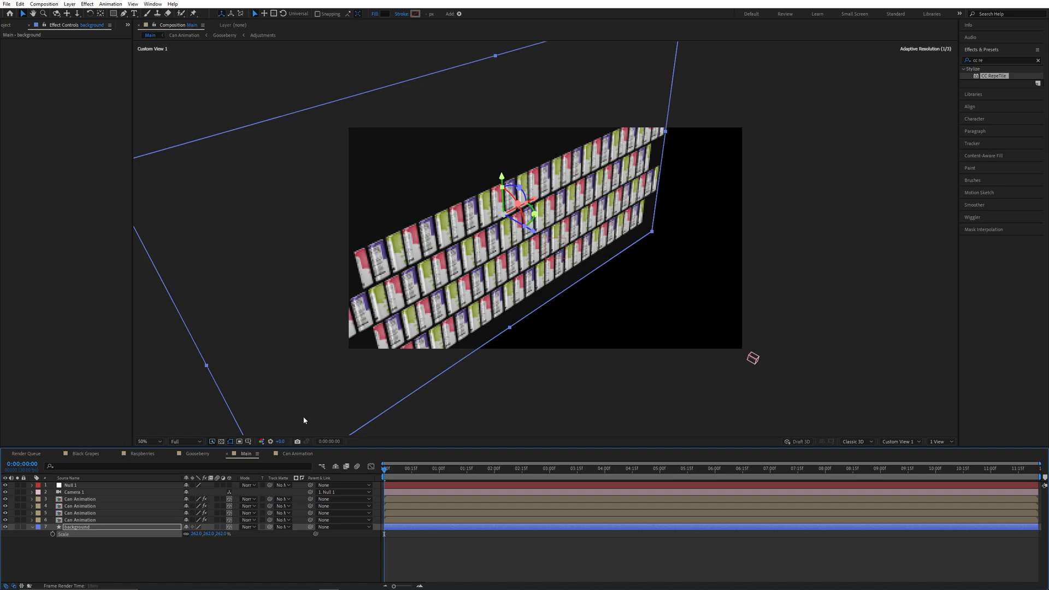
drag(540, 201, 604, 188)
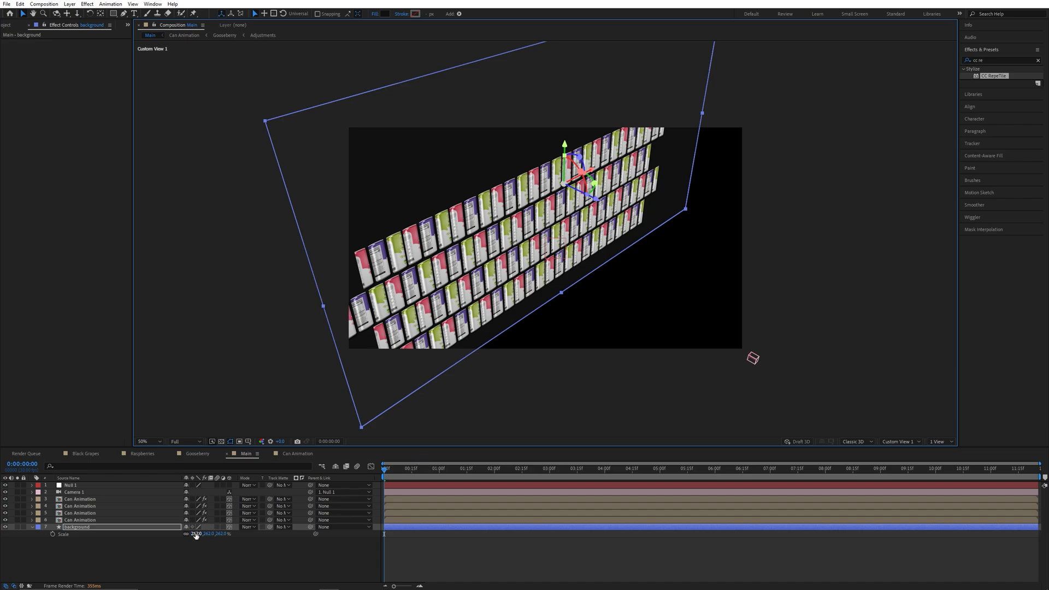
drag(195, 535, 243, 535)
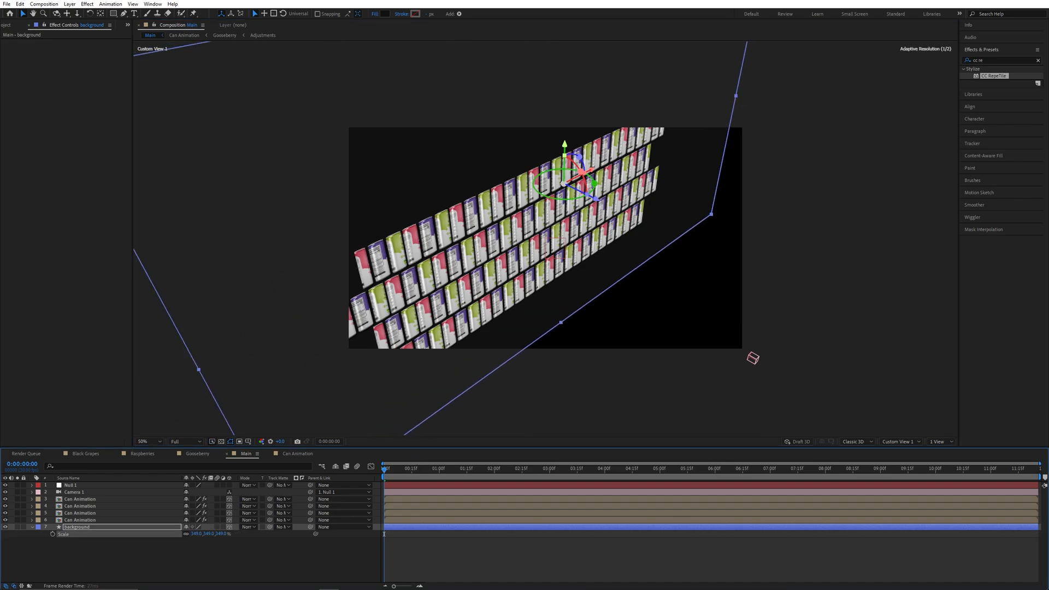
drag(588, 174, 637, 156)
click(900, 441)
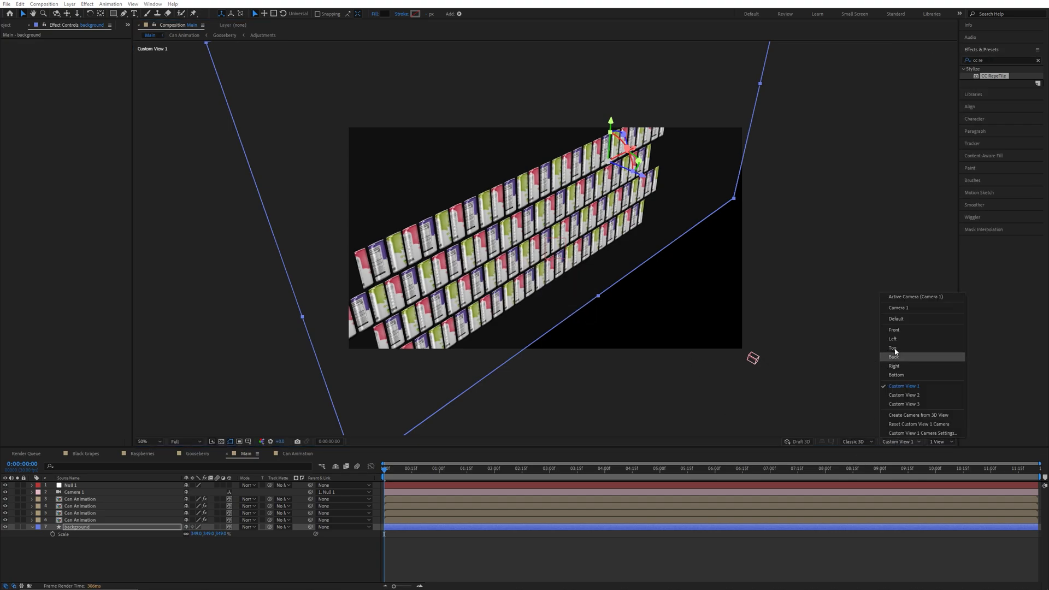
click(891, 297)
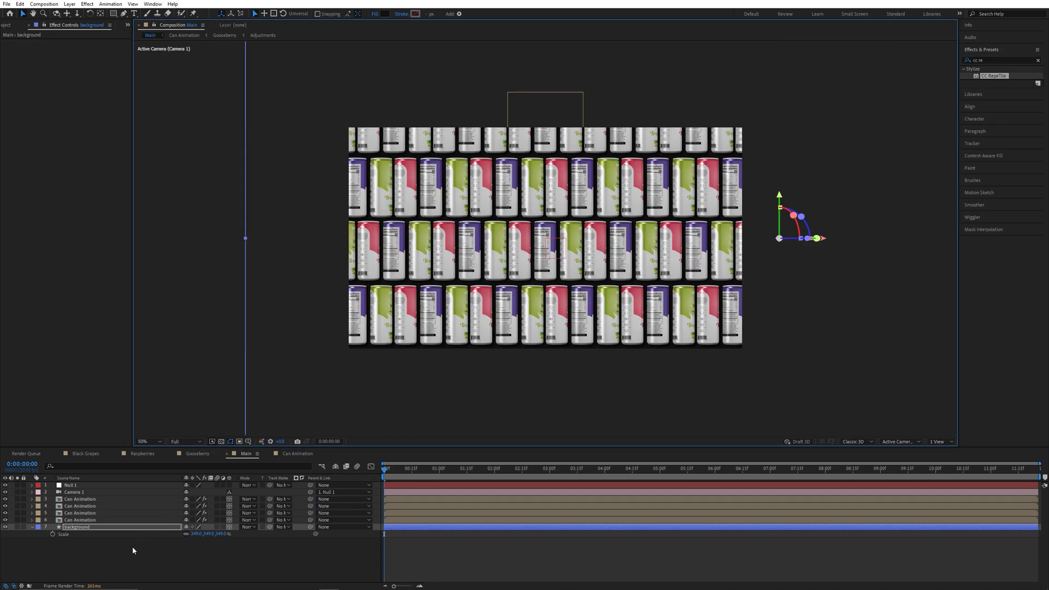
click(199, 552)
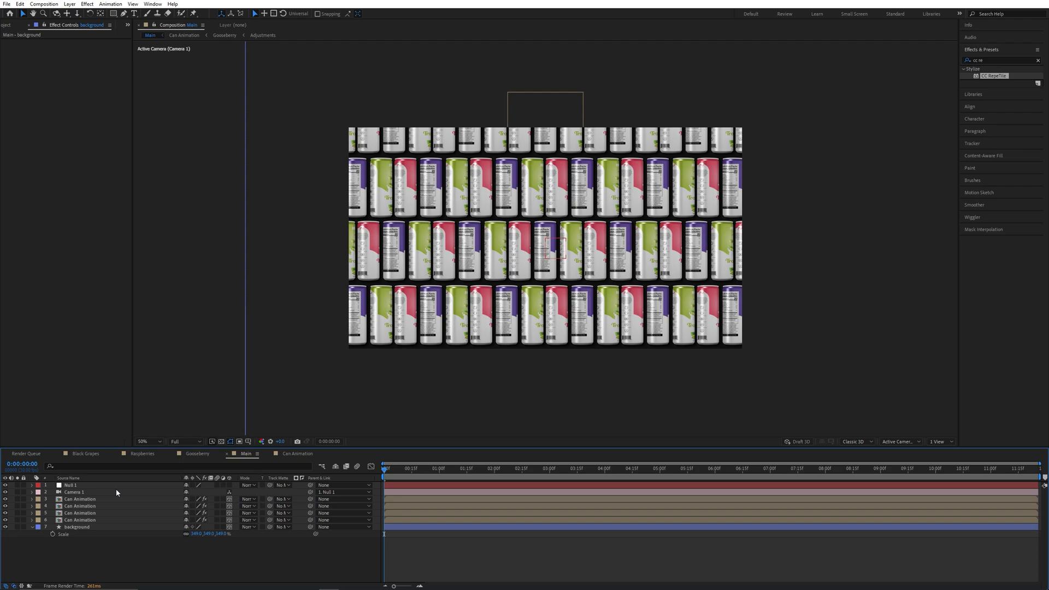
Make the camera's null a 3D layer, set its Z position to about -302, and adjust its Y position to frame all four can rows.
click(116, 485)
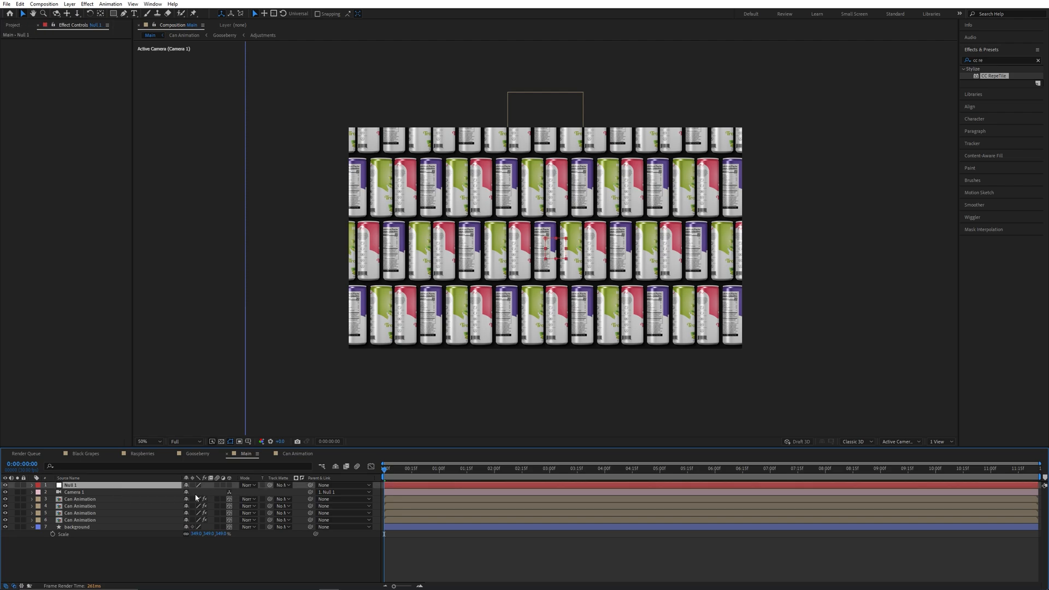
key(p)
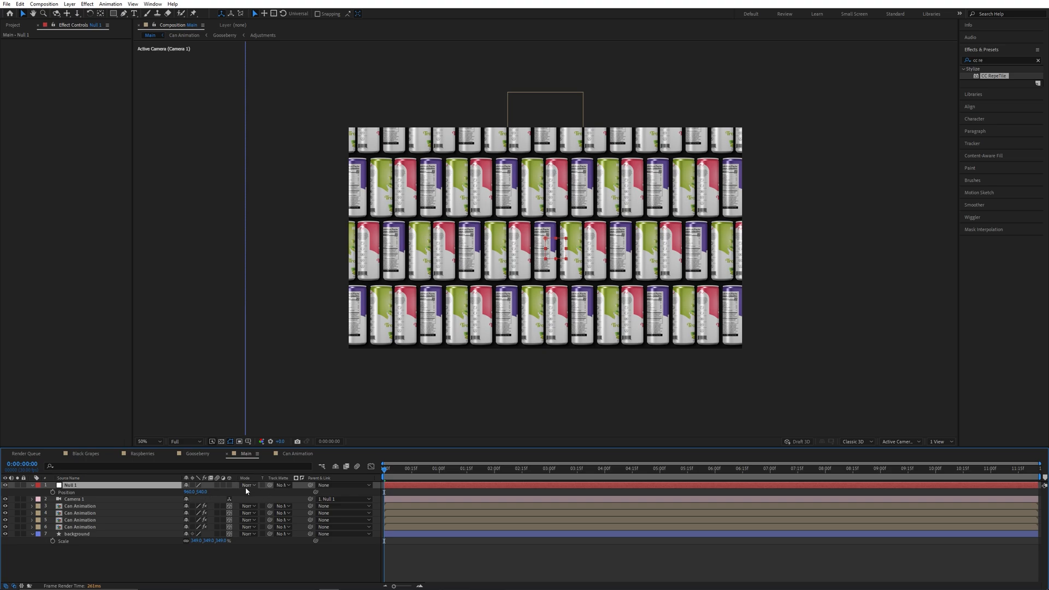
click(229, 486)
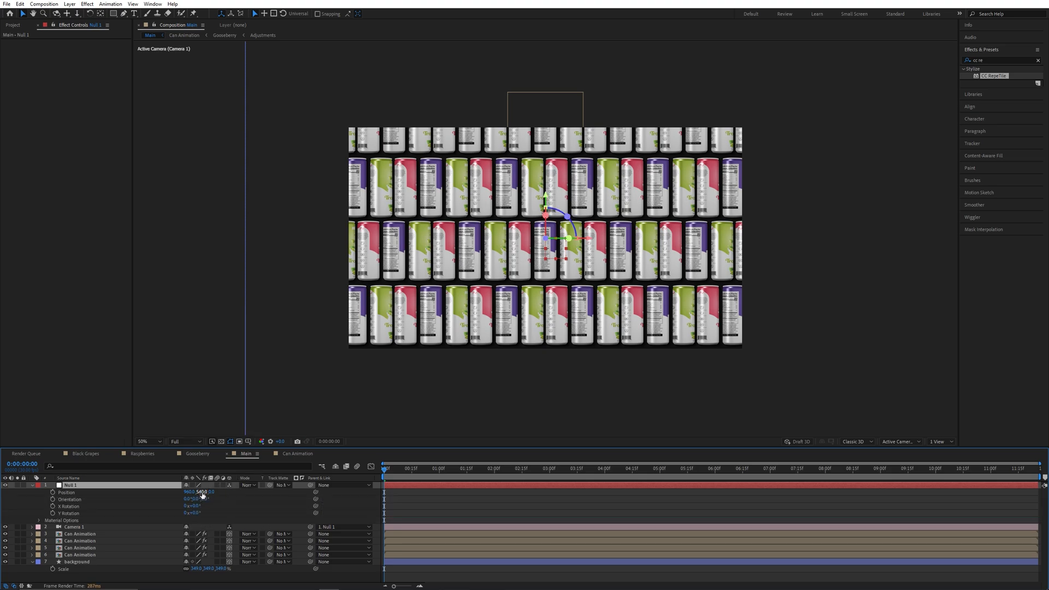
drag(199, 492, 150, 502)
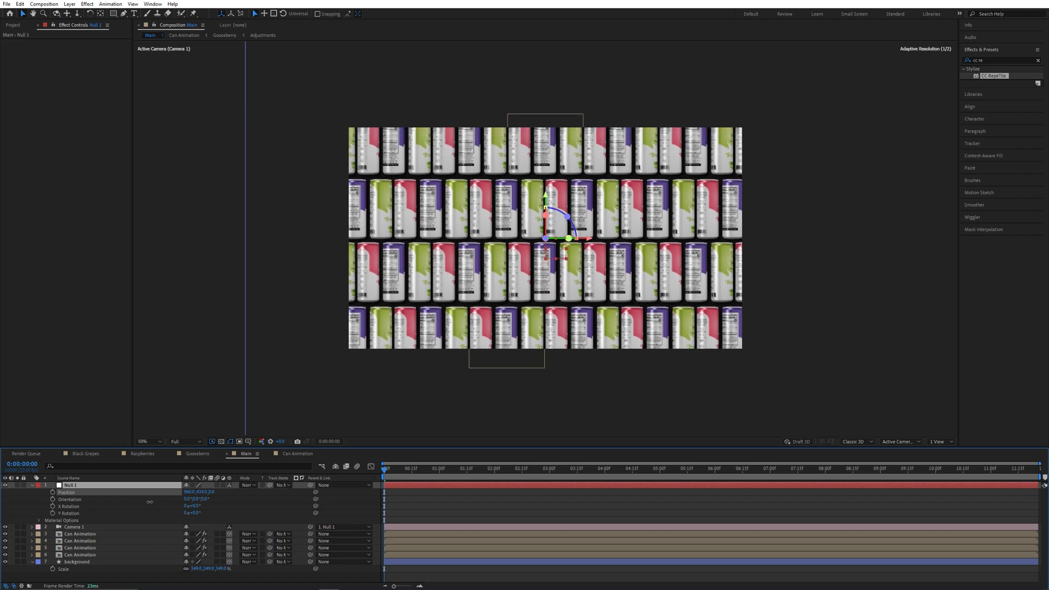
drag(213, 491, 115, 515)
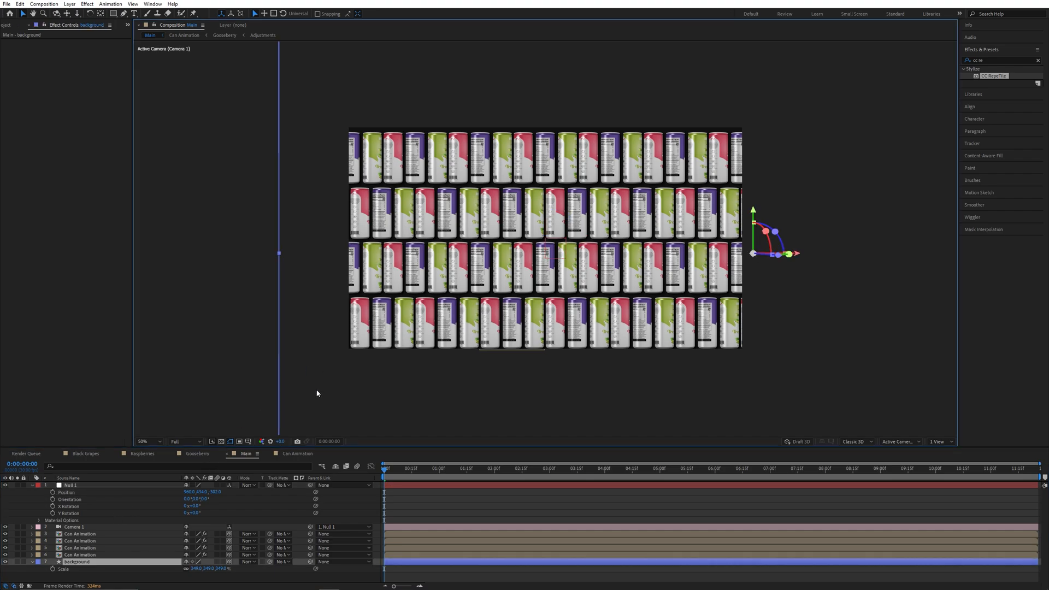
drag(202, 492, 207, 493)
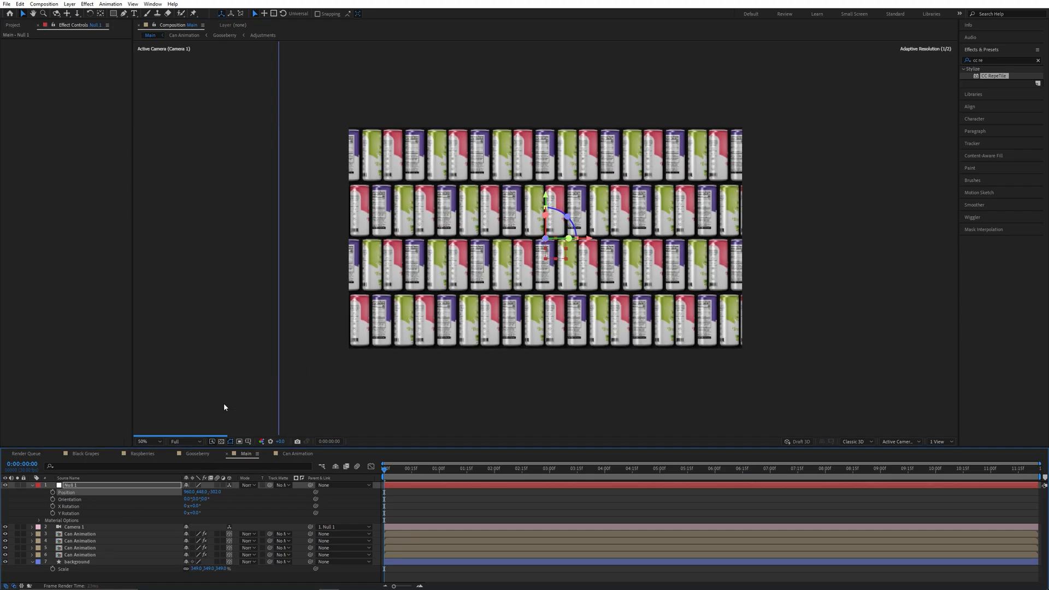
Fit the composition to the viewer and preview the can animation with the reframed camera.
click(146, 441)
click(148, 302)
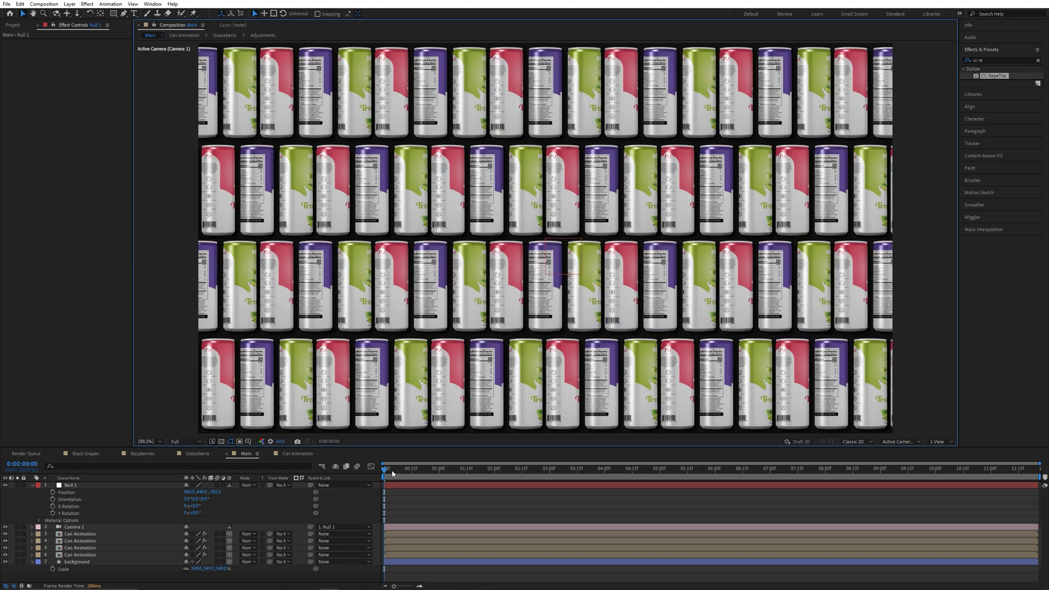
key(space)
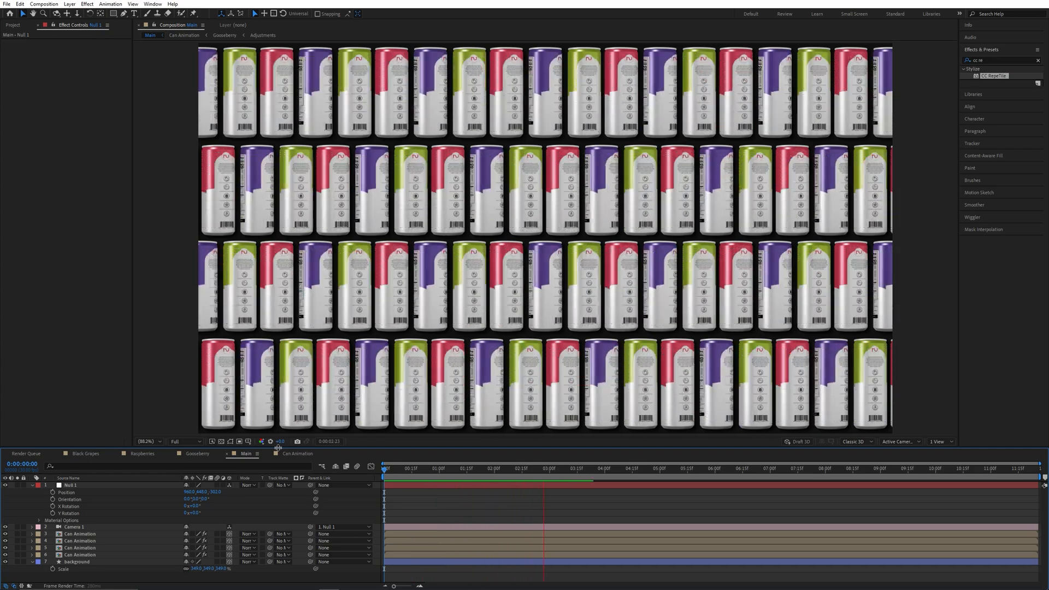
key(space)
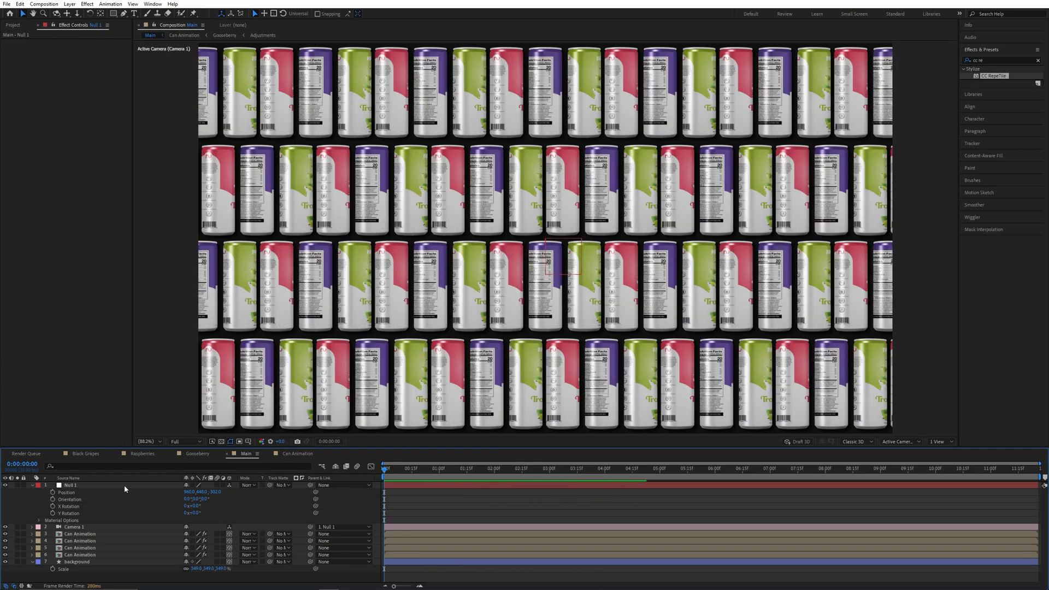
Add starting keyframes at 0:00 for the null's Position and Z Rotation, and show only its keyframed properties.
click(124, 486)
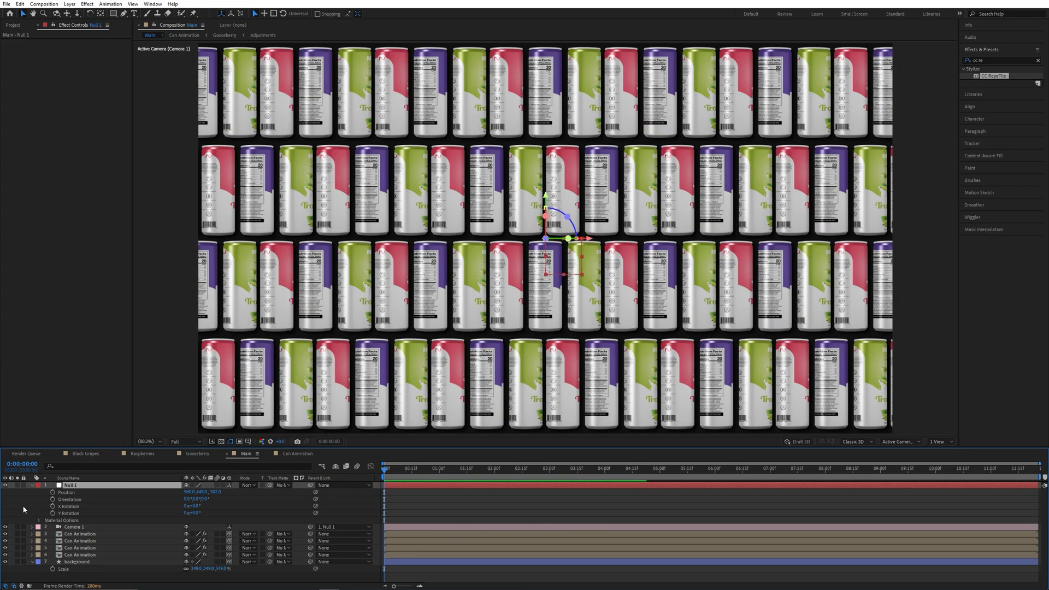
click(53, 492)
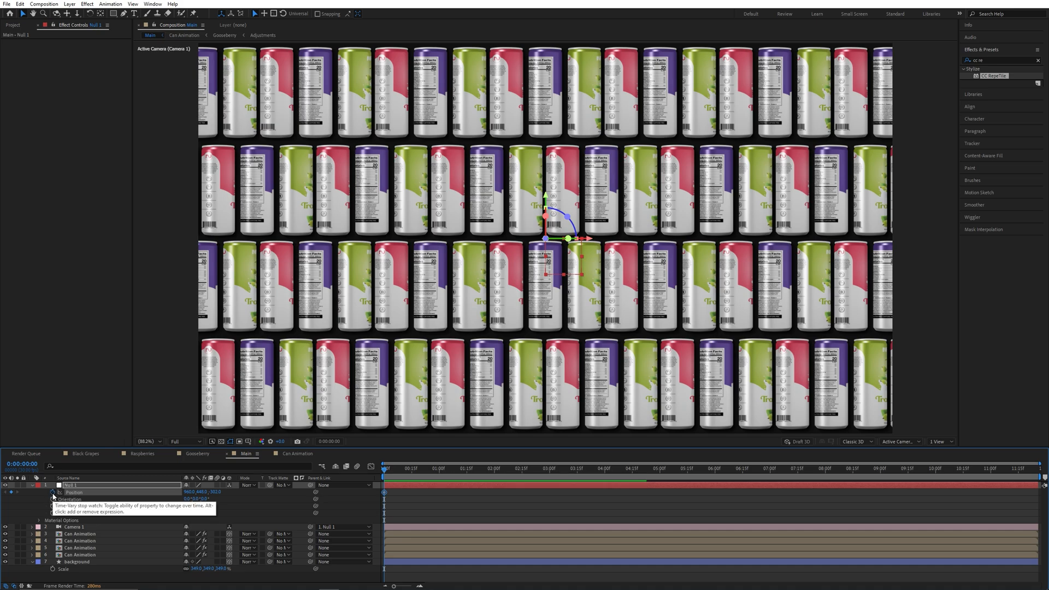
key(r)
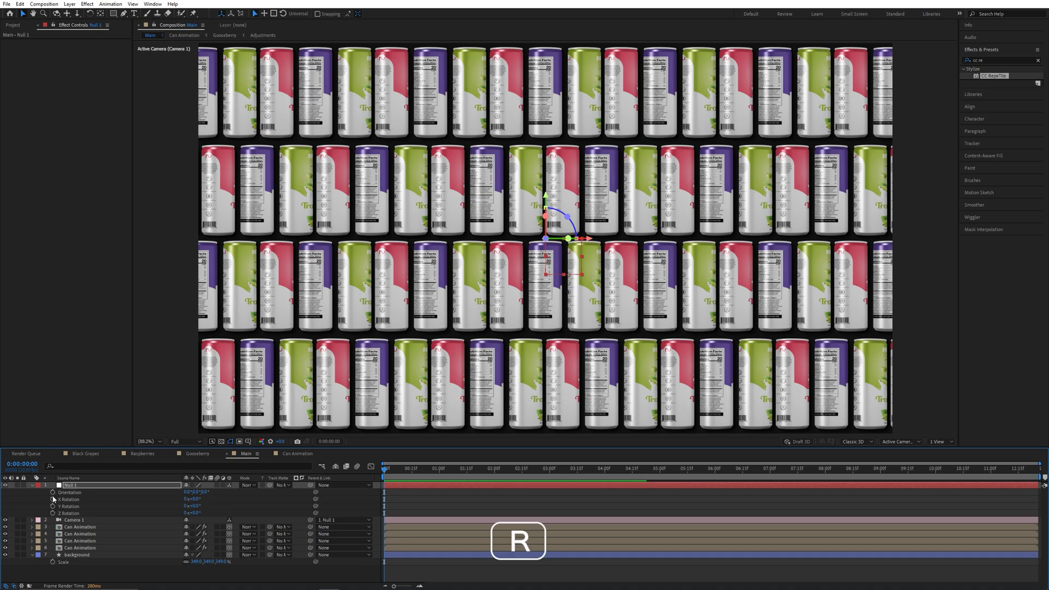
click(53, 513)
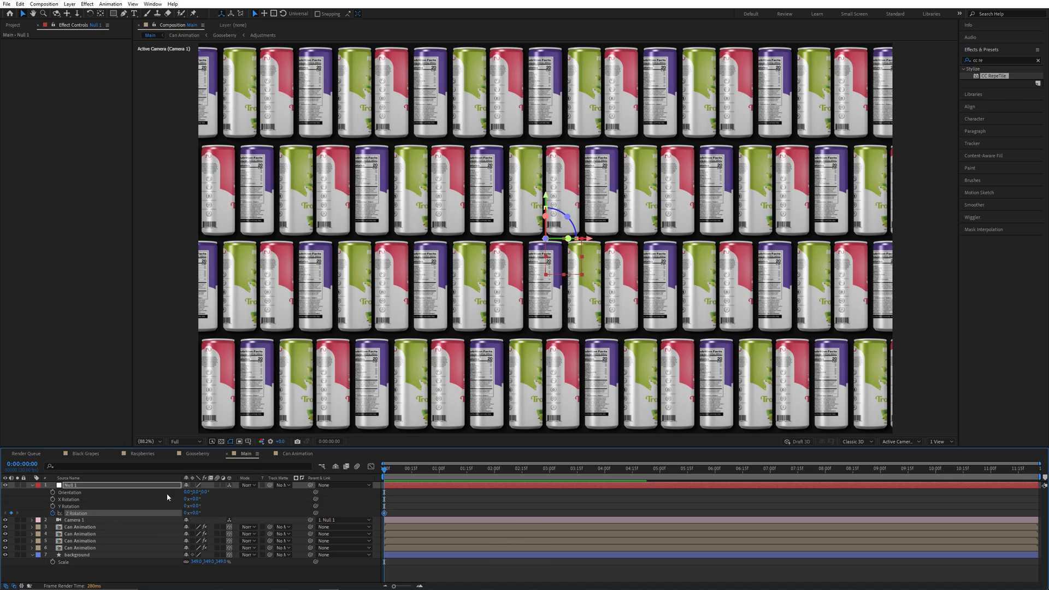
key(u)
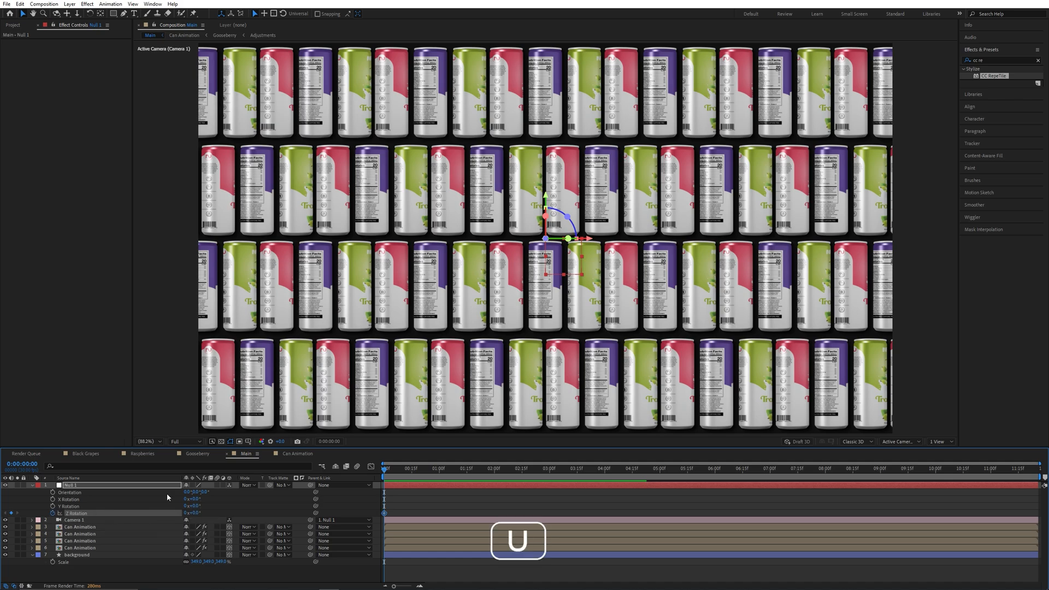
At 0:00:03:29, keyframe the null's Z position at about 641 and its Z Rotation at about 327°.
drag(384, 471, 604, 485)
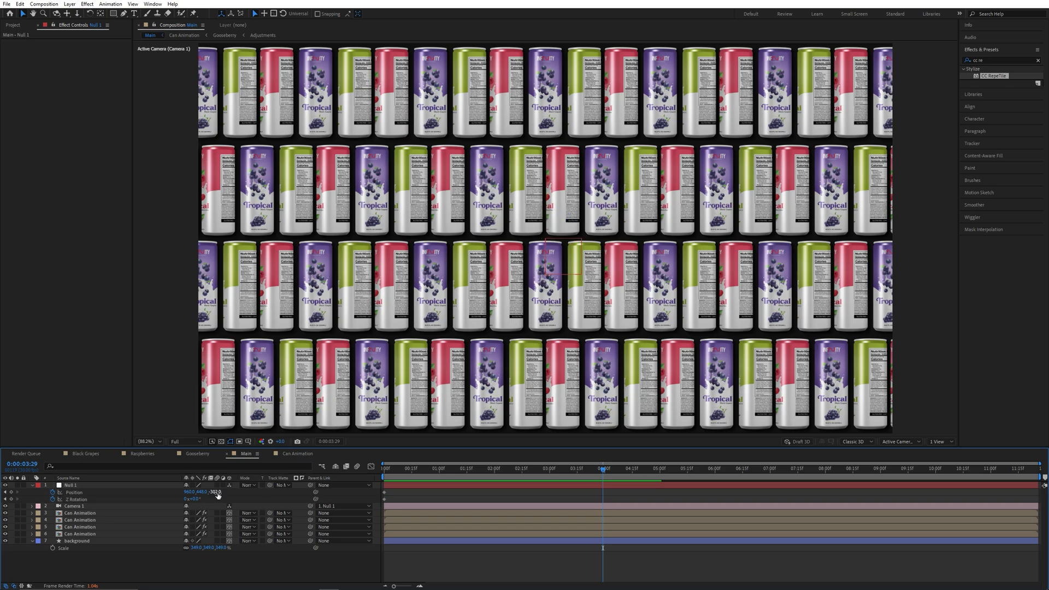
drag(214, 491, 605, 493)
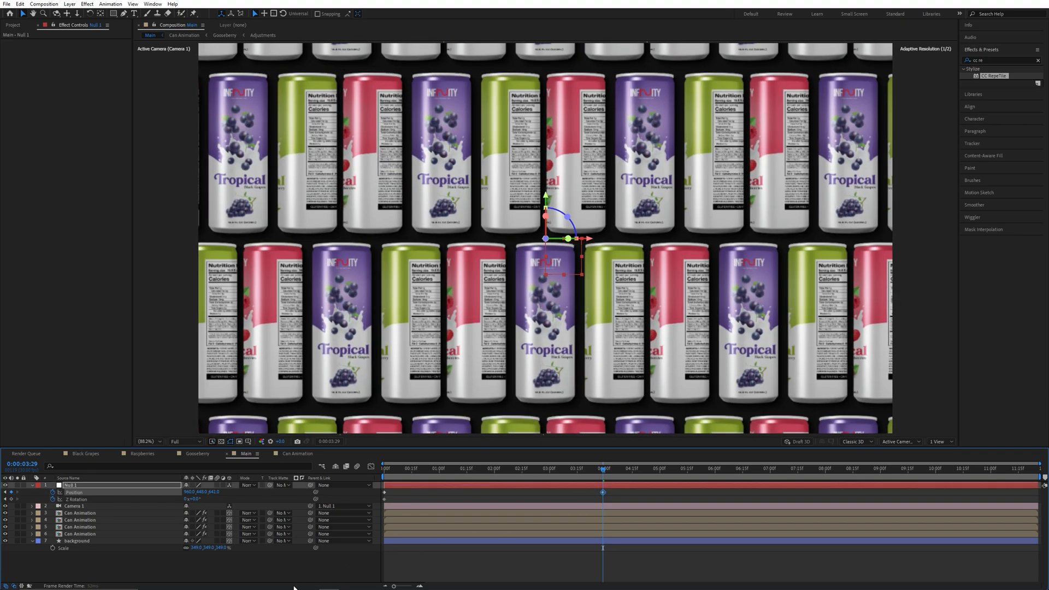
click(240, 565)
drag(195, 498, 314, 481)
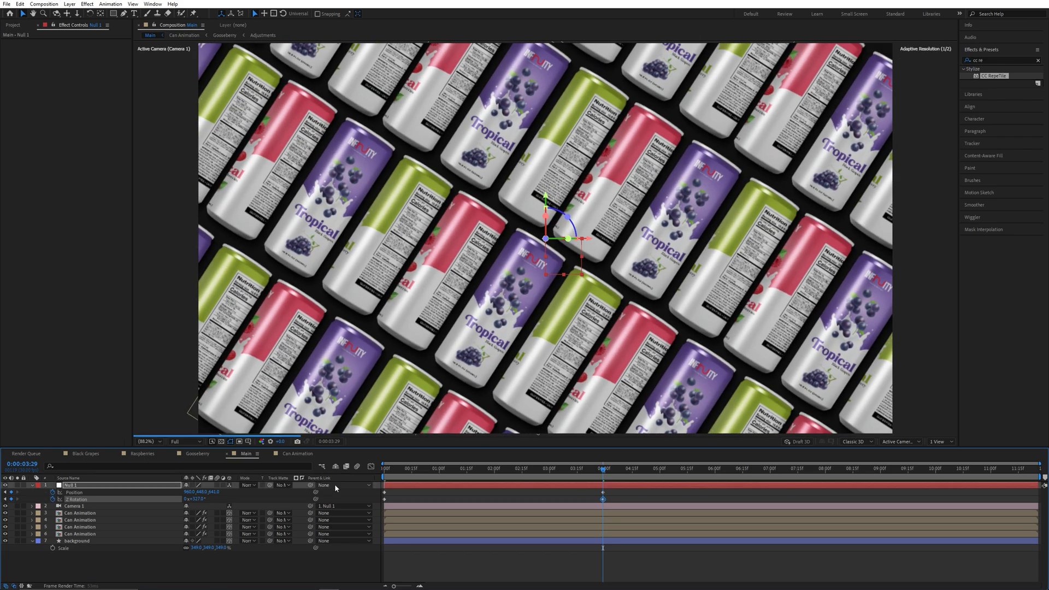
click(340, 570)
Preview the null-driven camera move from the start of the composition.
drag(435, 470, 364, 480)
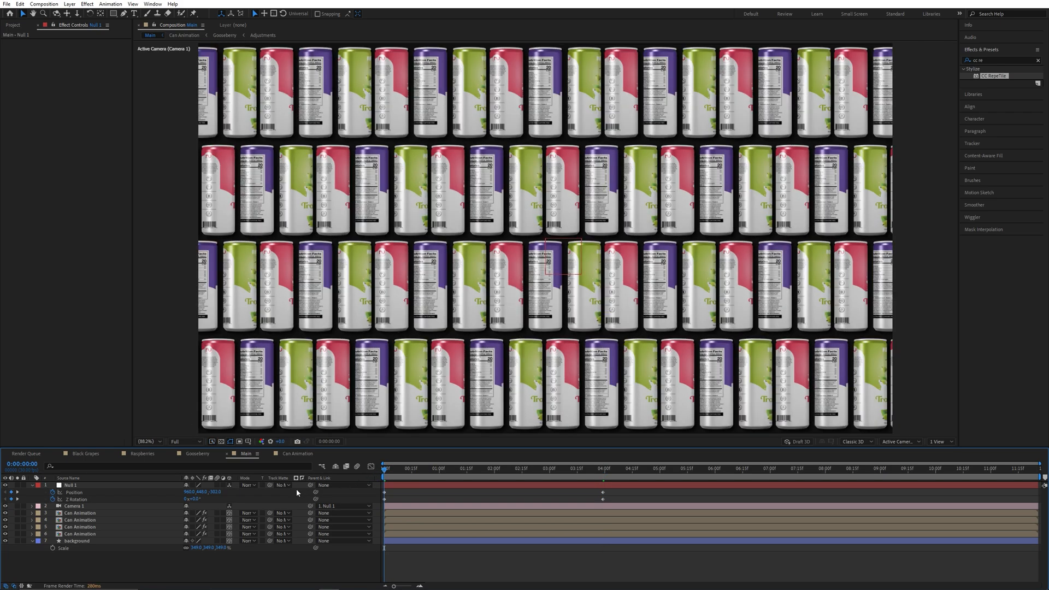
key(space)
key(space)
key(space)
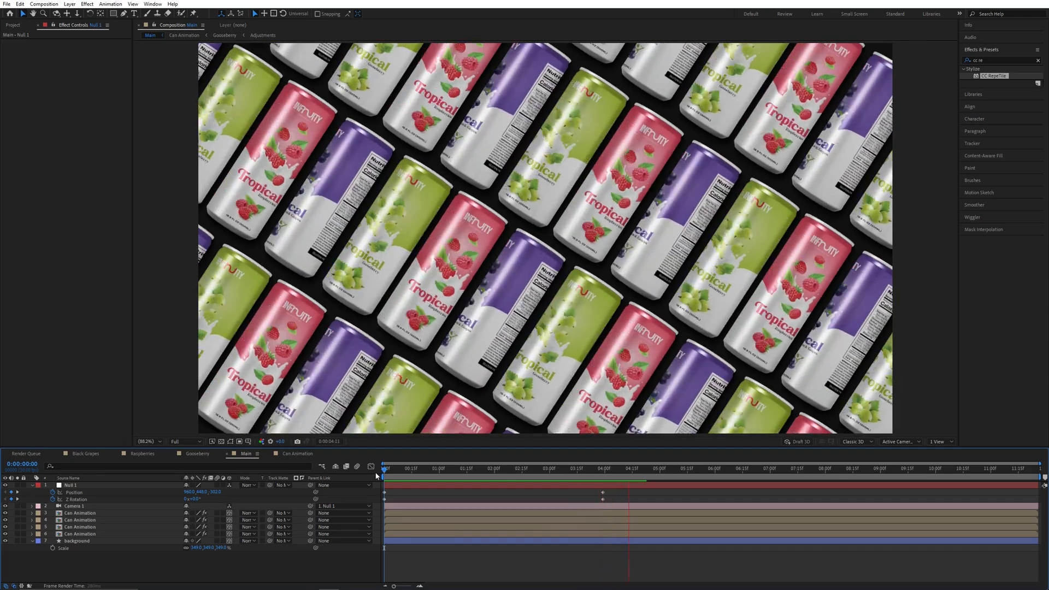
Move the null's ending Position and Z Rotation keyframes to about 5 seconds and preview the slower camera move.
click(490, 471)
drag(490, 471, 656, 494)
key(space)
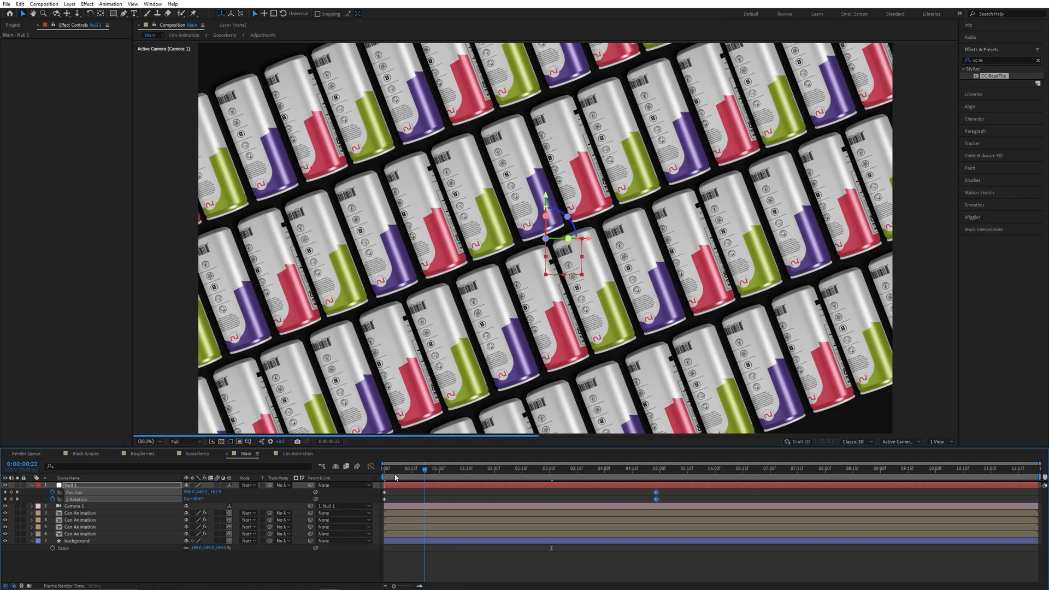
At about 0:00:01:25, duplicate two can rows and move the copies to fill the empty lower-left area of the frame.
drag(395, 475, 485, 481)
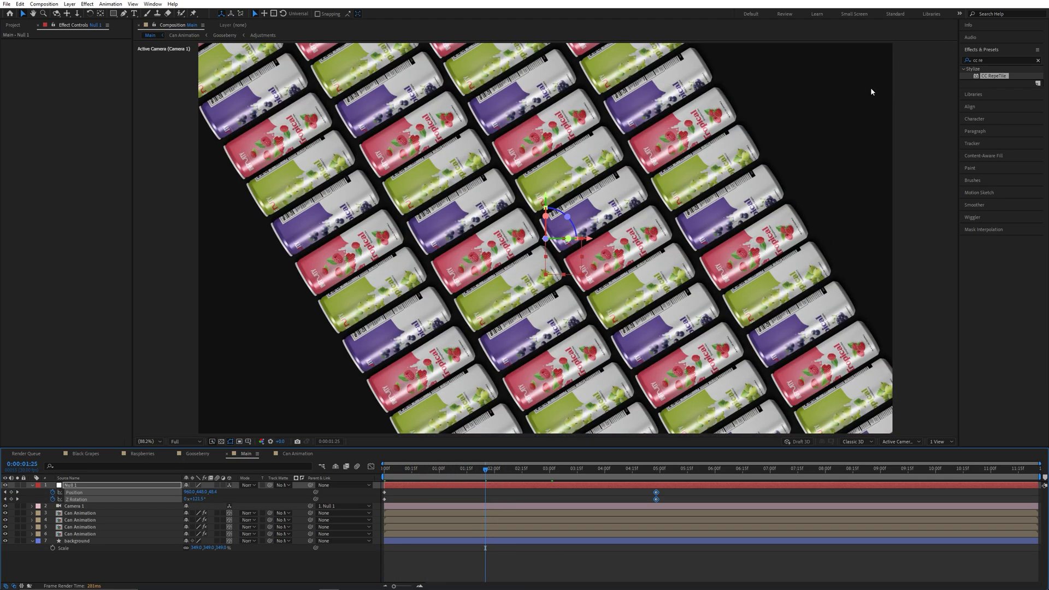
click(379, 299)
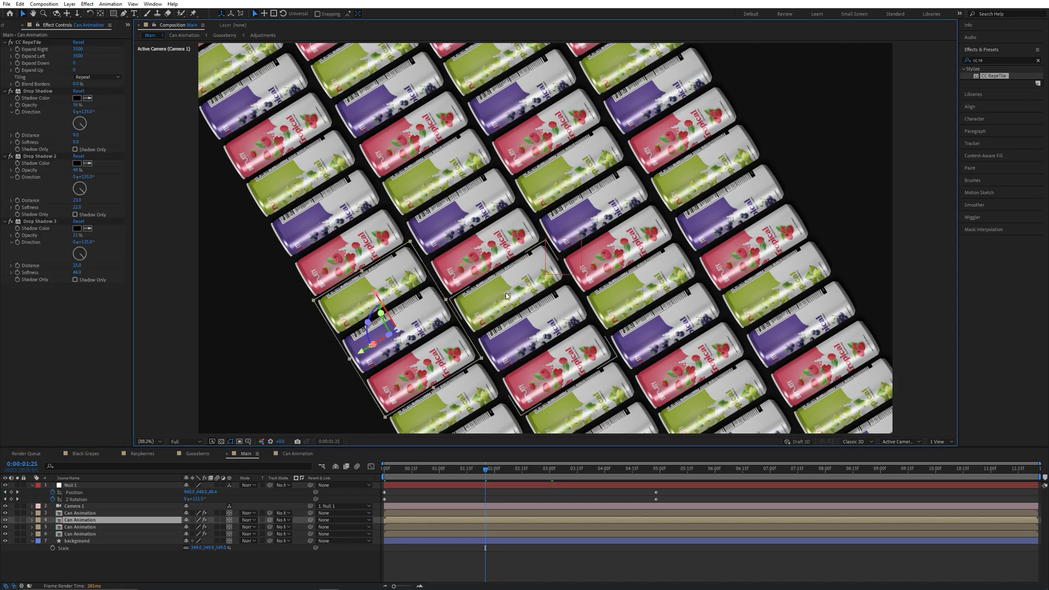
shift+click(498, 277)
key(ctrl+d)
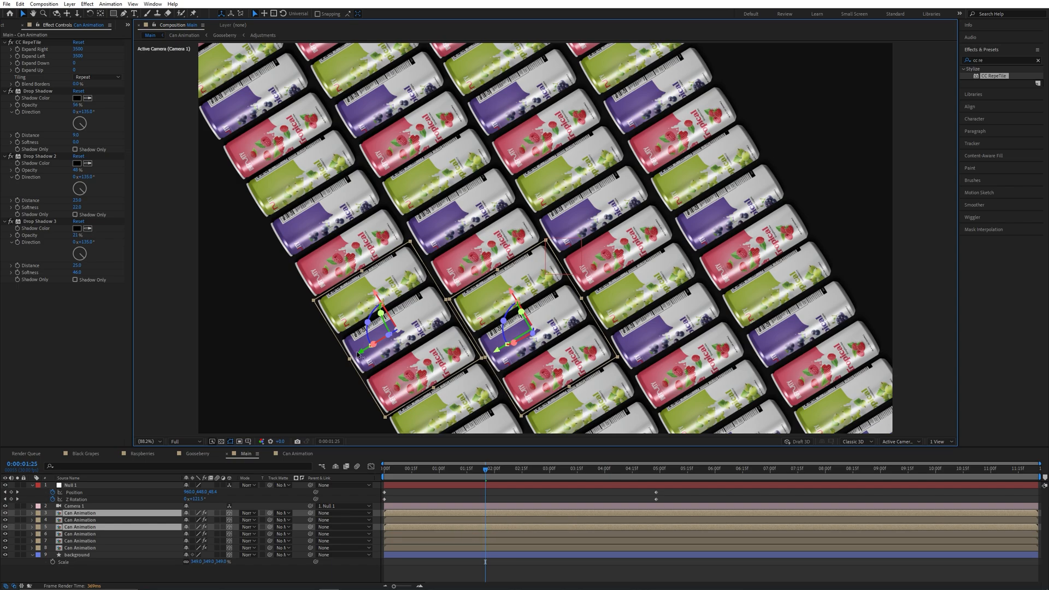
drag(358, 354, 150, 462)
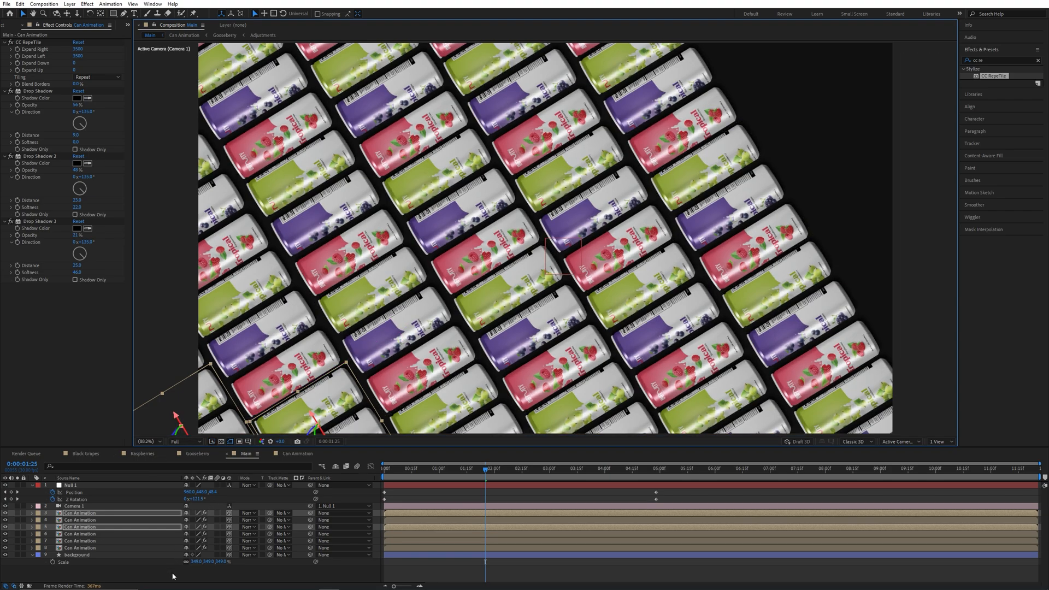
Duplicate the two can rows nearest the upper-right gap and move the copies outward to cover it.
click(676, 246)
shift+click(591, 251)
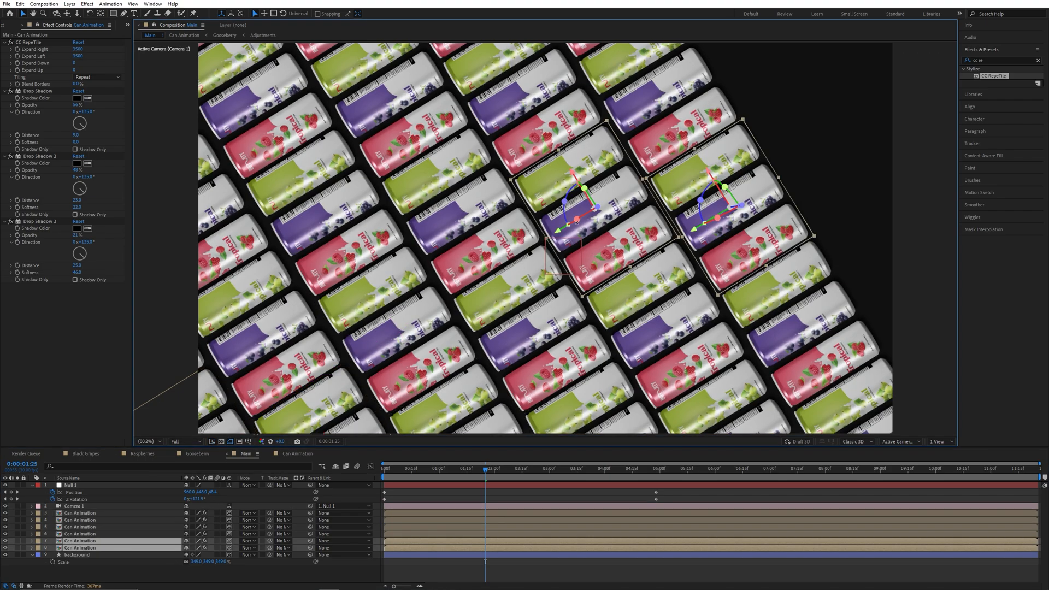
key(ctrl+d)
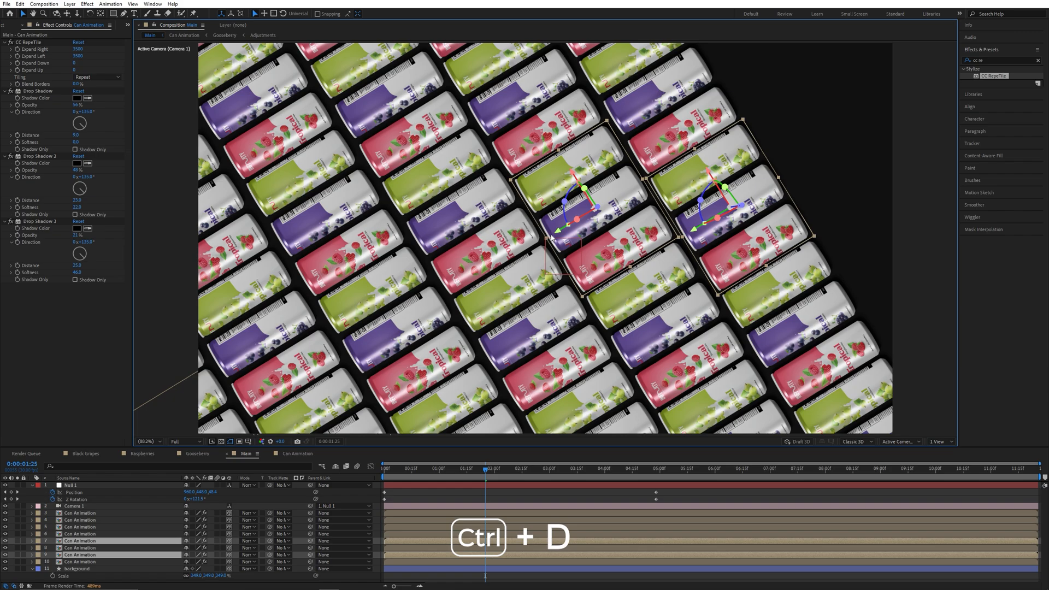
drag(560, 232, 781, 146)
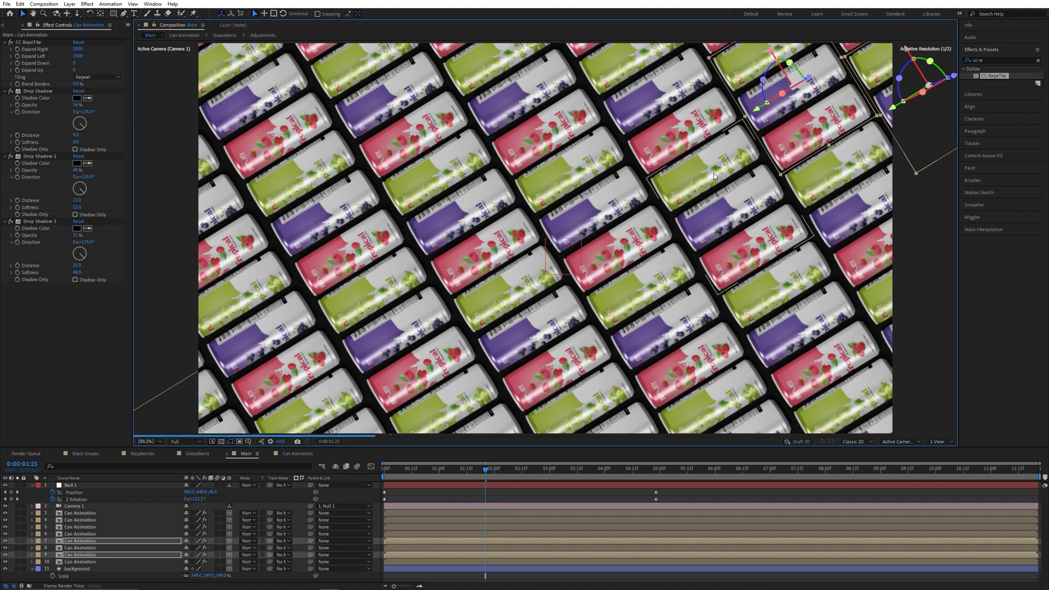
Preview the camera move from the start to check that the added rows cover the frame.
key(Home)
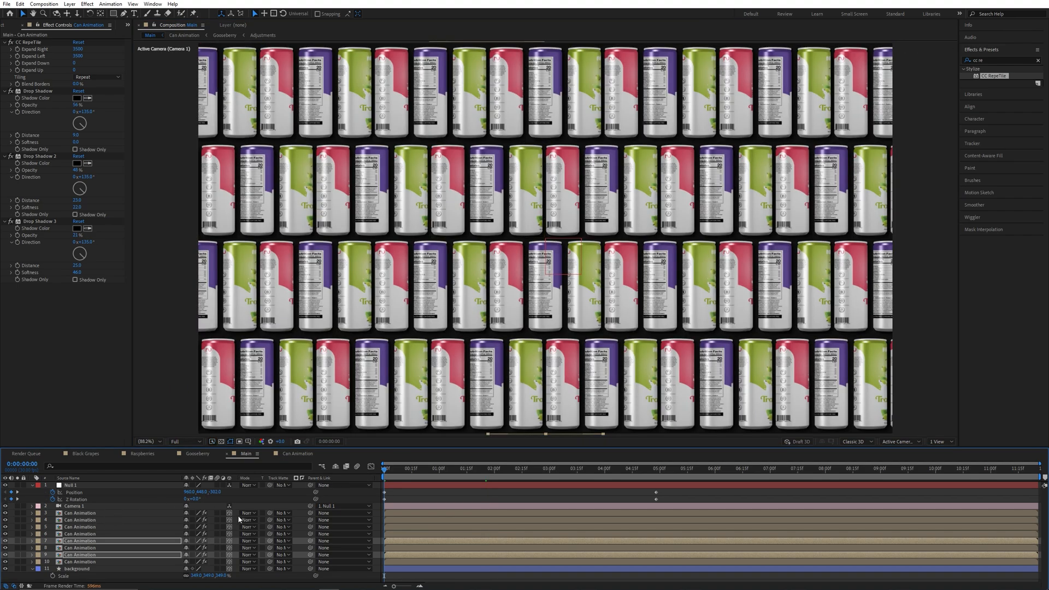
key(space)
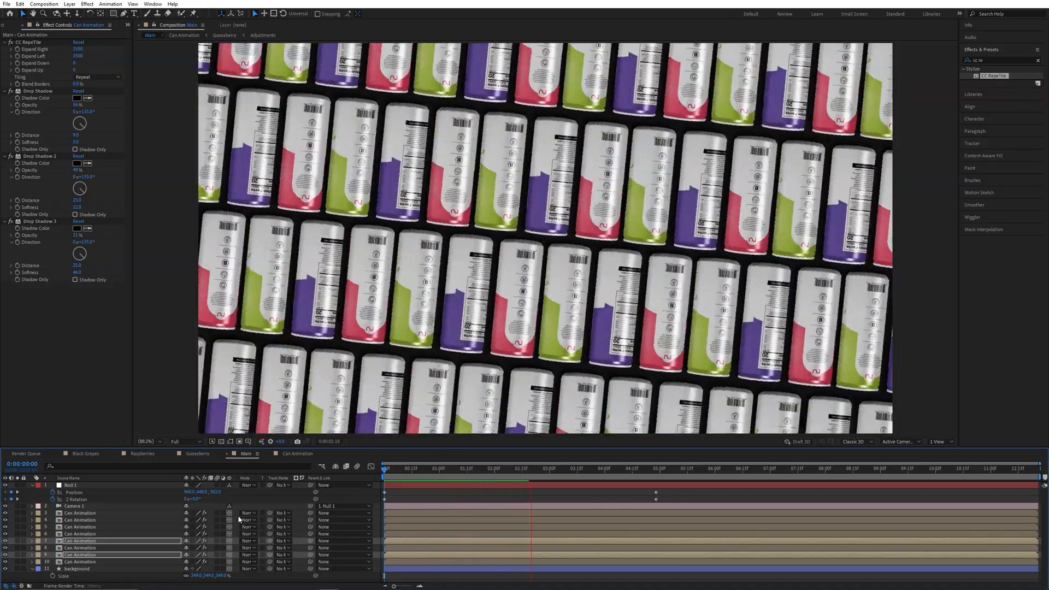
key(space)
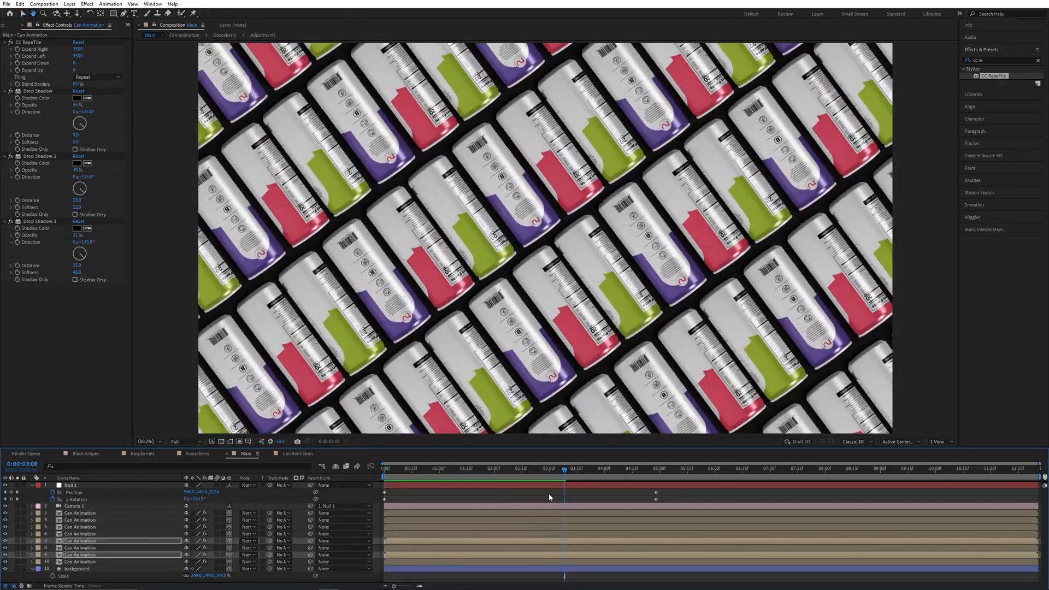
Apply Easy Ease to all the null's keyframes, lower preview resolution to Quarter, and set the ending speed-curve influence to about 72%.
drag(665, 488, 366, 505)
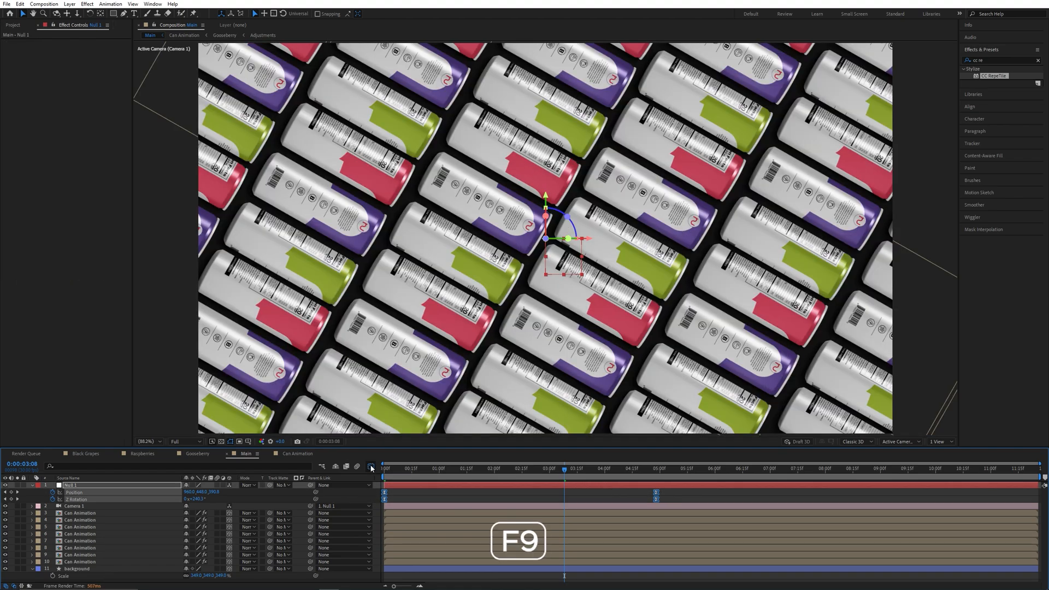
click(371, 467)
click(192, 443)
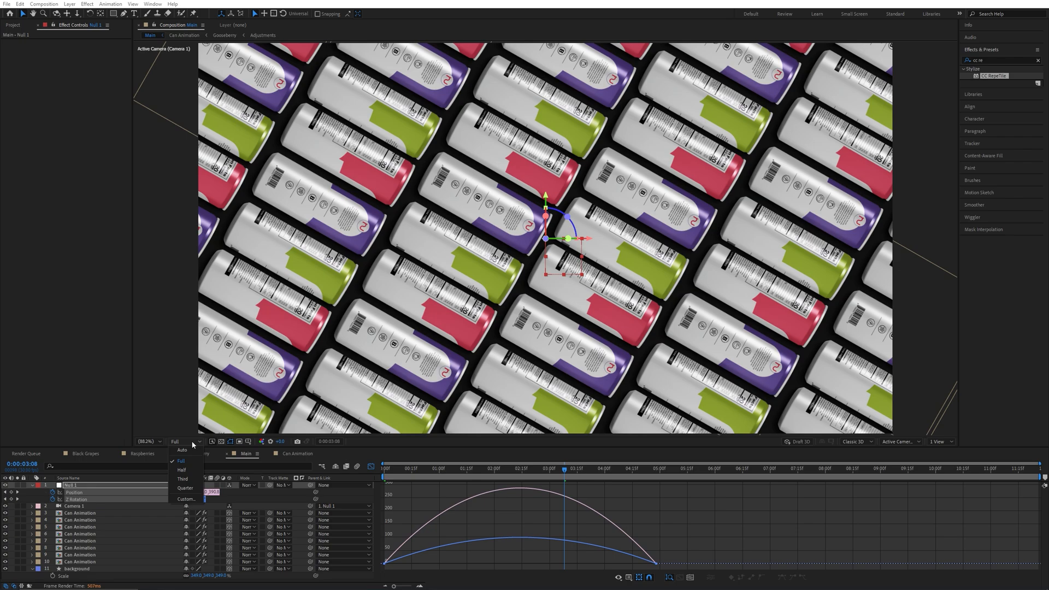
click(185, 489)
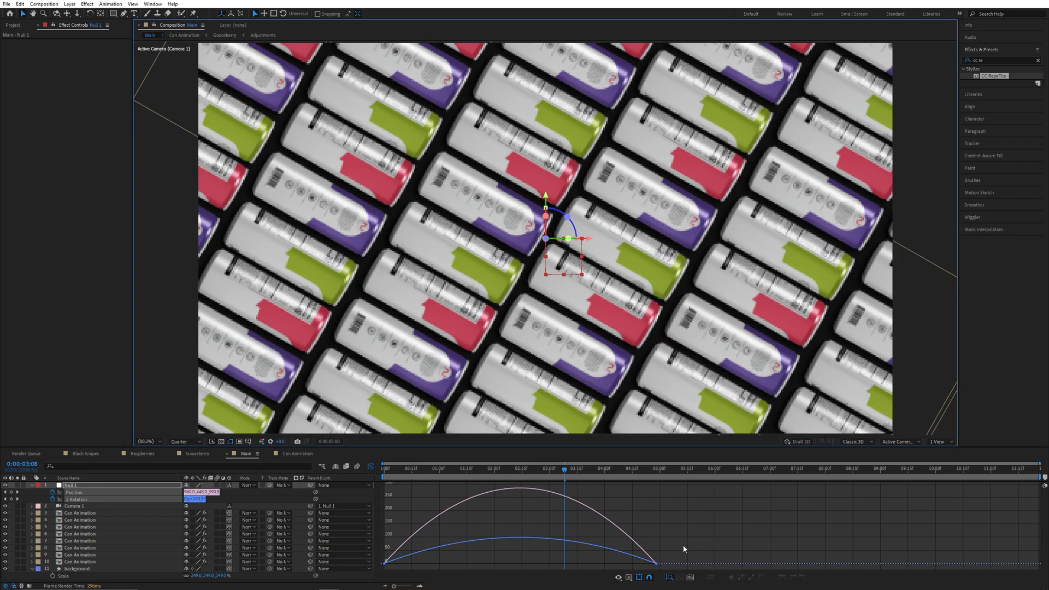
drag(683, 482, 558, 561)
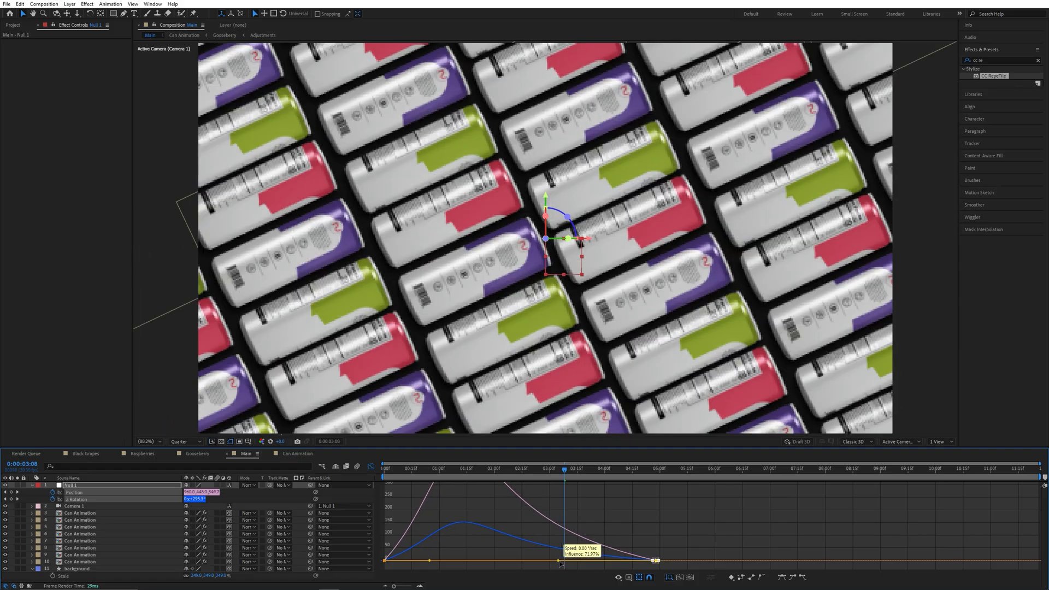
Preview the eased camera move, close the Graph Editor, and restore the preview resolution to Full.
key(space)
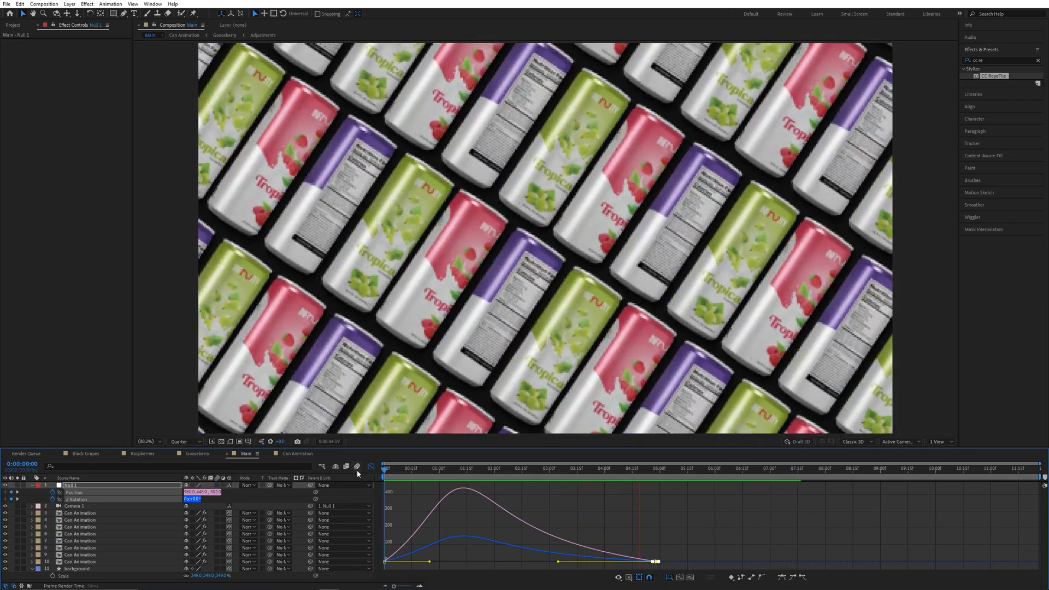
key(space)
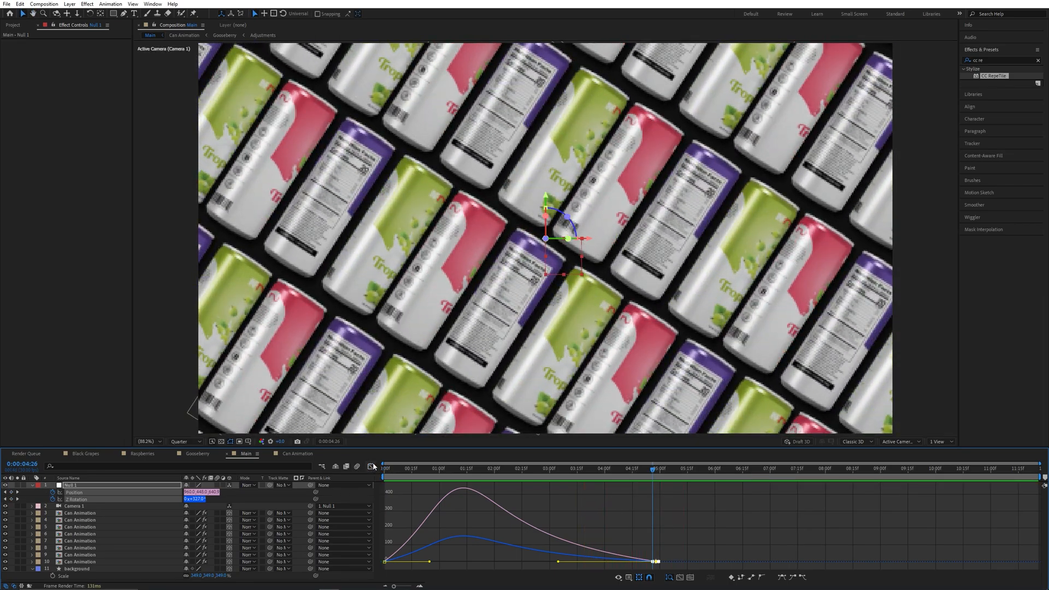
click(372, 466)
click(186, 441)
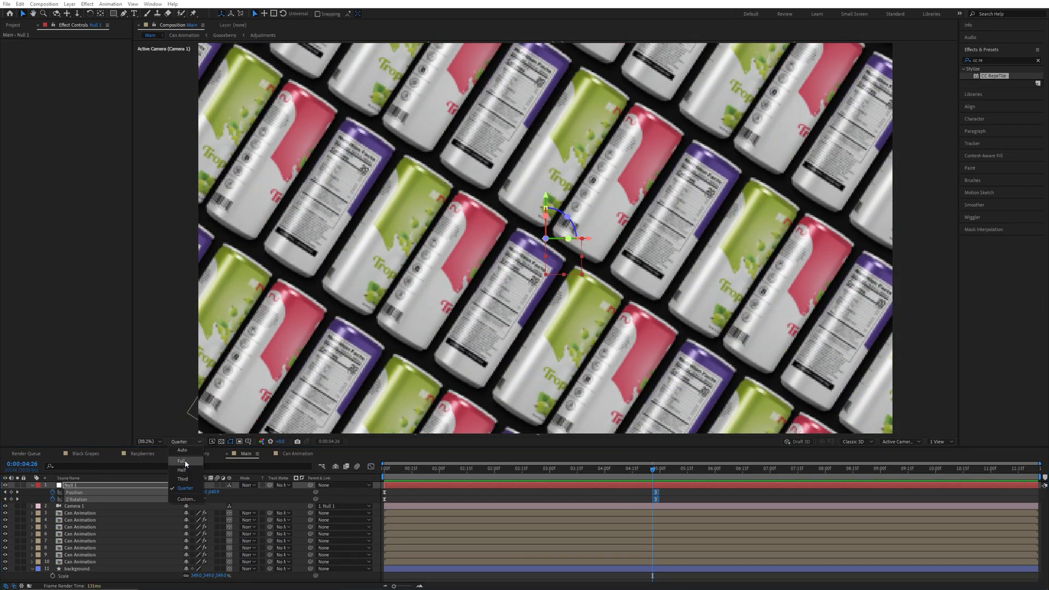
click(183, 459)
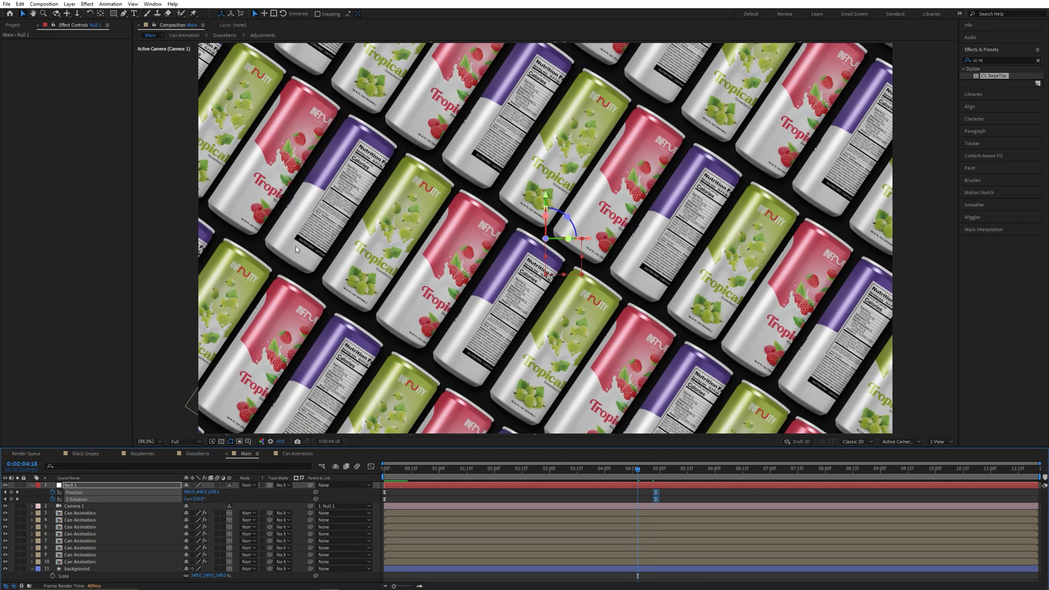
View the composition at 100% and collapse the null and background layers' properties.
key(slash)
right_click(133, 565)
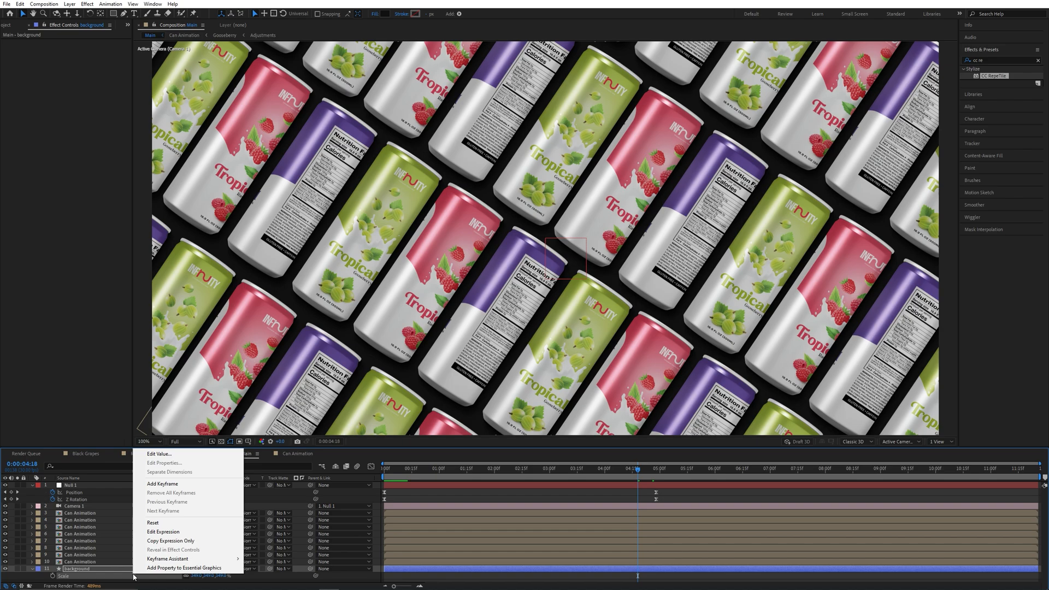
key(Escape)
click(36, 485)
click(32, 485)
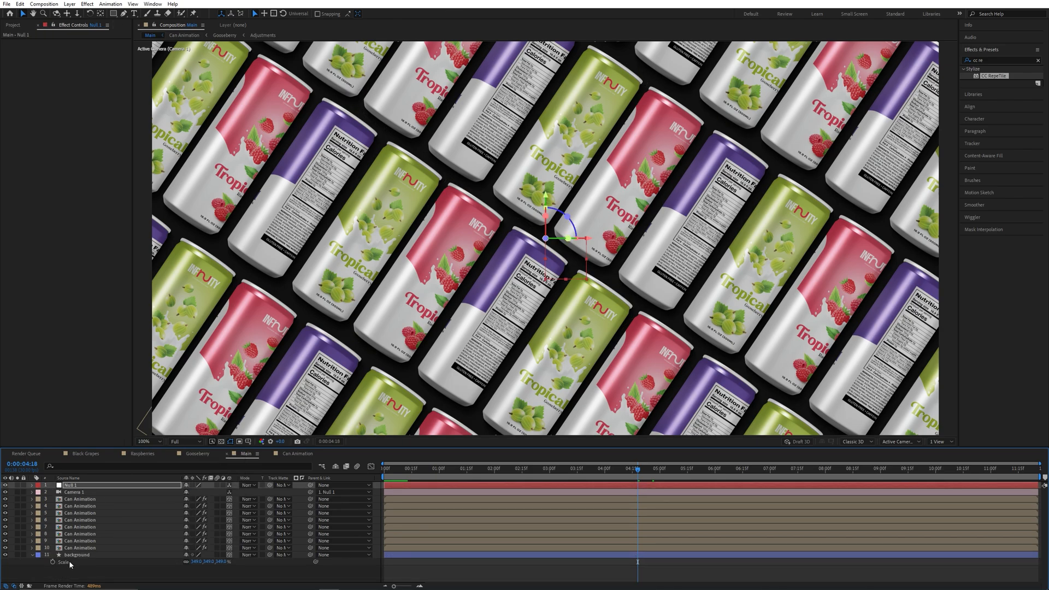
click(31, 555)
Add a Spot light to Main with 100% intensity, 90° cone angle, 50% cone feather and no shadows.
right_click(85, 566)
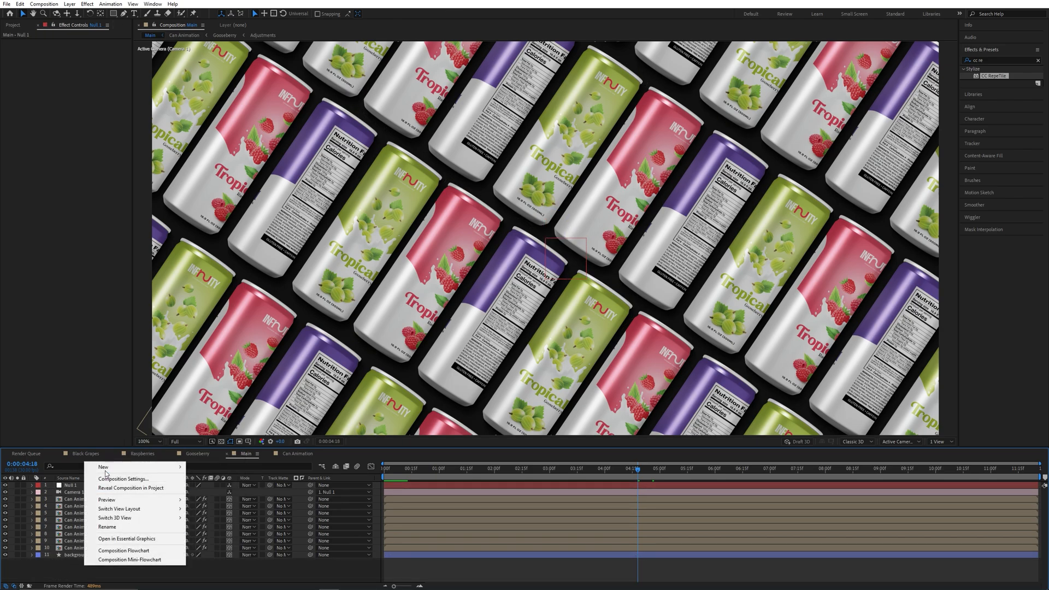
mouse_move(112, 471)
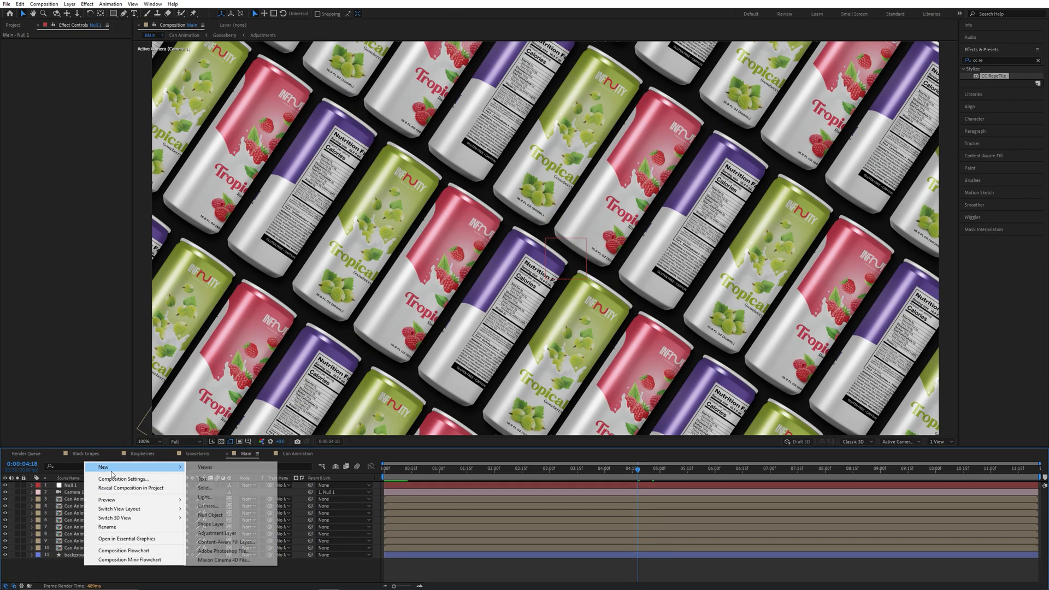
click(205, 497)
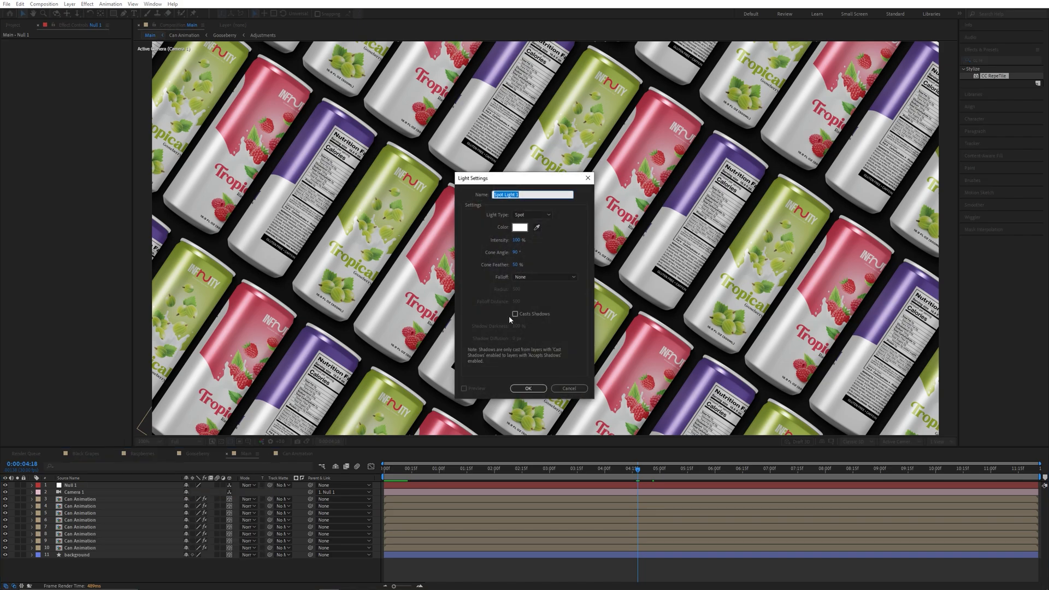
click(528, 389)
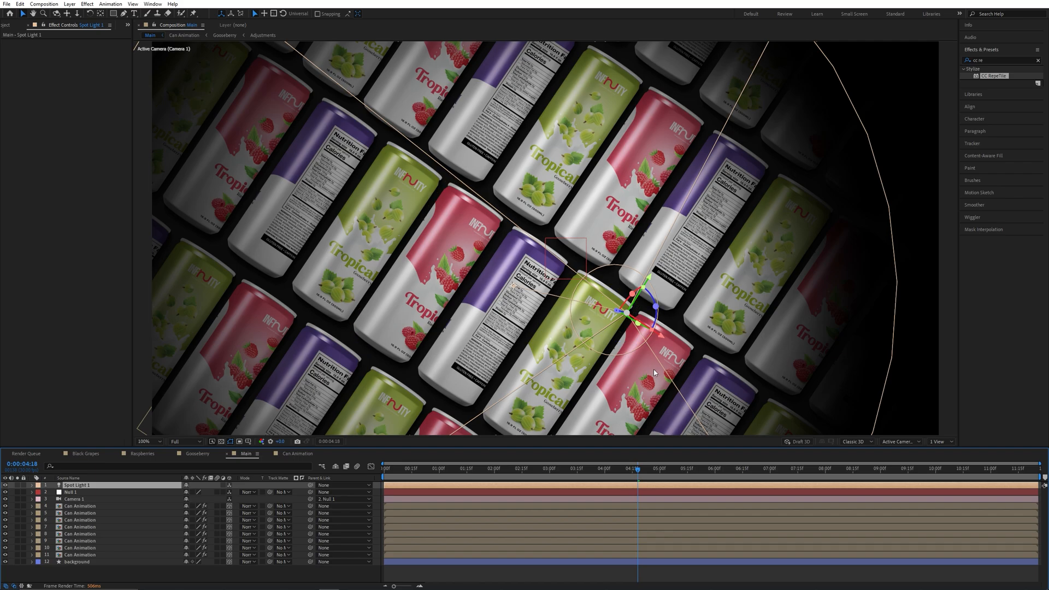
Move the spot light toward the upper right of the cans and set its Z position to about -728.
drag(650, 278, 863, 285)
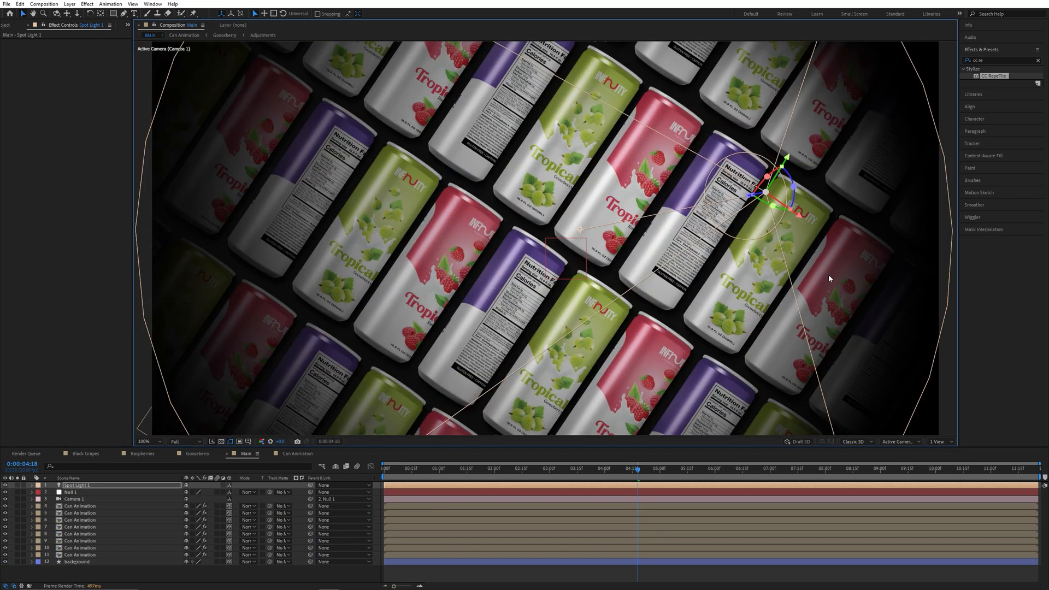
click(162, 486)
key(p)
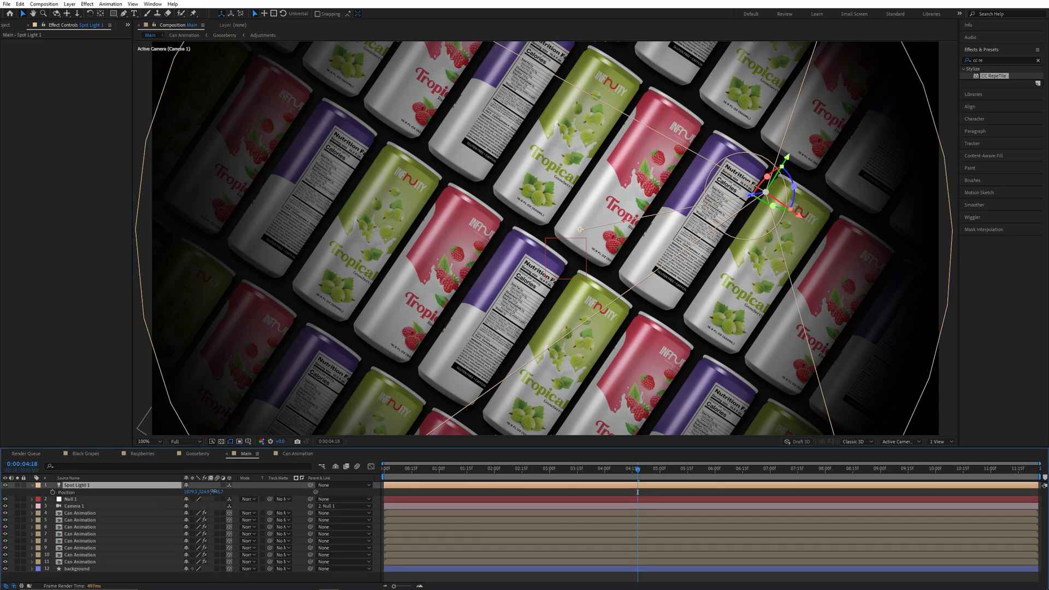
drag(213, 491, 180, 492)
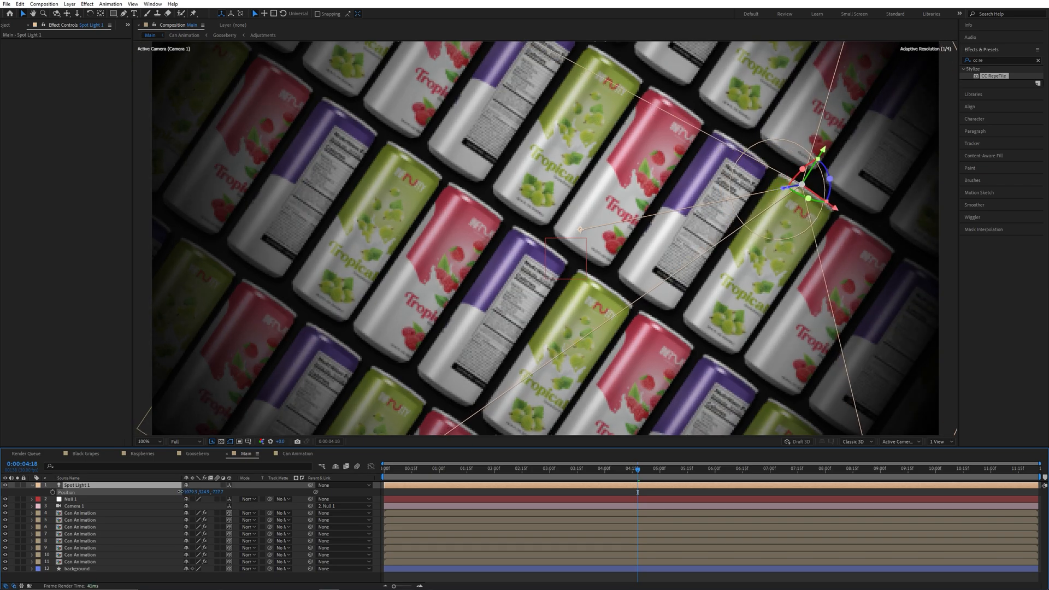
Toggle the spot light's visibility repeatedly to compare the cans with and without it, leaving the light on.
click(5, 486)
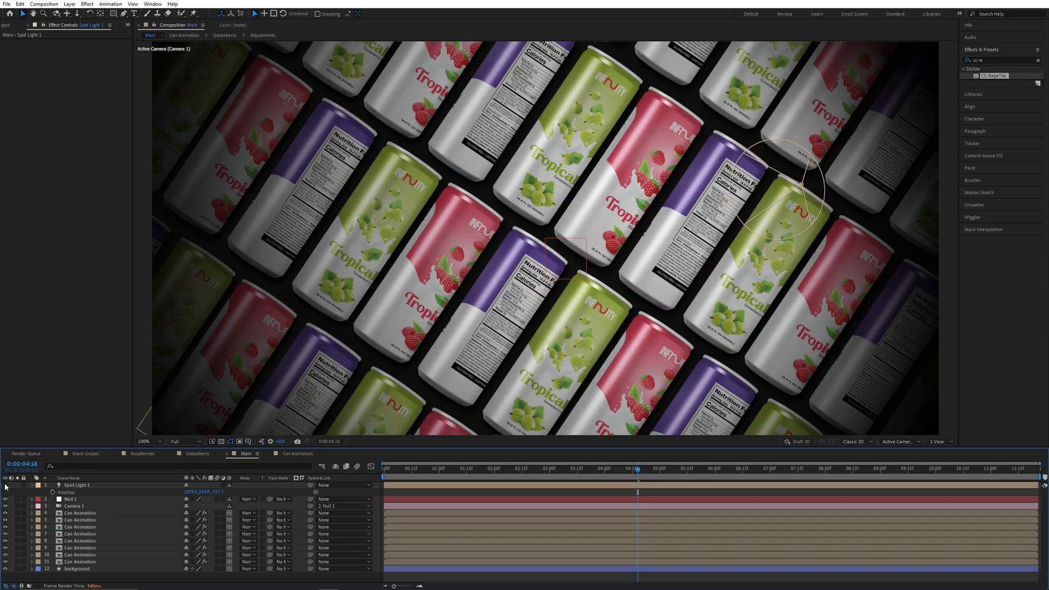
click(5, 485)
click(5, 485)
click(5, 485)
click(5, 485)
click(5, 485)
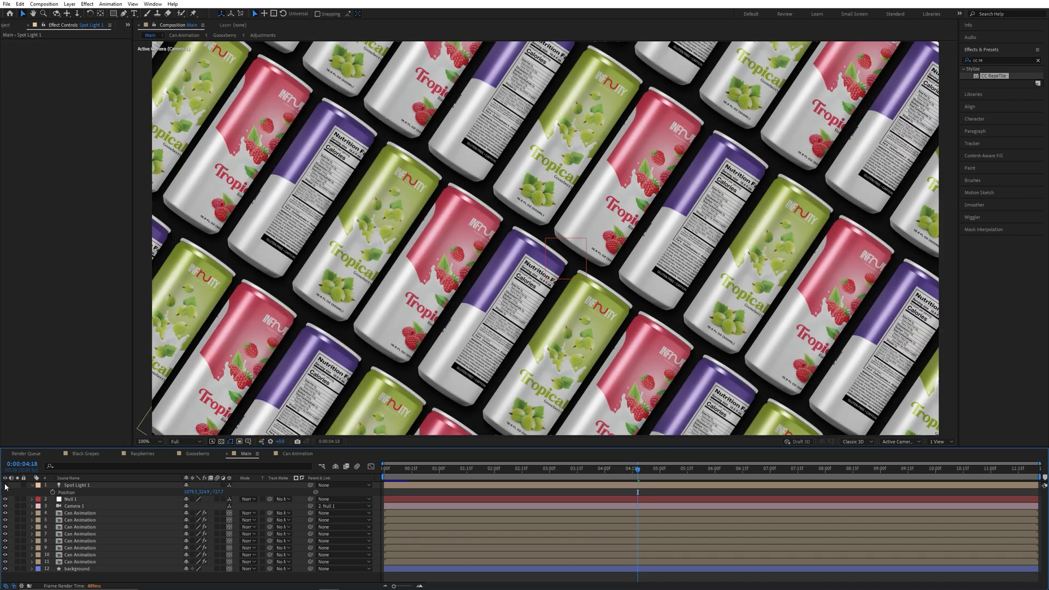
click(5, 485)
click(5, 485)
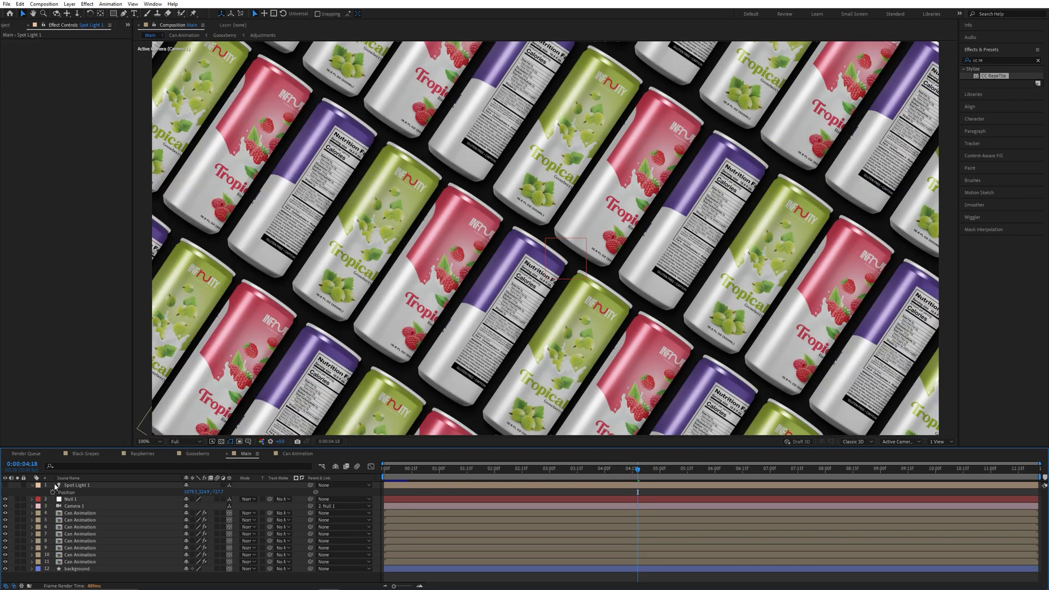
click(5, 485)
Set the spot light's Z position to about -775, rename the null Controller, and parent the light to it.
drag(217, 492, 197, 491)
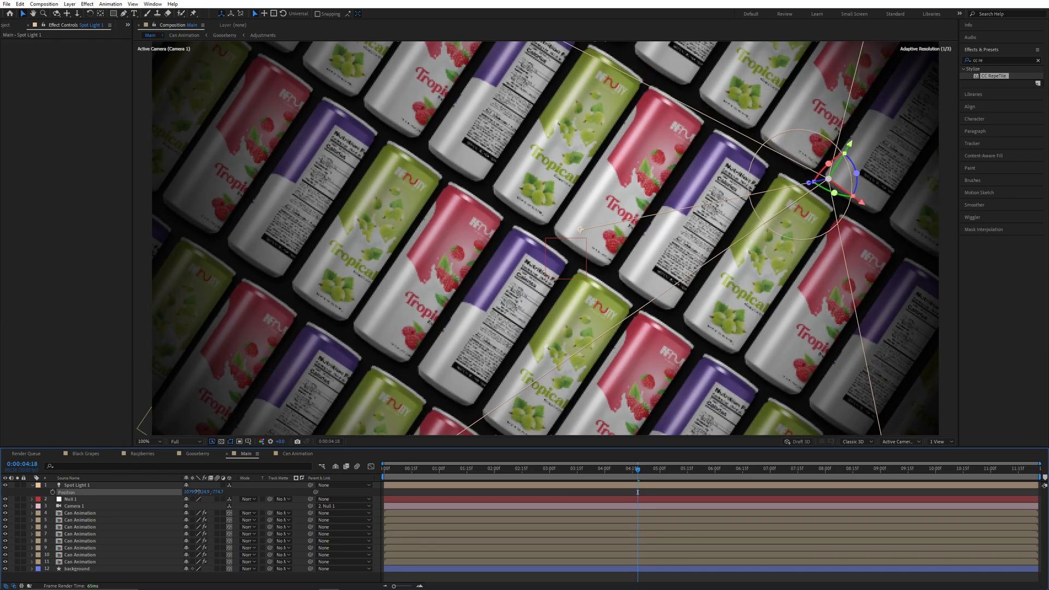
click(174, 486)
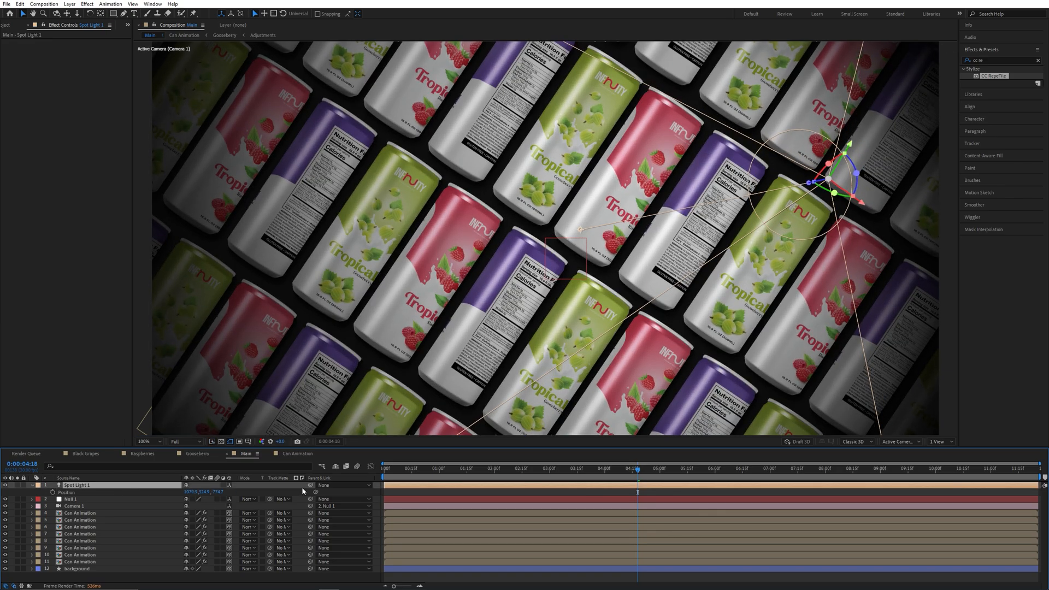
drag(311, 486, 96, 502)
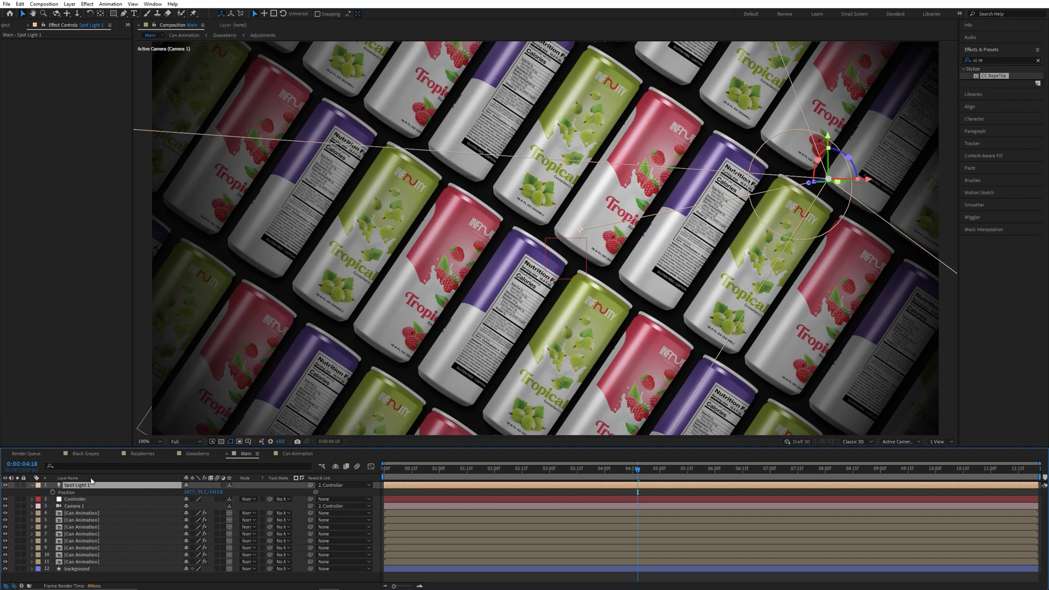
Collapse the spot light's properties and preview the lit camera move from 0:00.
click(411, 492)
drag(404, 471, 336, 484)
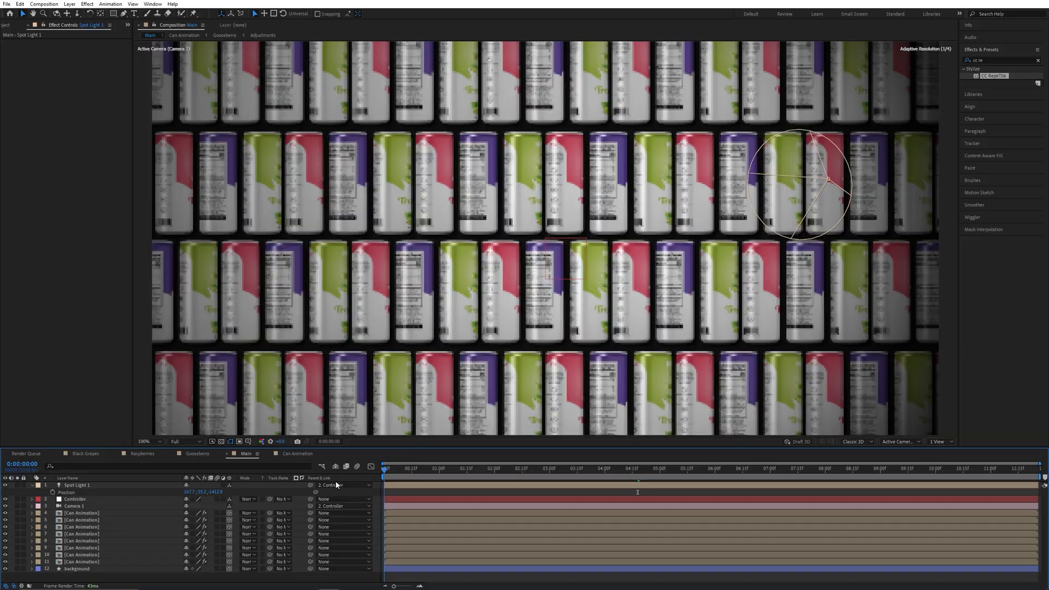
key(u)
key(space)
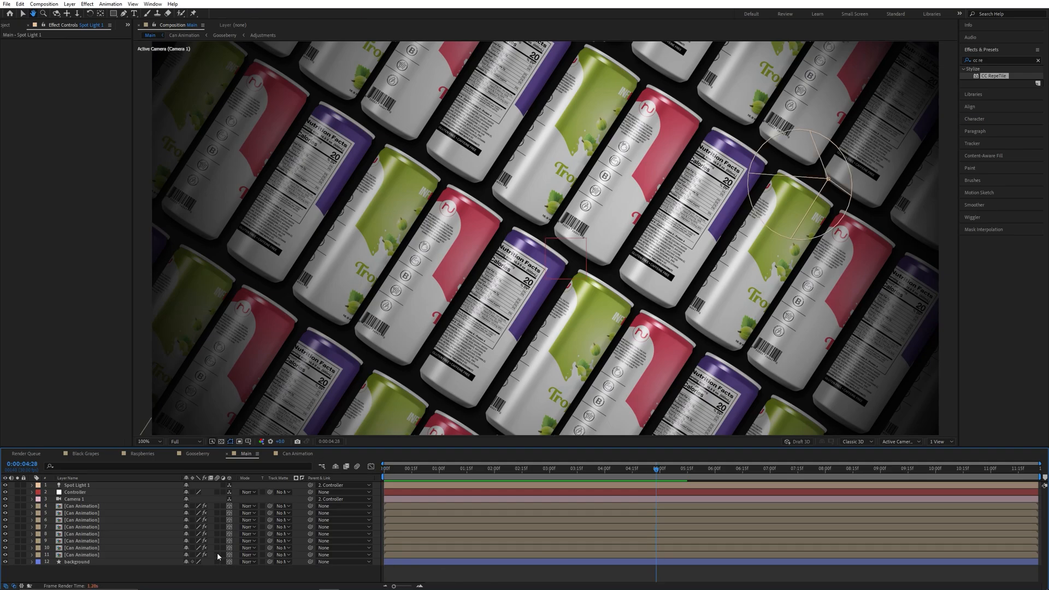
Shorten the work area to end just past 5 seconds and preview the animation from the start.
click(101, 492)
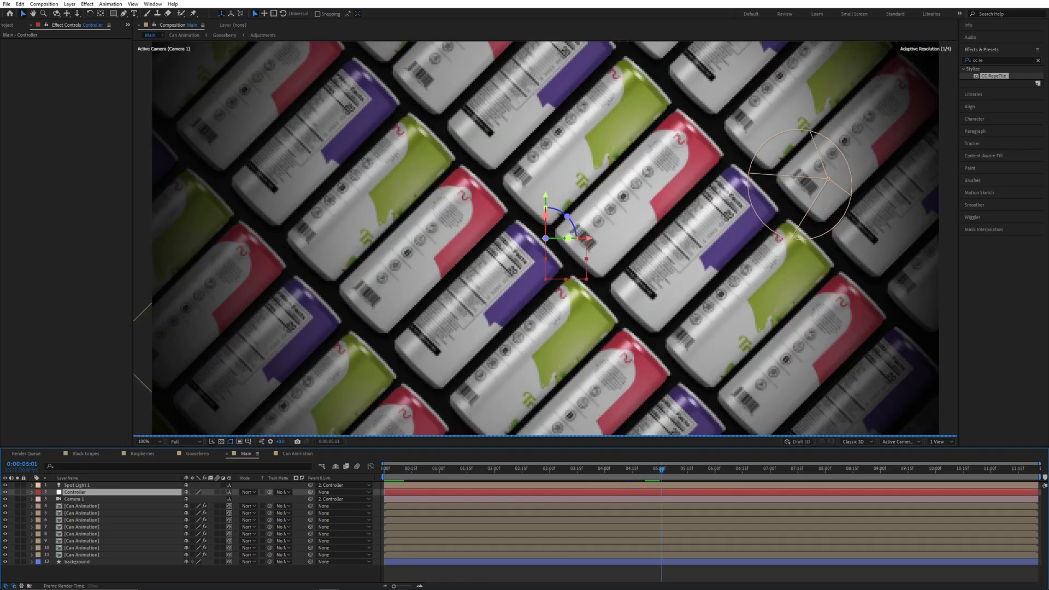
drag(1040, 477, 780, 478)
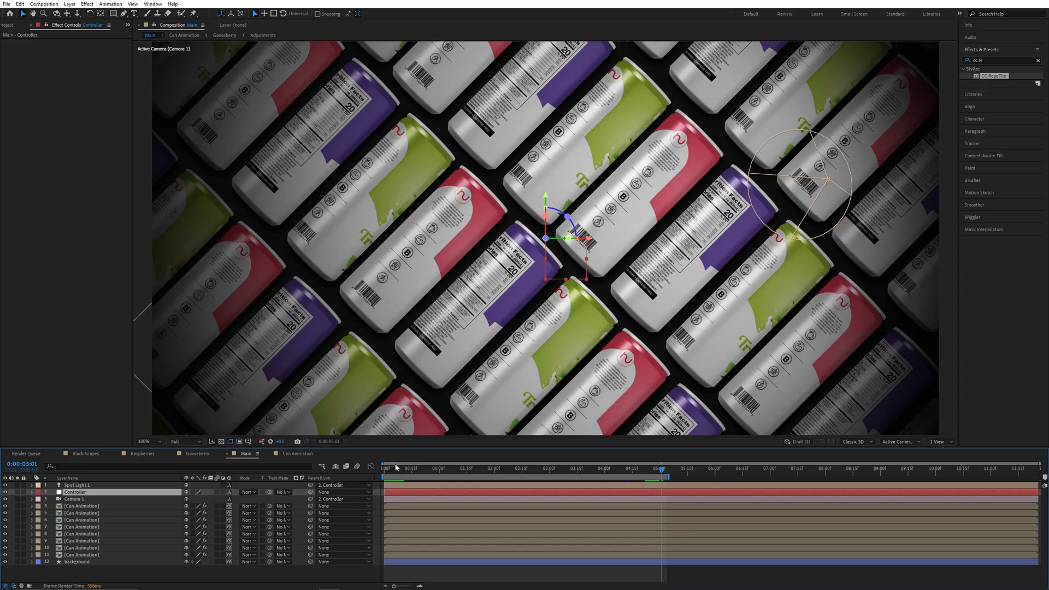
key(space)
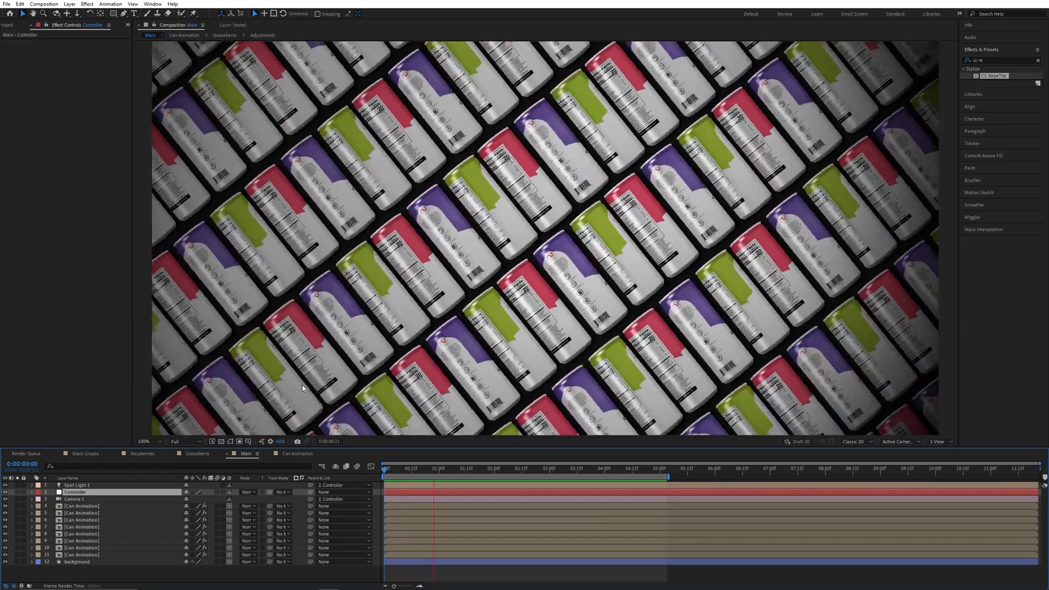